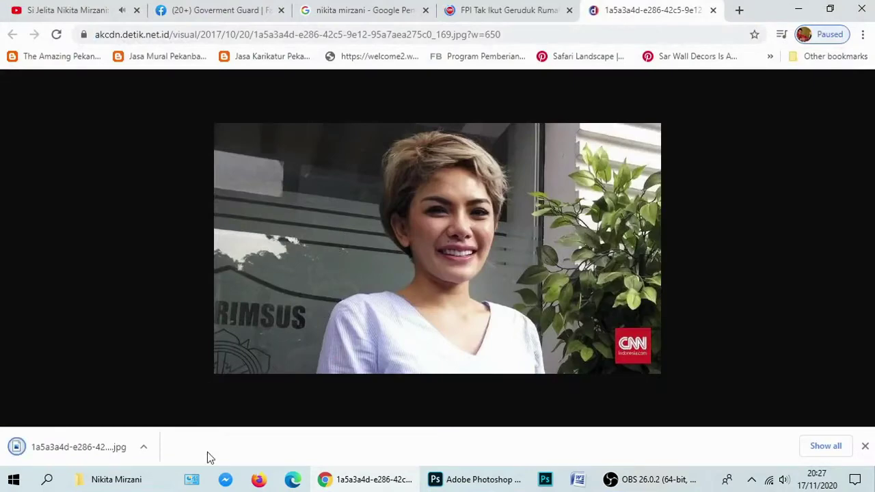
Search Google for "berkerudung" and show the image results
{"action": "left_click", "coordinate": [555, 30]}
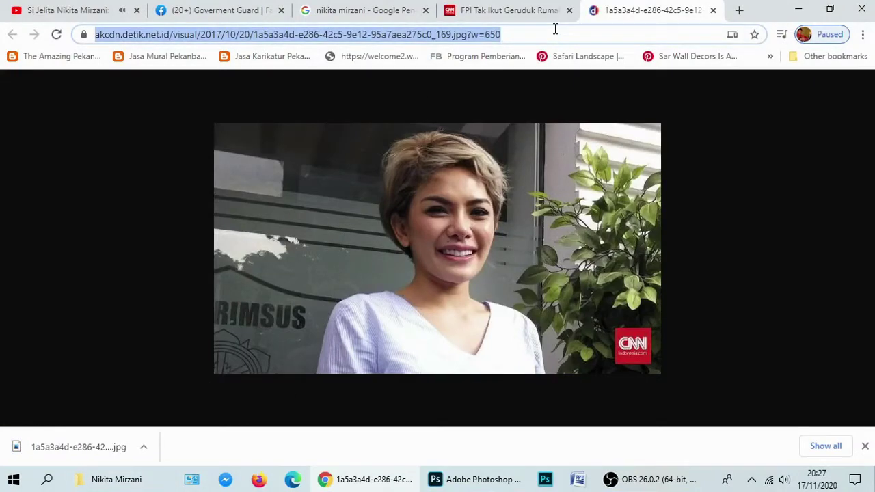
{"action": "type", "text": "berker"}
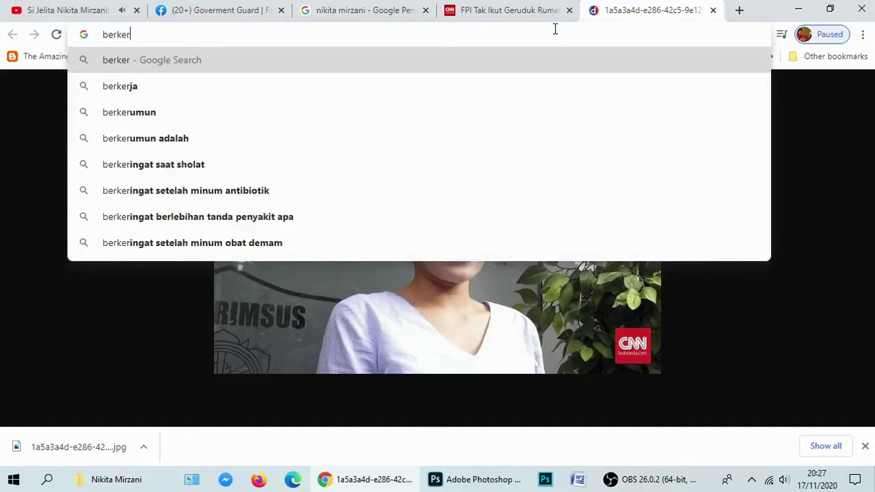
{"action": "type", "text": "udung"}
{"action": "key", "text": "Return"}
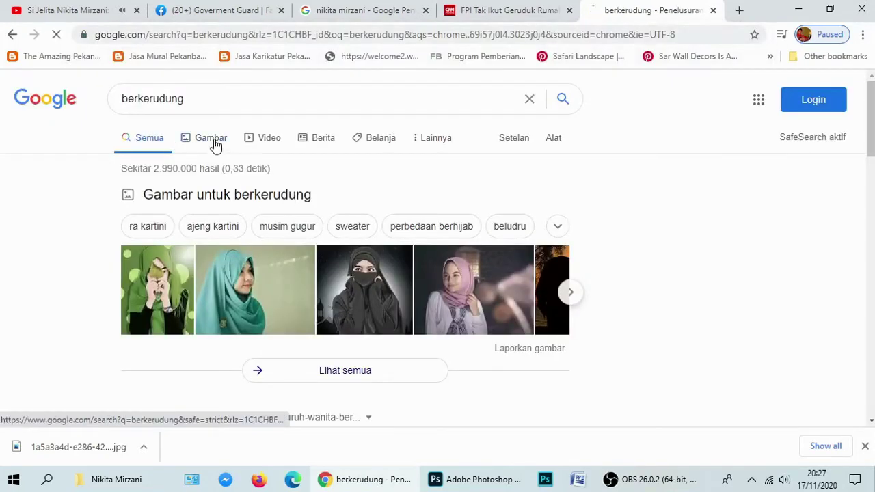
{"action": "left_click", "coordinate": [212, 140]}
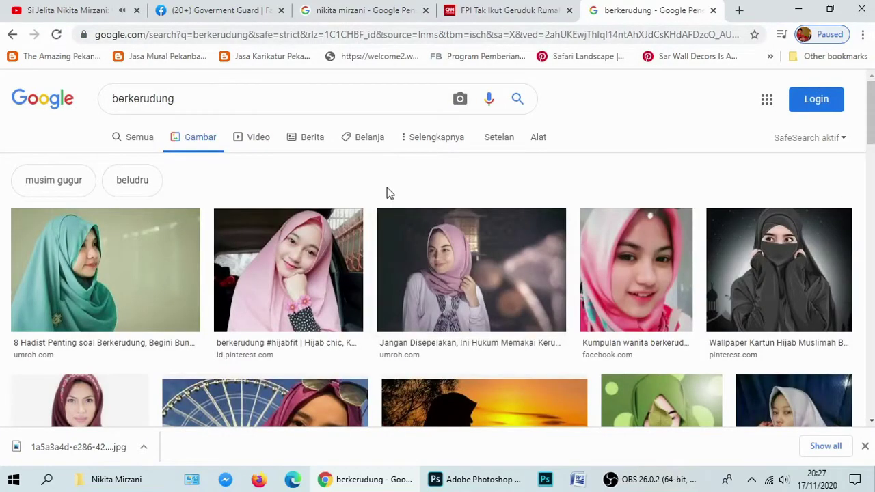
Find the Pinterest photo of a woman in a pink headscarf and patterned top and open it full size in a new tab
{"action": "scroll", "coordinate": [387, 187], "scroll_direction": "down", "scroll_amount": 2}
{"action": "scroll", "coordinate": [385, 184], "scroll_direction": "down", "scroll_amount": 1}
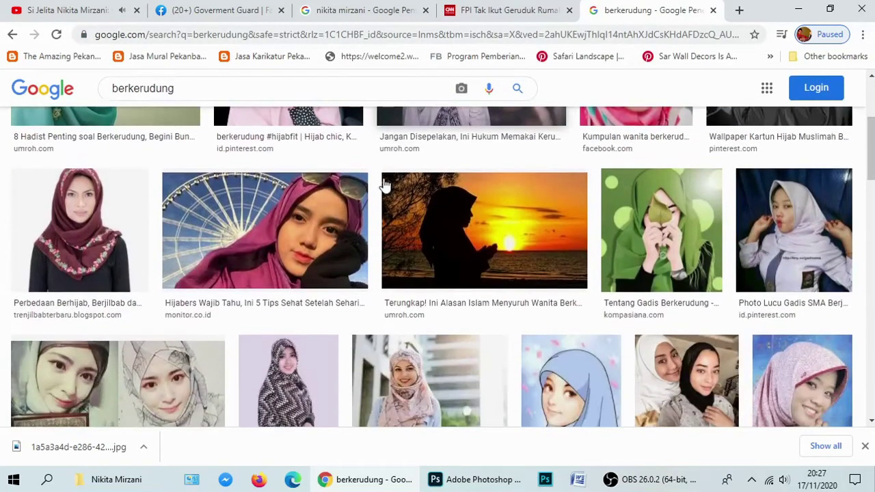
{"action": "scroll", "coordinate": [385, 184], "scroll_direction": "down", "scroll_amount": 2}
{"action": "scroll", "coordinate": [385, 183], "scroll_direction": "down", "scroll_amount": 3}
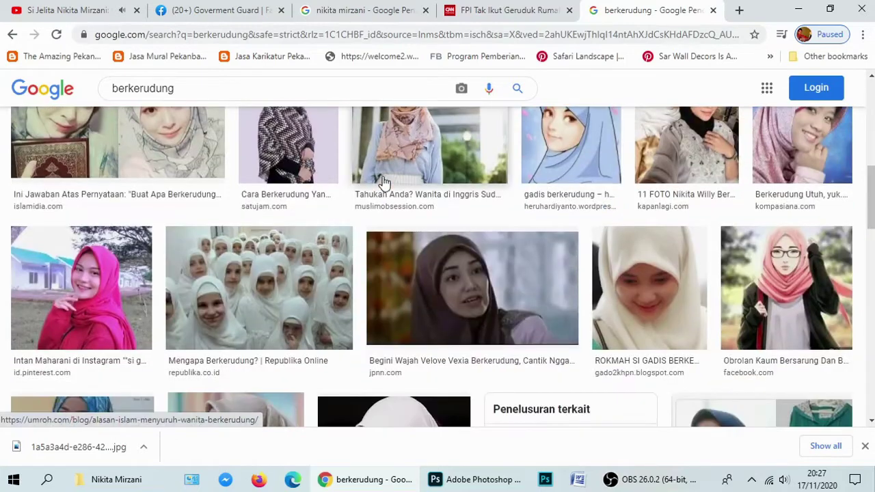
{"action": "scroll", "coordinate": [383, 180], "scroll_direction": "down", "scroll_amount": 2}
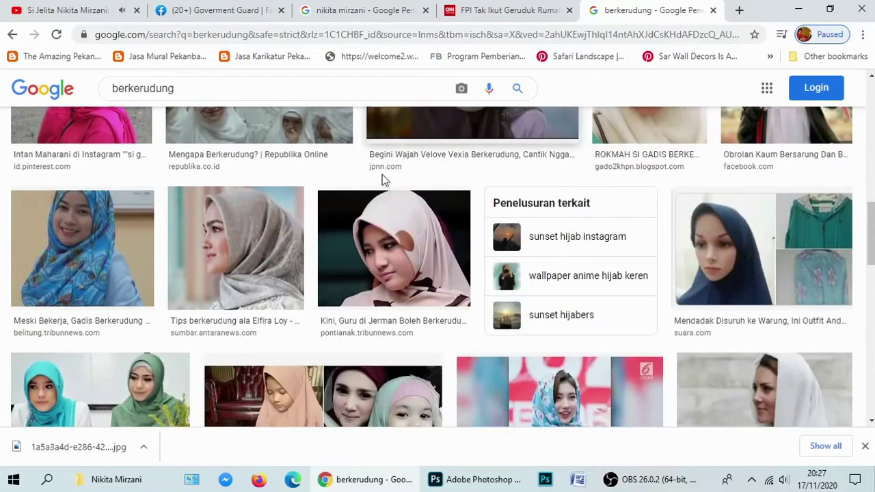
{"action": "scroll", "coordinate": [382, 174], "scroll_direction": "down", "scroll_amount": 5}
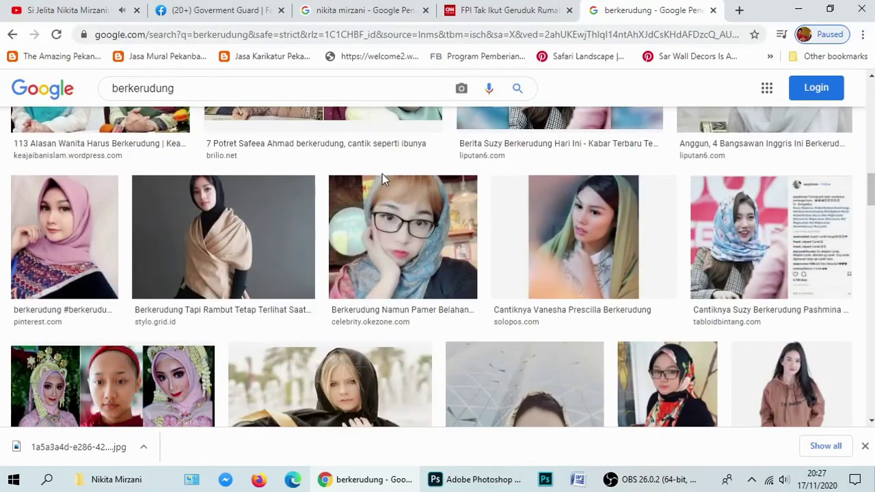
{"action": "left_click", "coordinate": [62, 224]}
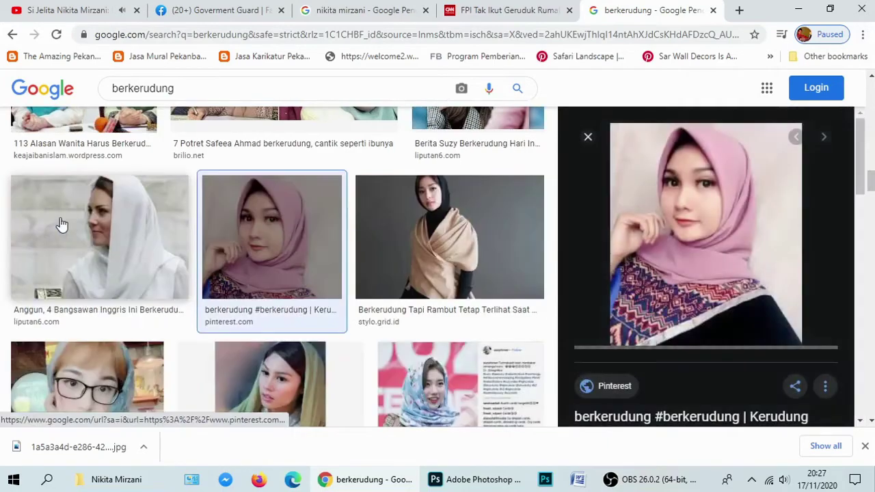
{"action": "right_click", "coordinate": [673, 231]}
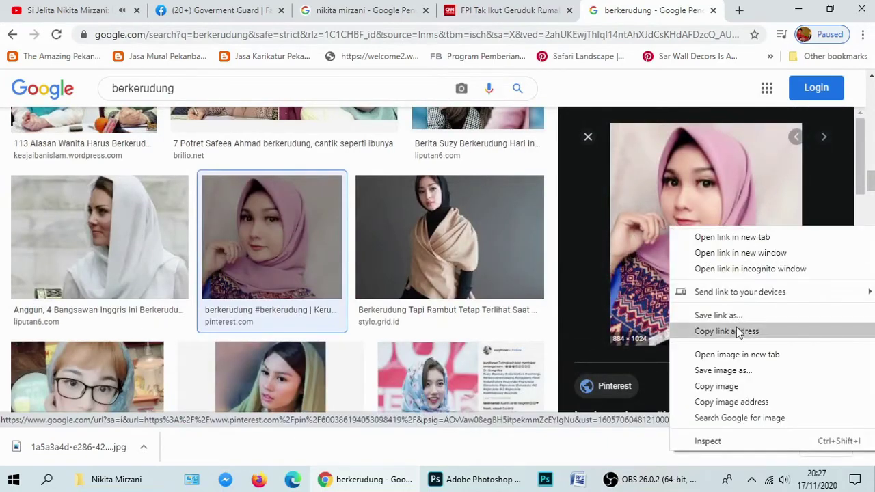
{"action": "left_click", "coordinate": [737, 355]}
{"action": "key", "text": "ctrl+Tab"}
{"action": "left_click", "coordinate": [514, 187]}
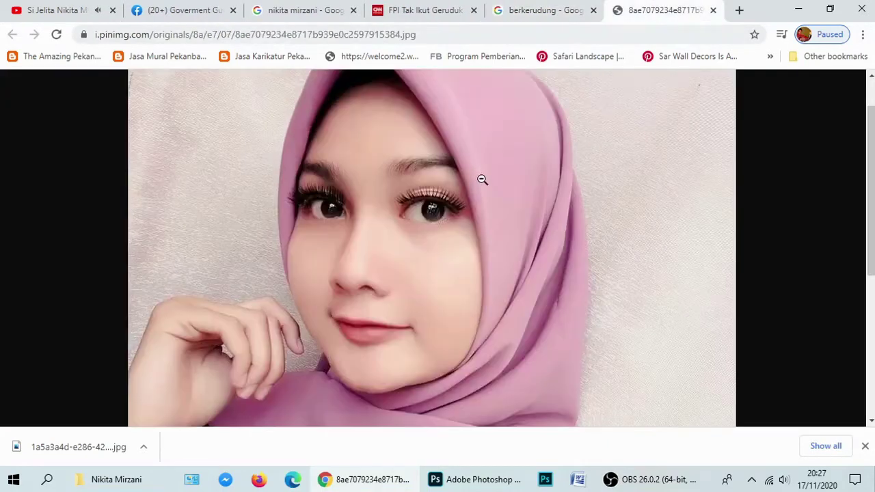
Save the full-size headscarf photo as a JPEG in the Downloads folder and close its tab
{"action": "right_click", "coordinate": [482, 180]}
{"action": "left_click", "coordinate": [509, 207]}
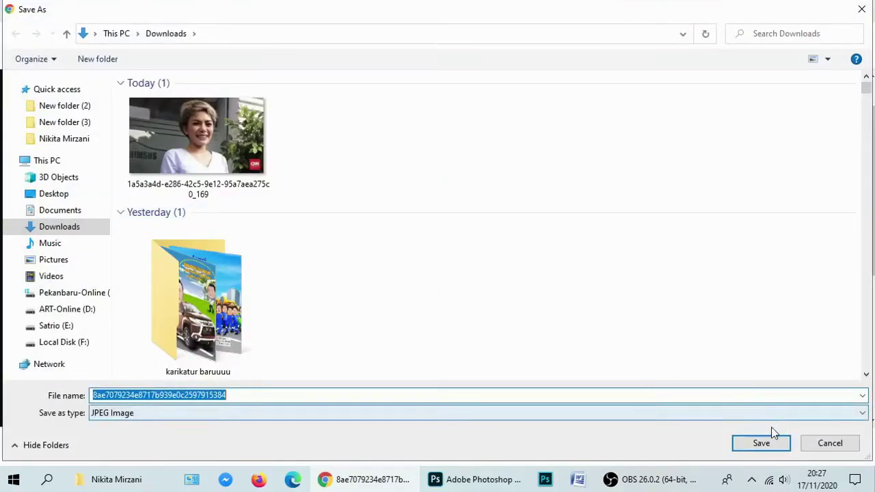
{"action": "left_click", "coordinate": [764, 442]}
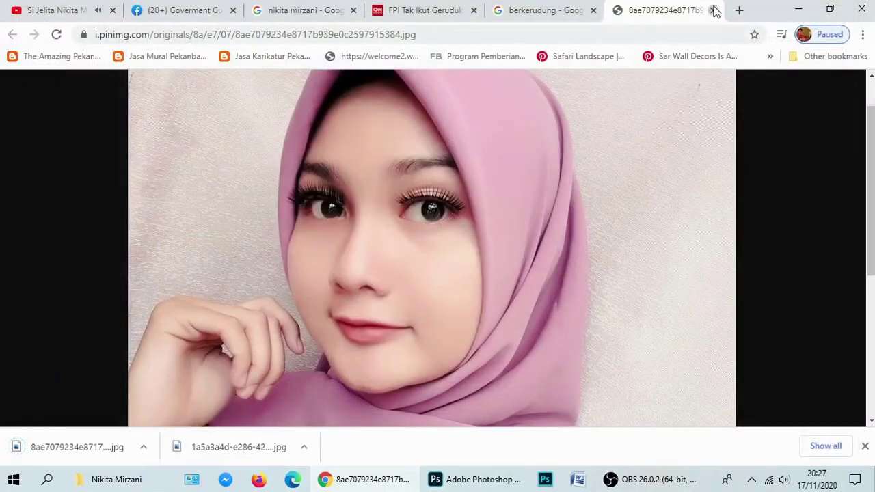
{"action": "left_click", "coordinate": [714, 11]}
Switch to File Explorer and open the downloaded short-haired portrait from the Downloads folder in Photoshop
{"action": "left_click", "coordinate": [111, 480]}
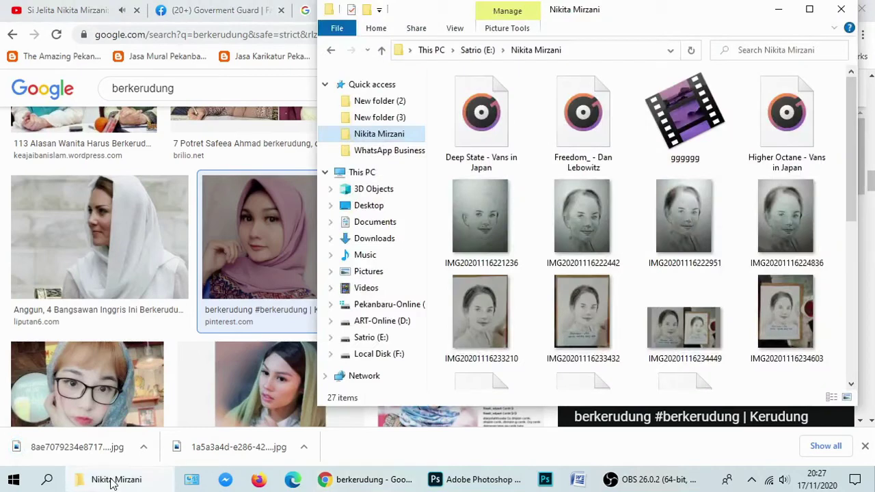
{"action": "left_click", "coordinate": [383, 238]}
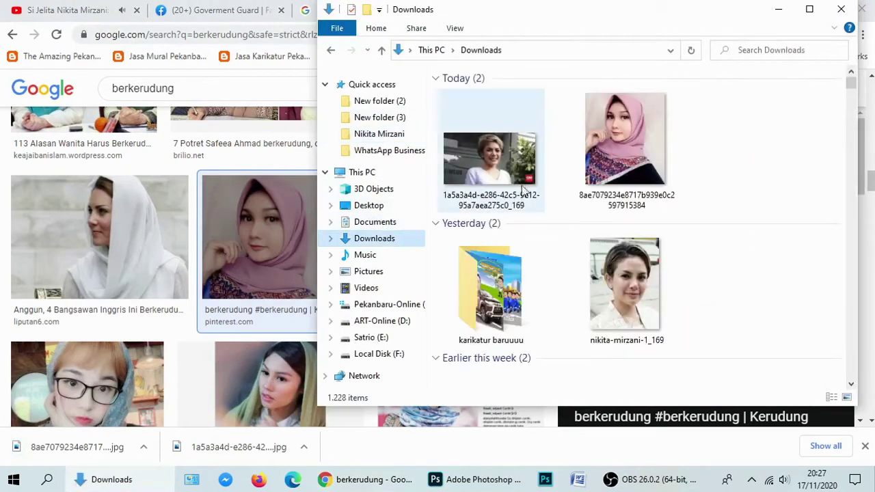
{"action": "left_click_drag", "start_coordinate": [506, 171], "coordinate": [472, 334]}
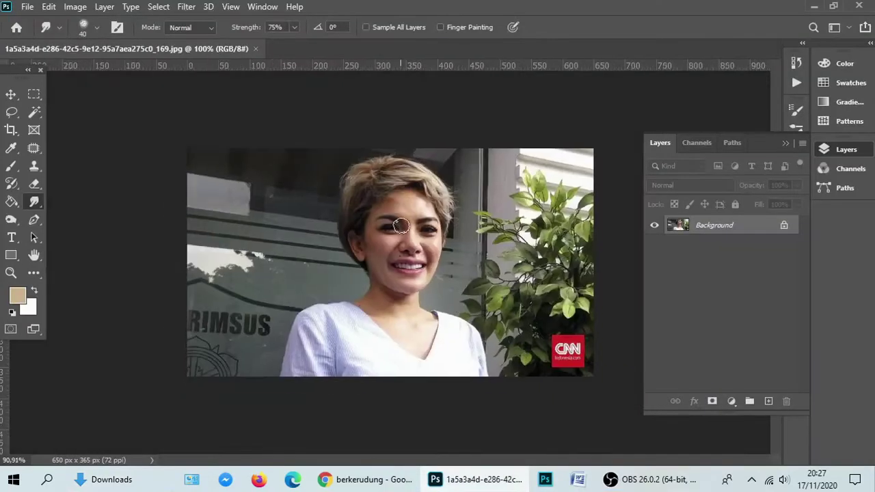
Resample the portrait to a resolution of 300 pixels/inch and fit the whole image in view
{"action": "key", "text": "ctrl+plus"}
{"action": "key", "text": "ctrl+alt+i"}
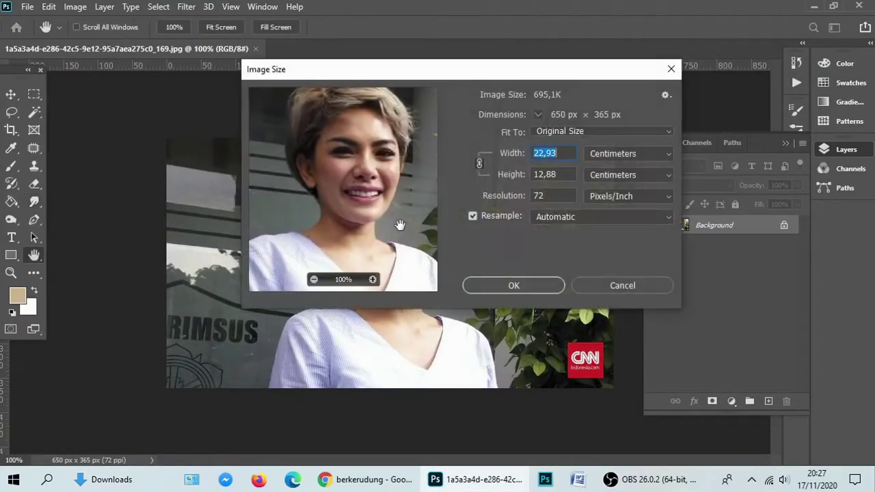
{"action": "double_click", "coordinate": [553, 195]}
{"action": "type", "text": "300"}
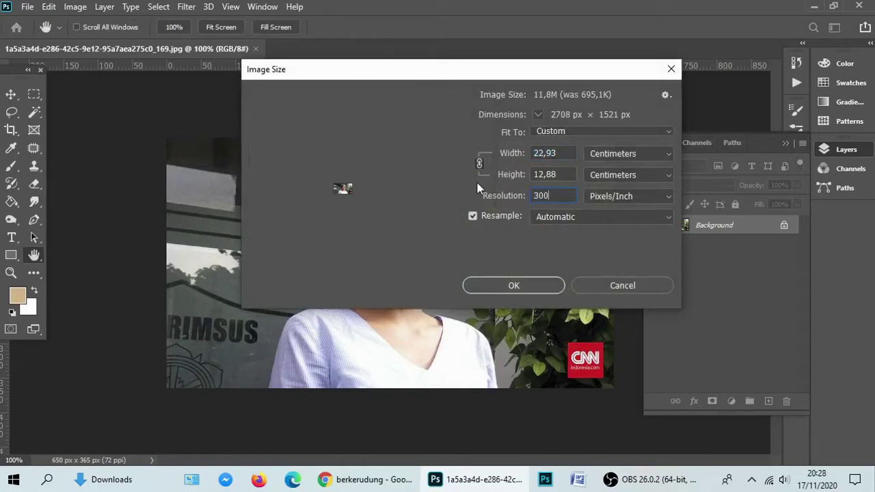
{"action": "key", "text": "Escape"}
{"action": "key", "text": "r"}
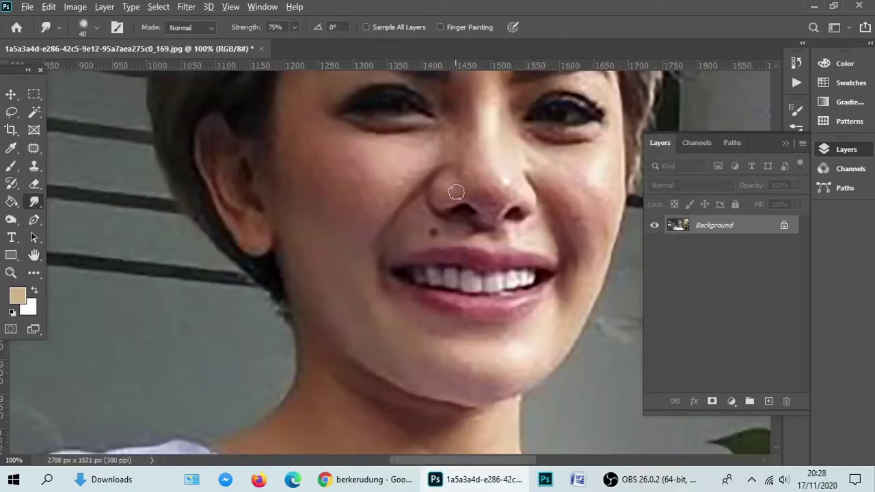
{"action": "key", "text": "ctrl+0"}
{"action": "scroll", "coordinate": [455, 179], "scroll_direction": "down", "scroll_amount": 2}
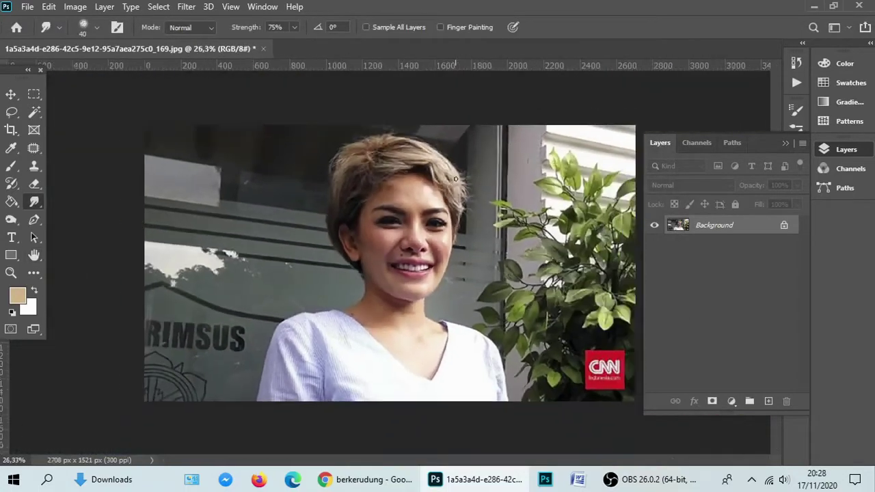
Open the downloaded headscarf photo as a separate Photoshop document and flip its canvas horizontally
{"action": "left_click", "coordinate": [103, 481]}
{"action": "left_click_drag", "start_coordinate": [619, 130], "coordinate": [668, 38]}
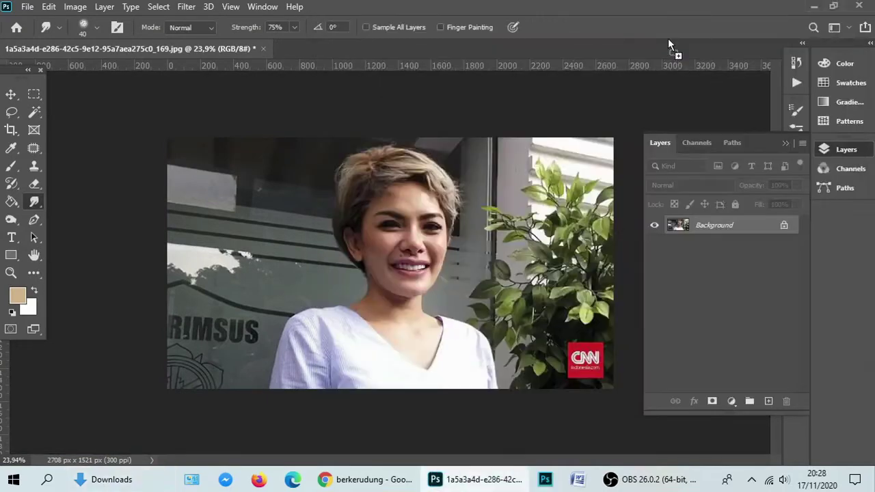
{"action": "left_click", "coordinate": [75, 7]}
{"action": "mouse_move", "coordinate": [120, 145]}
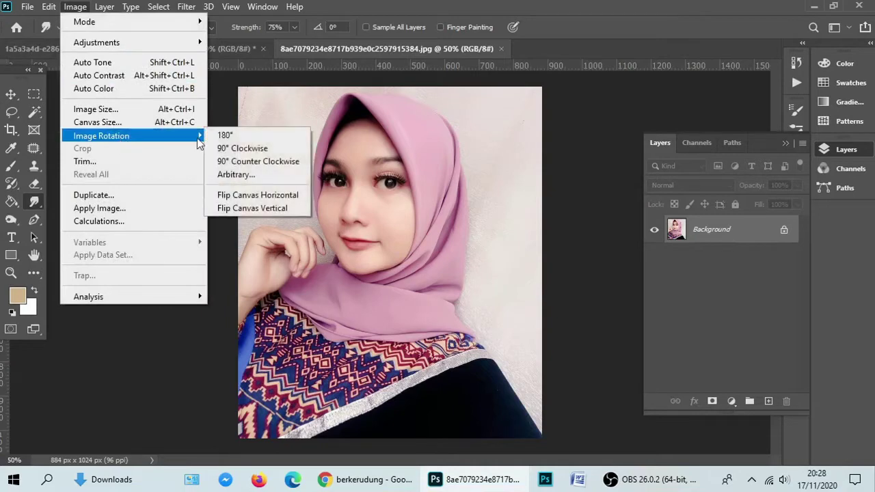
{"action": "left_click", "coordinate": [268, 196]}
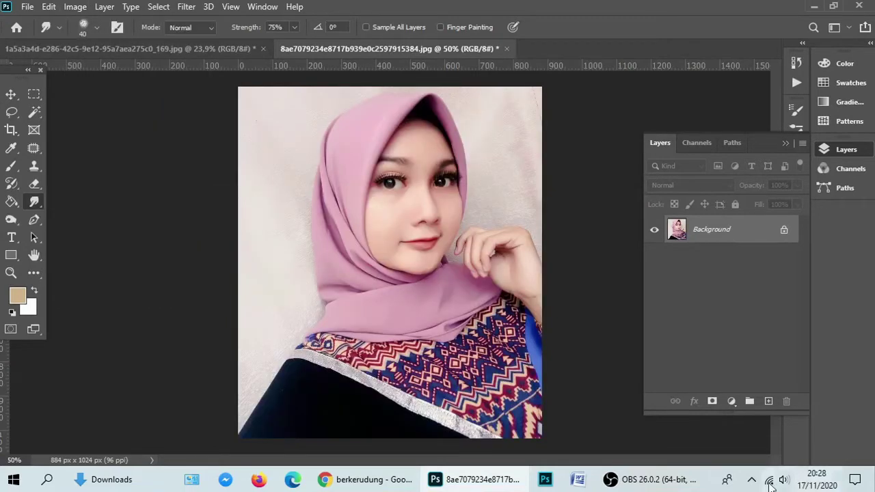
Lower the system speaker volume to 14
{"action": "left_click", "coordinate": [783, 480]}
{"action": "scroll", "coordinate": [782, 471], "scroll_direction": "down", "scroll_amount": 3}
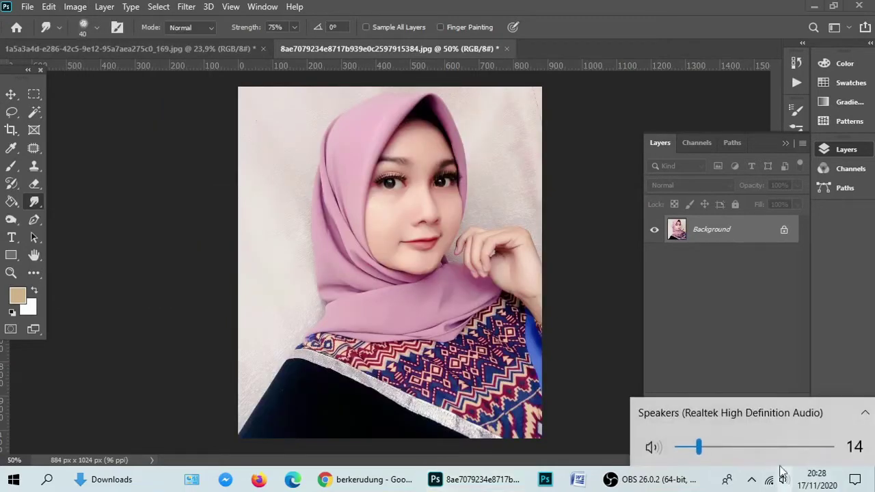
{"action": "left_click", "coordinate": [571, 193]}
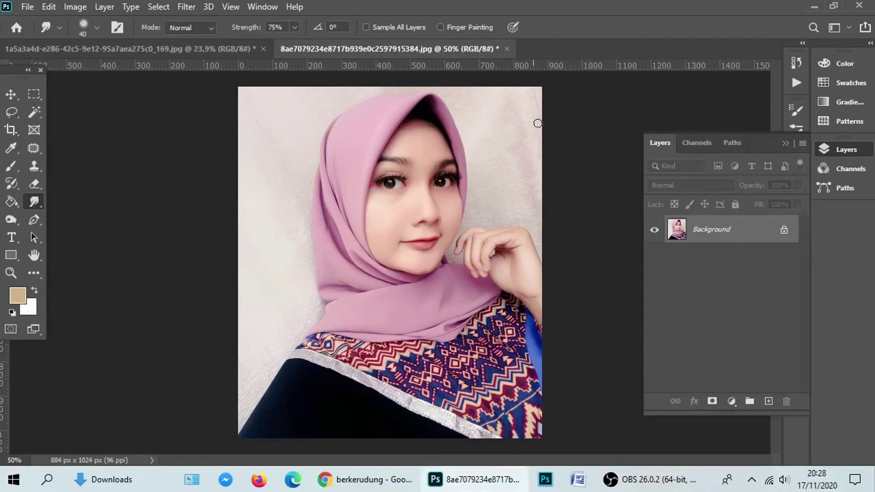
Copy a rectangular selection around the head in the short-haired portrait, deselect, and return to the headscarf document
{"action": "left_click", "coordinate": [165, 47]}
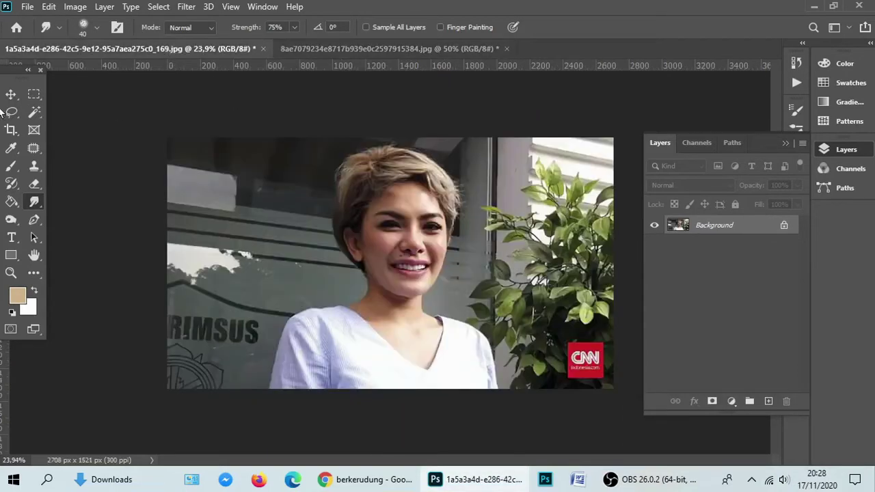
{"action": "left_click", "coordinate": [34, 96]}
{"action": "left_click_drag", "start_coordinate": [325, 134], "coordinate": [478, 310]}
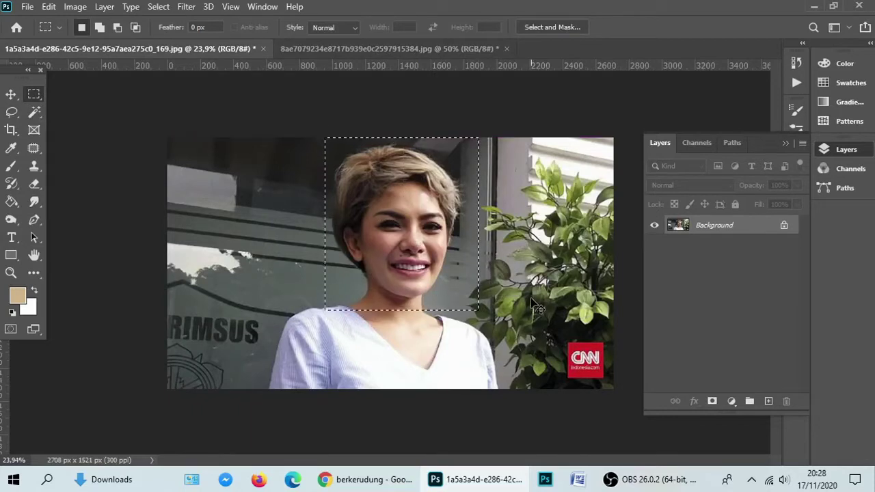
{"action": "key", "text": "ctrl+BackSpace"}
{"action": "key", "text": "ctrl+d"}
{"action": "left_click", "coordinate": [398, 50]}
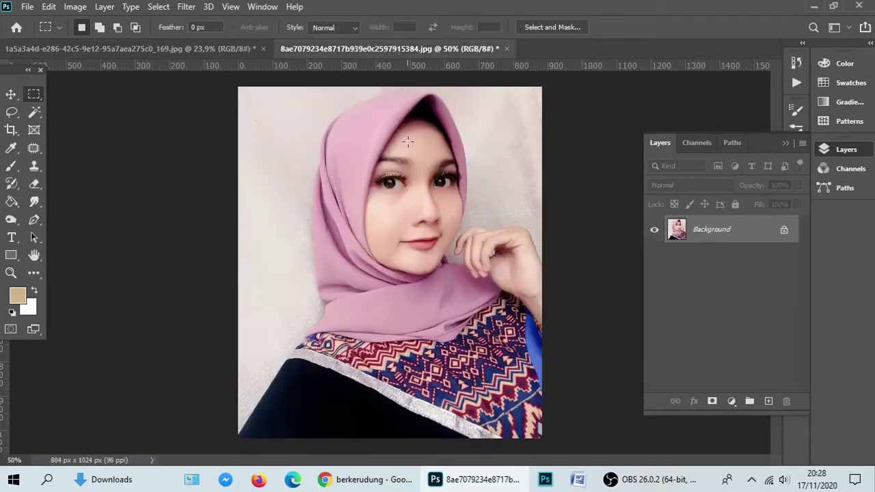
Try pasting the copied head into the headscarf photo, and undo the paste
{"action": "key", "text": "ctrl+v"}
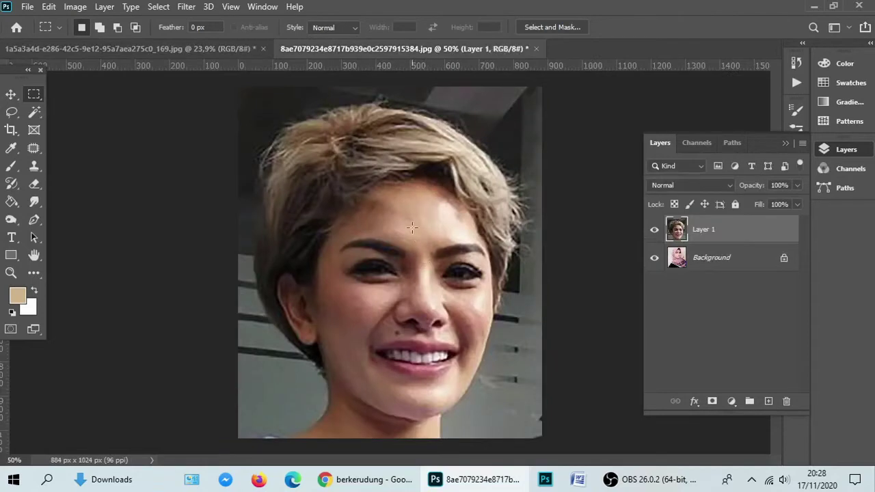
{"action": "key", "text": "ctrl+z"}
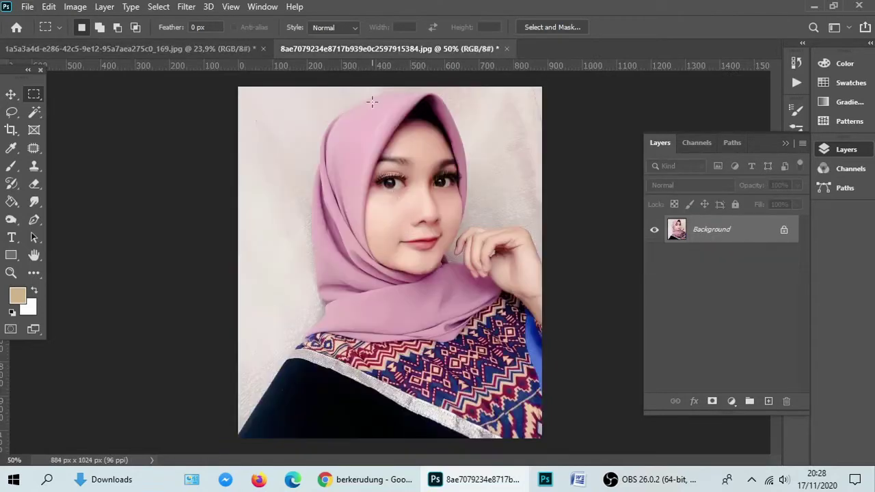
Resample the headscarf photo to a resolution of 300 pixels/inch and fit it in view
{"action": "key", "text": "ctrl+alt+i"}
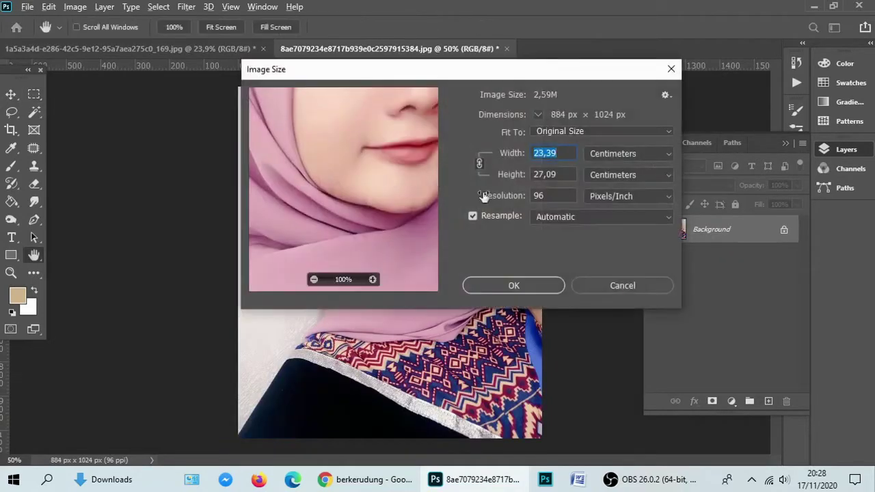
{"action": "left_click", "coordinate": [554, 196]}
{"action": "type", "text": "300"}
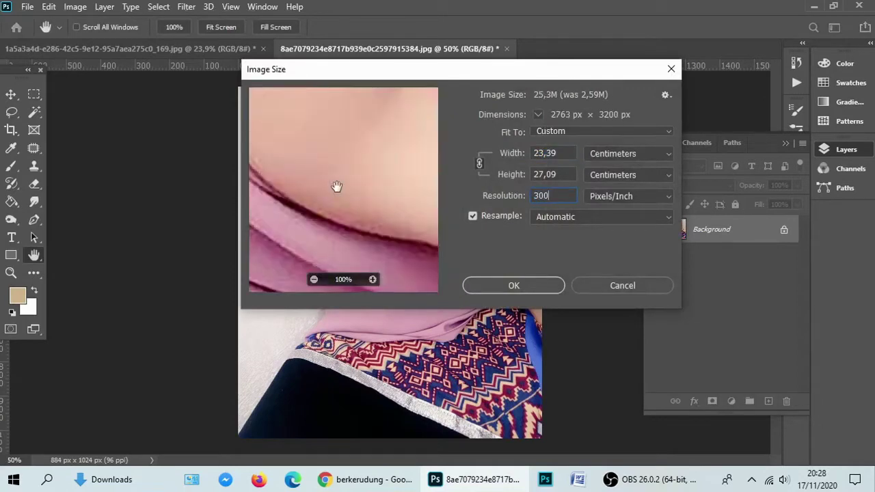
{"action": "key", "text": "Escape"}
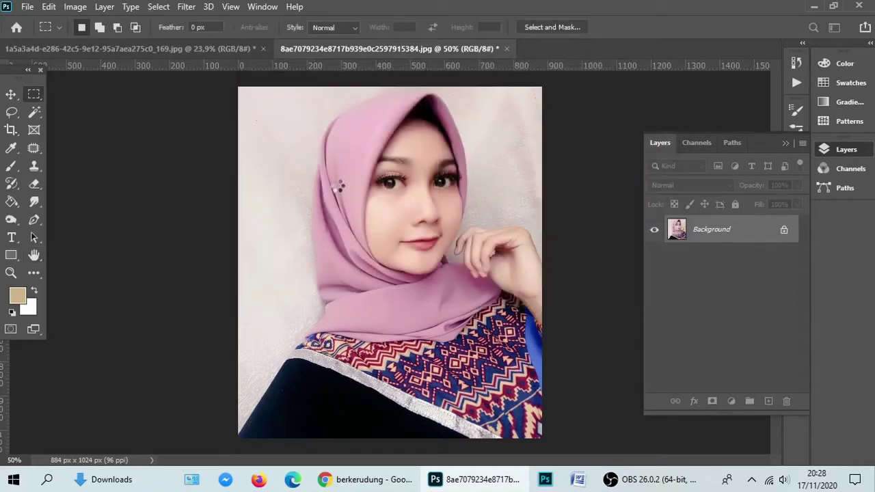
{"action": "key", "text": "ctrl+0"}
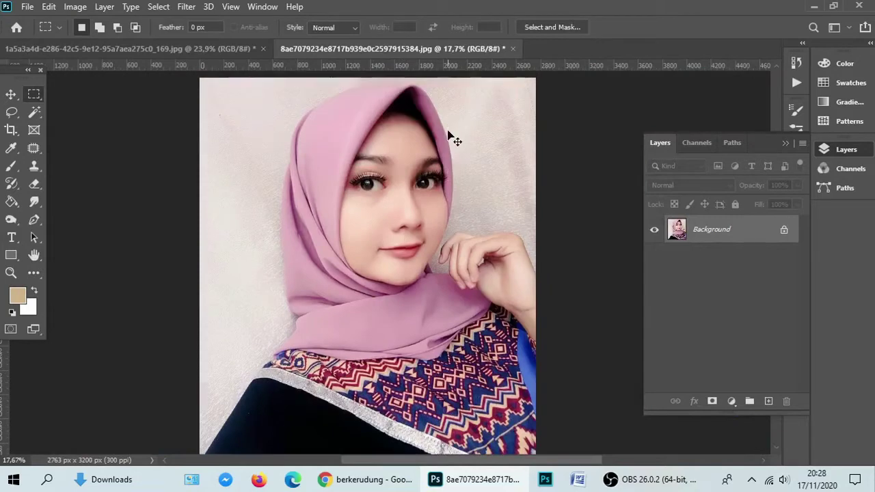
Paste the copied head into the headscarf photo, move it over the woman's face, and scale it to about 169.51%
{"action": "key", "text": "ctrl+v"}
{"action": "key", "text": "ctrl+t"}
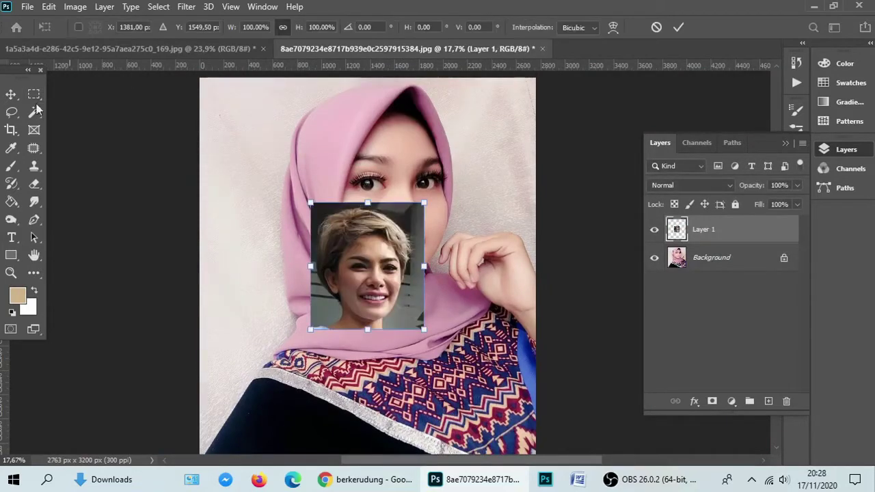
{"action": "left_click", "coordinate": [11, 94]}
{"action": "left_click_drag", "start_coordinate": [358, 267], "coordinate": [382, 182]}
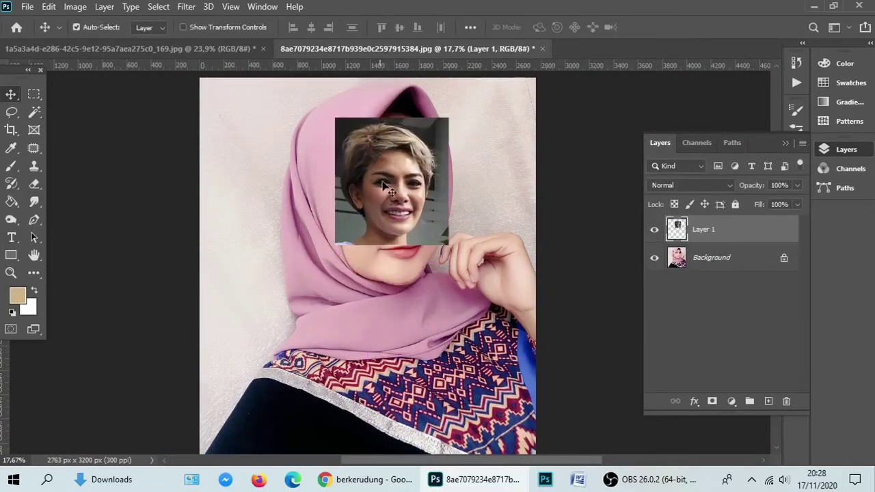
{"action": "key", "text": "ctrl+t"}
{"action": "mouse_move", "coordinate": [444, 258]}
{"action": "left_mouse_down"}
{"action": "mouse_move", "coordinate": [469, 246]}
{"action": "mouse_move", "coordinate": [478, 259]}
{"action": "mouse_move", "coordinate": [451, 258]}
{"action": "left_mouse_up"}
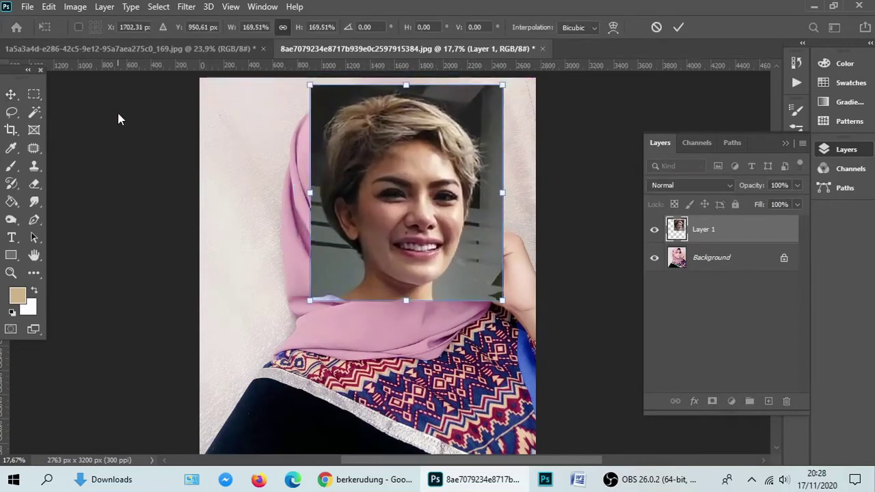
{"action": "left_click", "coordinate": [15, 96]}
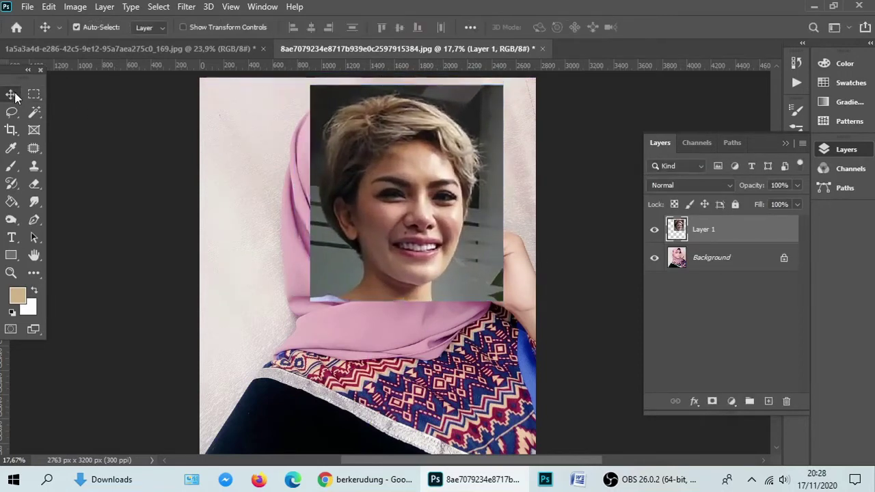
Hide Layer 1 and erase the middle of the face on the Background layer with a soft 700 px eraser
{"action": "left_click", "coordinate": [704, 256]}
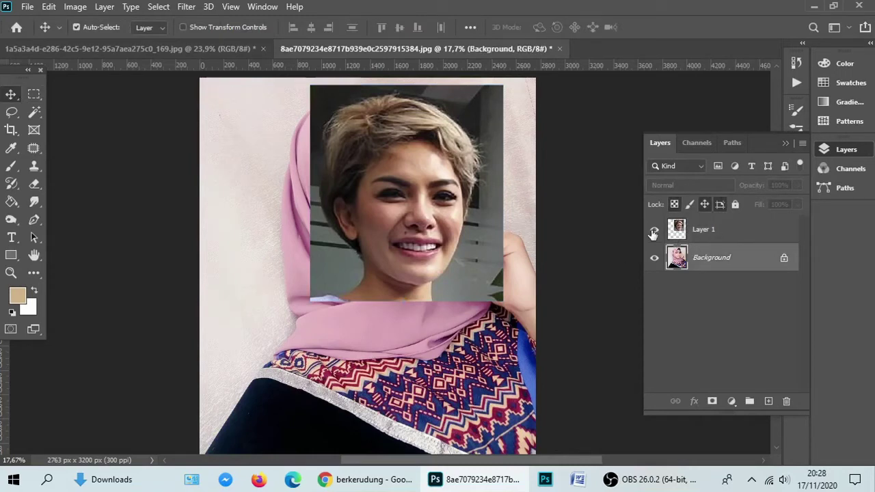
{"action": "left_click", "coordinate": [653, 231]}
{"action": "left_click", "coordinate": [32, 183]}
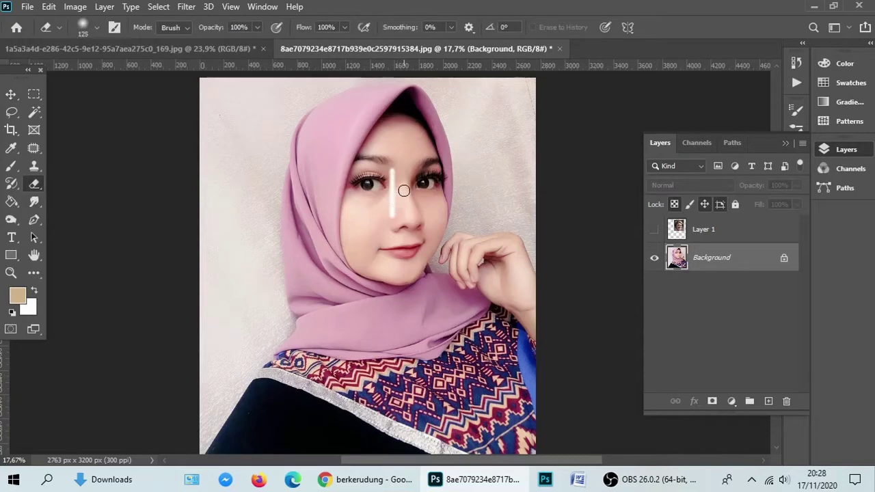
{"action": "key", "text": "bracketright"}
{"action": "key", "text": "bracketright"}
{"action": "key", "text": "bracketright"}
{"action": "key", "text": "bracketright"}
{"action": "mouse_move", "coordinate": [400, 196]}
{"action": "left_mouse_down"}
{"action": "mouse_move", "coordinate": [395, 212]}
{"action": "mouse_move", "coordinate": [404, 202]}
{"action": "left_mouse_up"}
Switch the eraser to a hard-edged 700 px brush and erase most of the face on the Background layer
{"action": "right_click", "coordinate": [34, 183]}
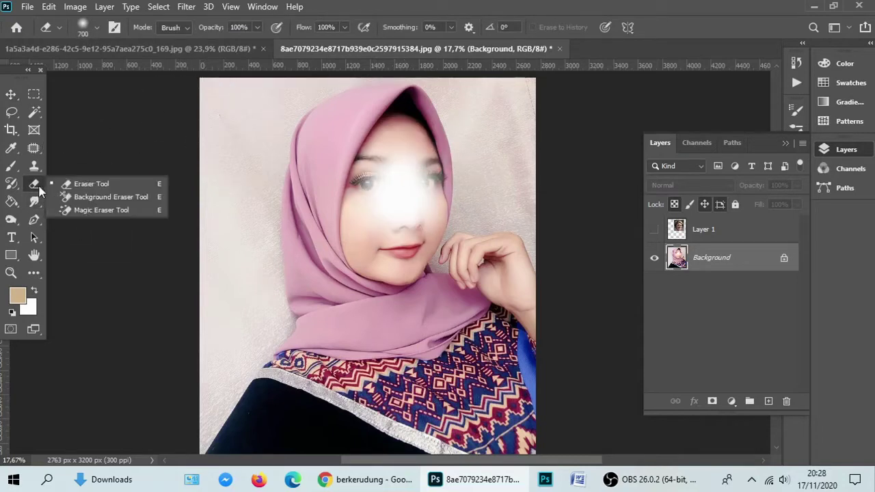
{"action": "left_click", "coordinate": [84, 181]}
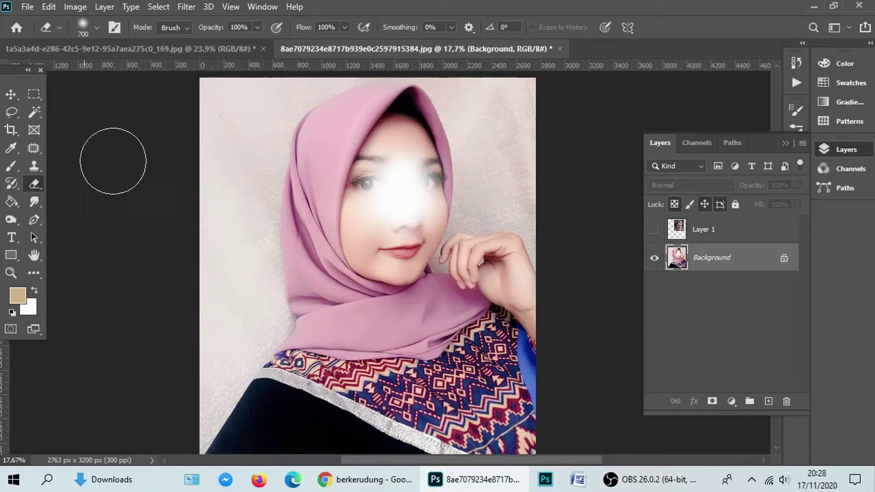
{"action": "left_click", "coordinate": [96, 28]}
{"action": "double_click", "coordinate": [128, 228]}
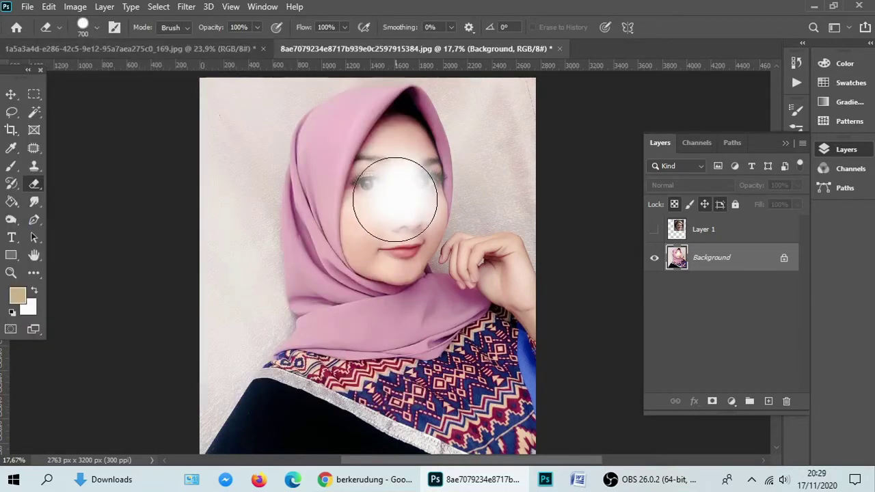
{"action": "mouse_move", "coordinate": [401, 192]}
{"action": "left_mouse_down"}
{"action": "mouse_move", "coordinate": [390, 234]}
{"action": "mouse_move", "coordinate": [395, 198]}
{"action": "left_mouse_up"}
{"action": "scroll", "coordinate": [400, 146], "scroll_direction": "up", "scroll_amount": 2}
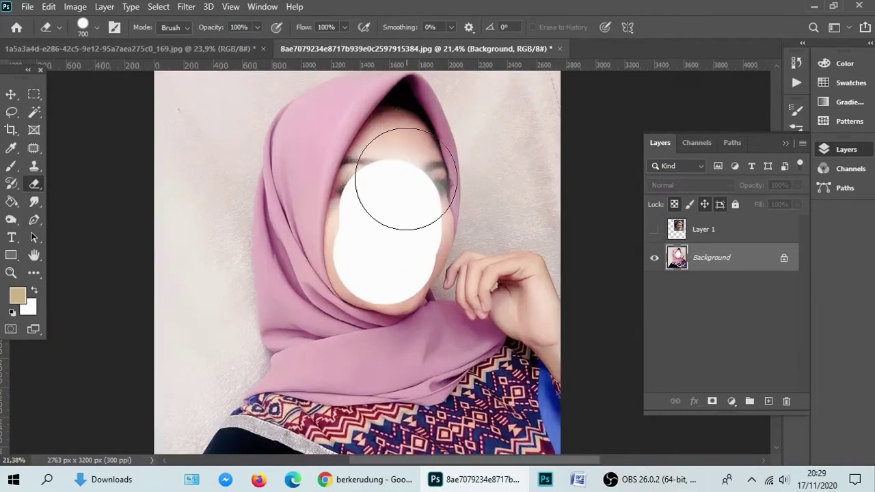
{"action": "scroll", "coordinate": [318, 155], "scroll_direction": "up", "scroll_amount": 1}
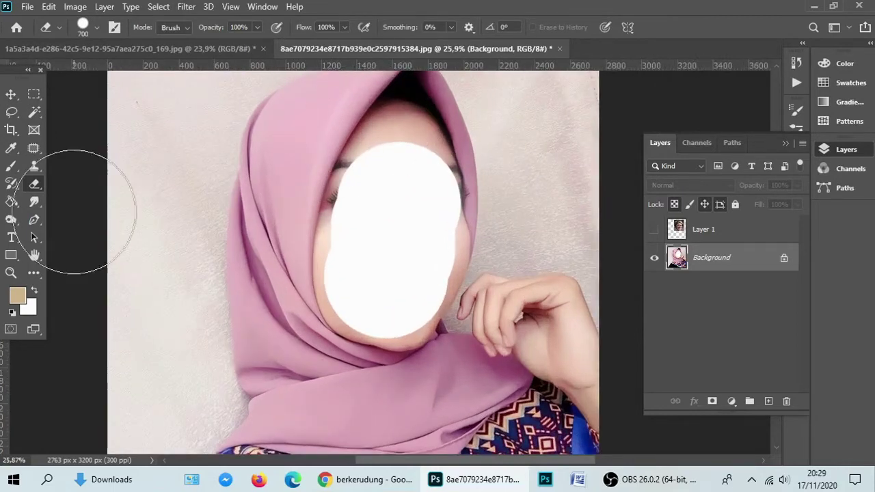
Trace a closed Pen path around the whole face opening, following the inner edge of the headscarf, the chin and the forehead
{"action": "left_click", "coordinate": [33, 222]}
{"action": "scroll", "coordinate": [420, 160], "scroll_direction": "up", "scroll_amount": 3}
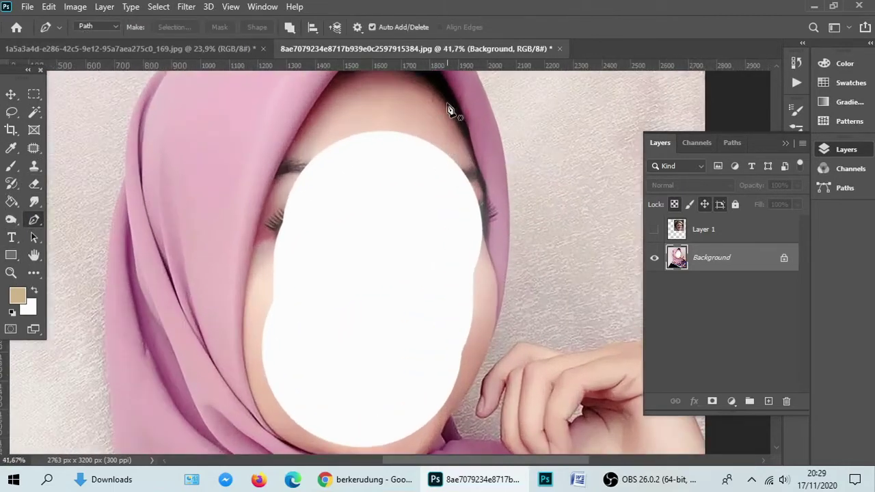
{"action": "left_click", "coordinate": [440, 91]}
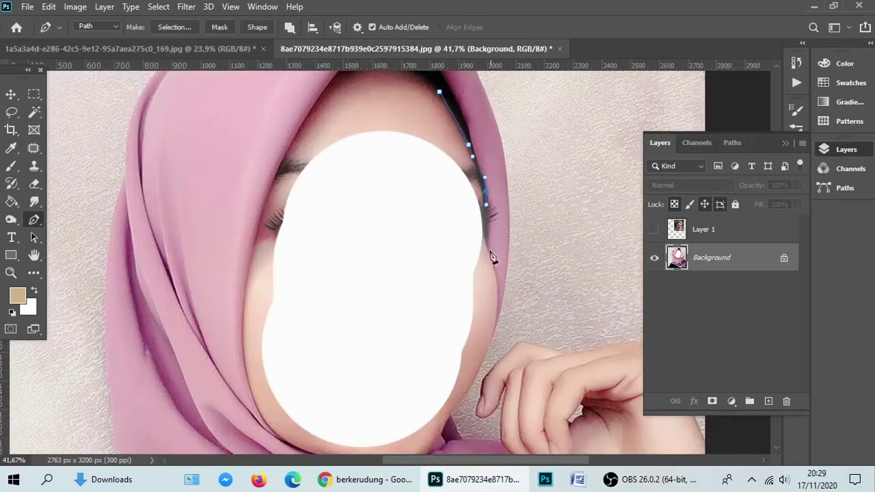
{"action": "scroll", "coordinate": [491, 257], "scroll_direction": "down", "scroll_amount": 2}
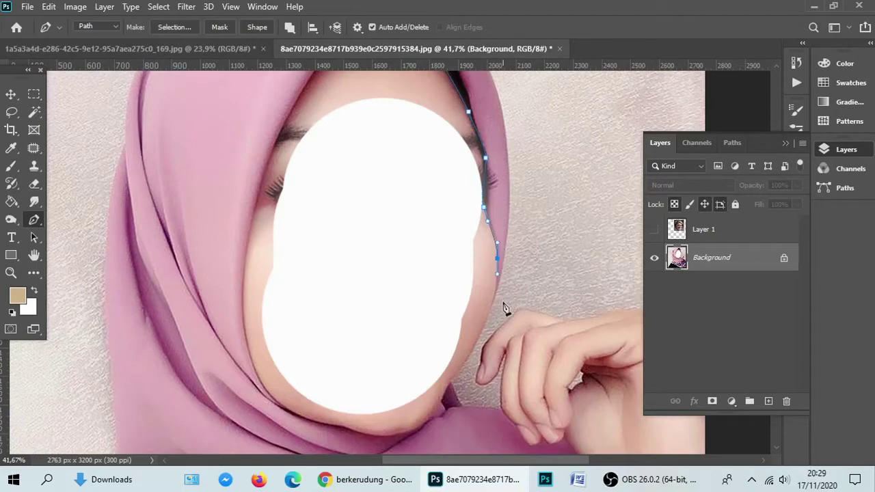
{"action": "scroll", "coordinate": [505, 309], "scroll_direction": "down", "scroll_amount": 3}
{"action": "left_click_drag", "start_coordinate": [472, 308], "coordinate": [455, 337]}
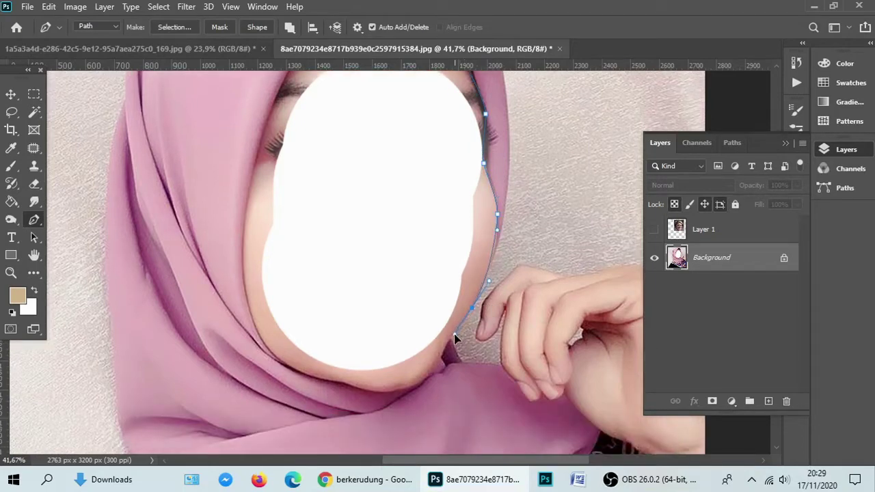
{"action": "scroll", "coordinate": [444, 349], "scroll_direction": "down", "scroll_amount": 1}
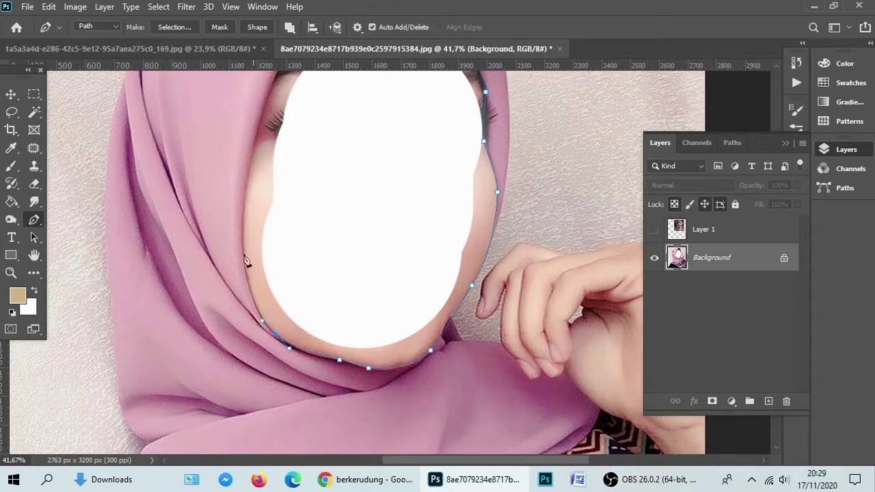
{"action": "left_click_drag", "start_coordinate": [241, 225], "coordinate": [296, 157]}
{"action": "scroll", "coordinate": [268, 174], "scroll_direction": "up", "scroll_amount": 4}
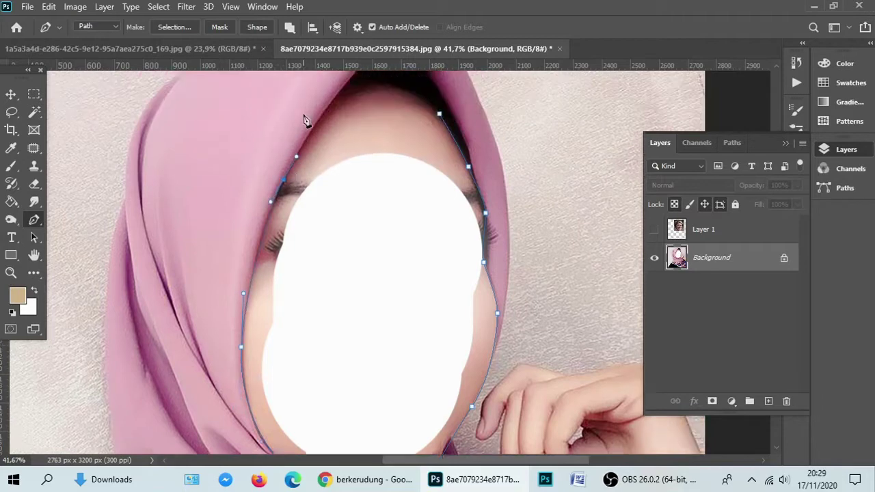
{"action": "scroll", "coordinate": [305, 120], "scroll_direction": "up", "scroll_amount": 1}
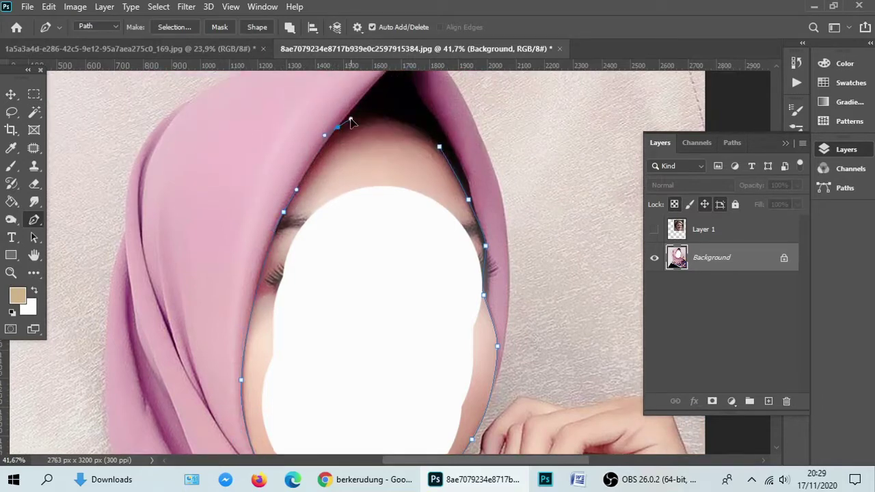
{"action": "left_click_drag", "start_coordinate": [399, 120], "coordinate": [410, 127]}
{"action": "left_click", "coordinate": [440, 149]}
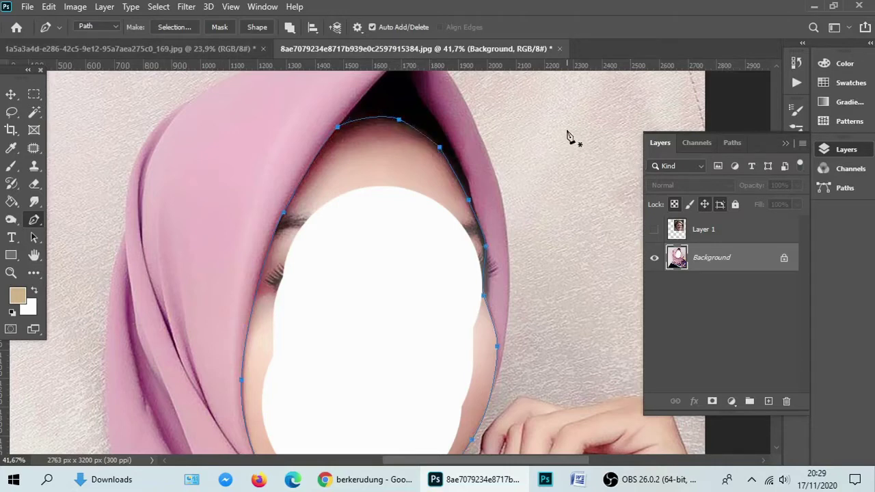
Convert the face path to a selection and fill it with the foreground color at 100% opacity in Normal mode
{"action": "key", "text": "ctrl+Return"}
{"action": "key", "text": "shift+F5"}
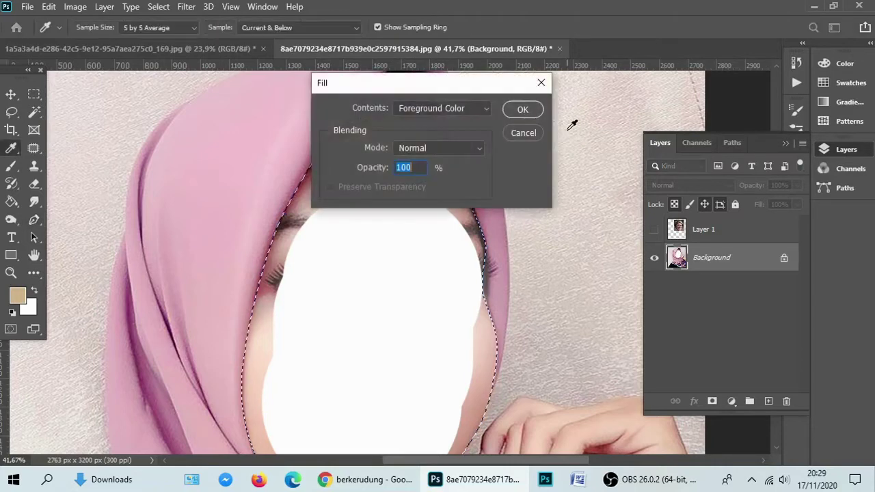
{"action": "left_click", "coordinate": [524, 109]}
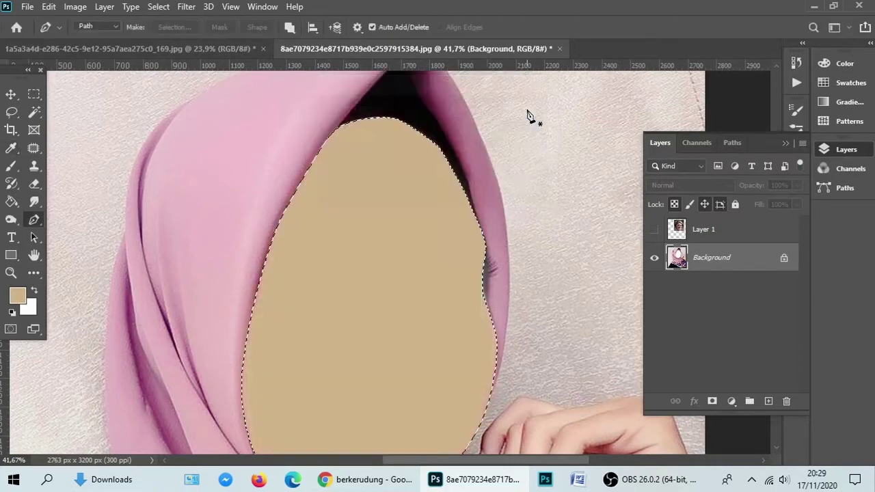
Make Layer 1 visible again and clear the face selection
{"action": "left_click", "coordinate": [684, 232]}
{"action": "left_click", "coordinate": [709, 253]}
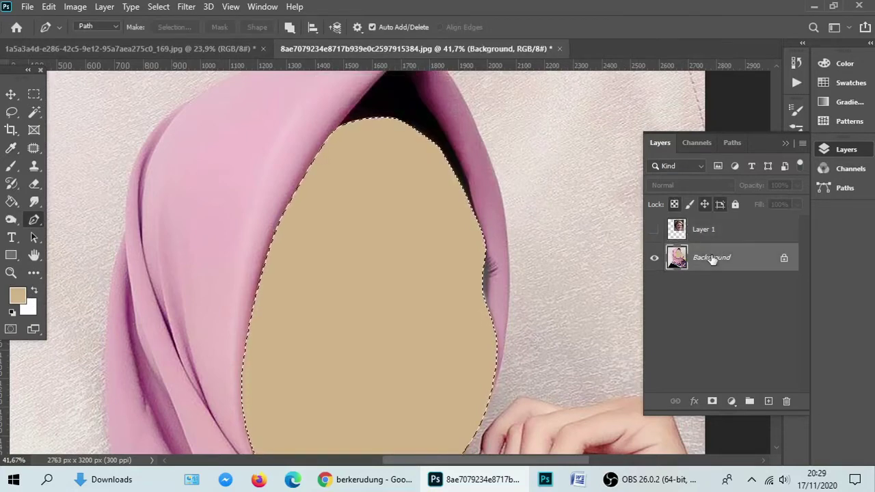
{"action": "key", "text": "ctrl+comma"}
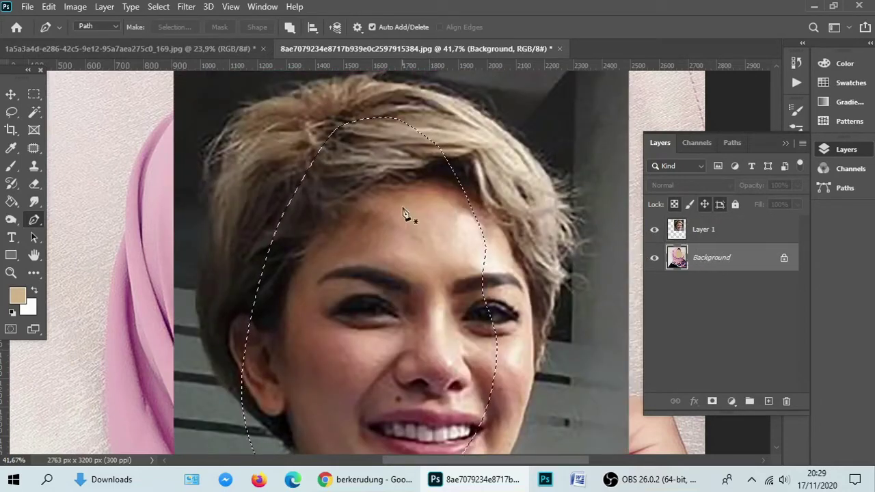
{"action": "key", "text": "ctrl+d"}
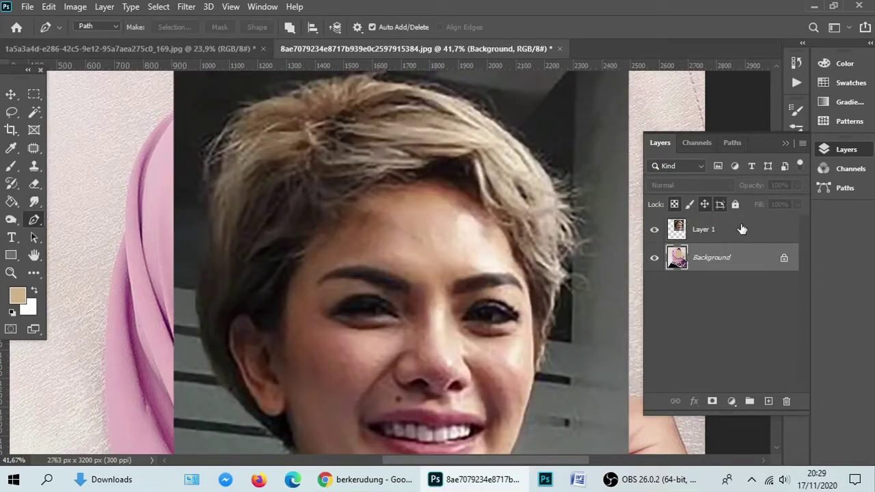
Replace the locked Background layer with a duplicate of it and move the duplicate above Layer 1
{"action": "key", "text": "ctrl+j"}
{"action": "left_click", "coordinate": [720, 289]}
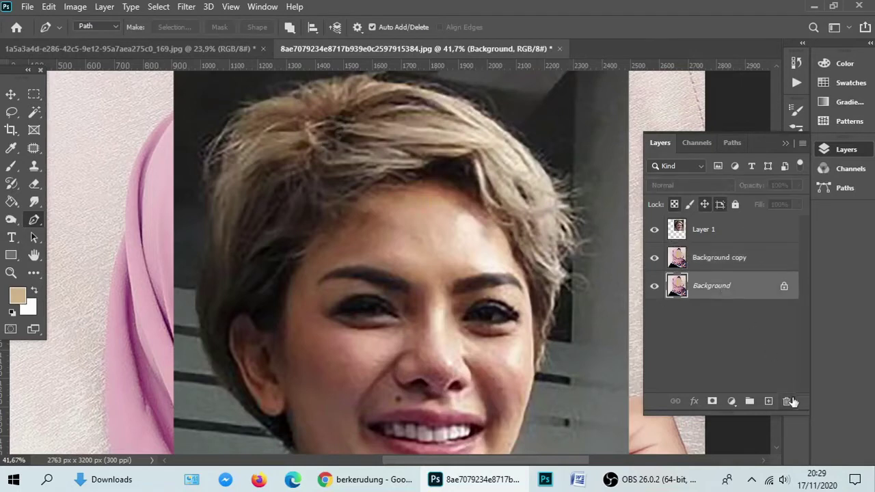
{"action": "left_click", "coordinate": [787, 401]}
{"action": "left_click", "coordinate": [390, 188]}
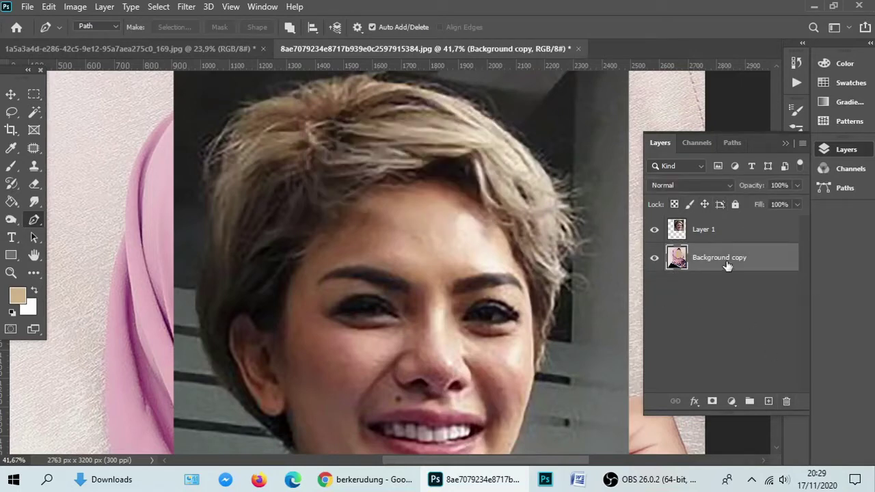
{"action": "left_click_drag", "start_coordinate": [727, 261], "coordinate": [725, 229]}
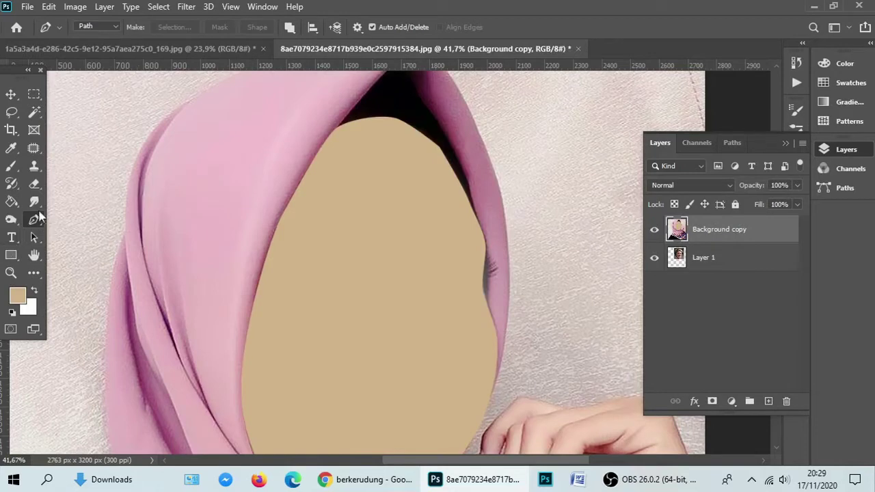
Remove the tan face fill from the Background copy layer with the Magic Eraser at tolerance 32
{"action": "left_click", "coordinate": [34, 184]}
{"action": "left_click", "coordinate": [95, 210]}
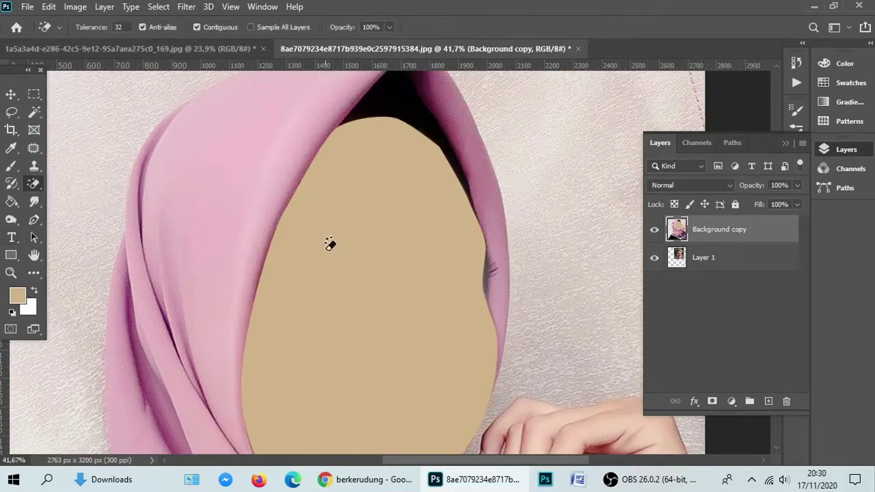
{"action": "left_click", "coordinate": [330, 242]}
{"action": "scroll", "coordinate": [430, 238], "scroll_direction": "down", "scroll_amount": 2}
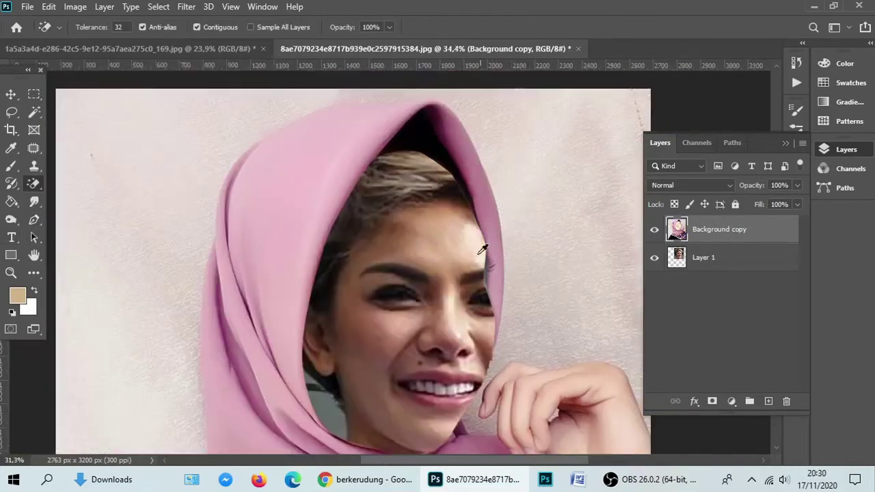
Move the pasted head on Layer 1 so its face is centred in the headscarf opening
{"action": "left_click", "coordinate": [11, 95]}
{"action": "mouse_move", "coordinate": [411, 293]}
{"action": "left_mouse_down"}
{"action": "mouse_move", "coordinate": [374, 294]}
{"action": "mouse_move", "coordinate": [413, 294]}
{"action": "left_mouse_up"}
{"action": "scroll", "coordinate": [413, 293], "scroll_direction": "down", "scroll_amount": 2}
Stretch Layer 1 to about 108.82% width and 116.70% height so the face fills the headscarf opening
{"action": "key", "text": "ctrl+t"}
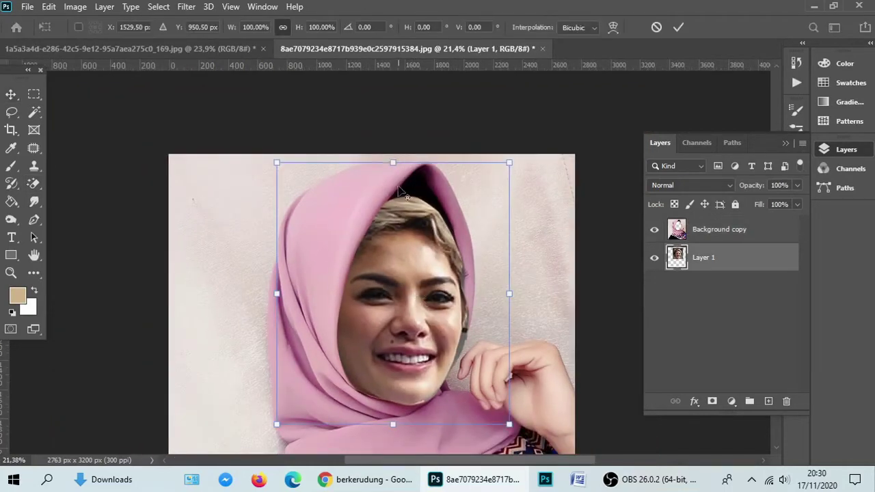
{"action": "mouse_move", "coordinate": [275, 161]}
{"action": "left_mouse_down"}
{"action": "mouse_move", "coordinate": [266, 145]}
{"action": "mouse_move", "coordinate": [287, 150]}
{"action": "left_mouse_up"}
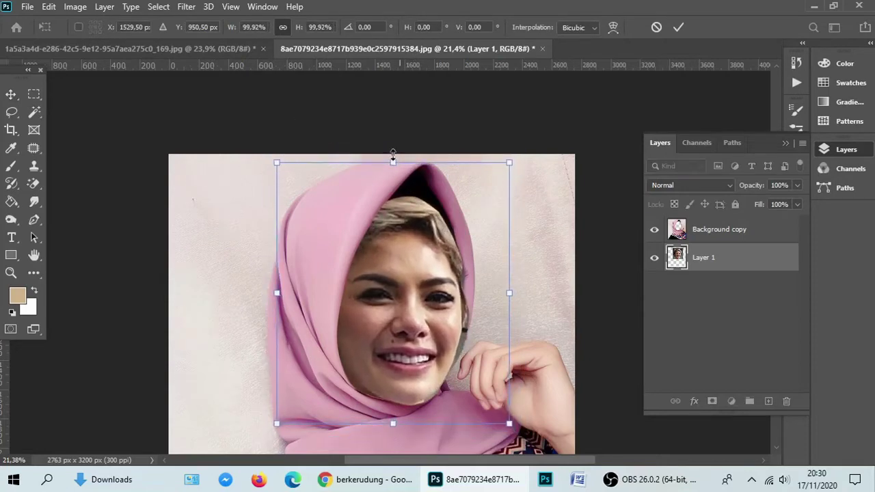
{"action": "left_click_drag", "start_coordinate": [393, 164], "coordinate": [393, 129]}
{"action": "left_click_drag", "start_coordinate": [513, 269], "coordinate": [530, 273]}
{"action": "left_click_drag", "start_coordinate": [269, 280], "coordinate": [267, 279]}
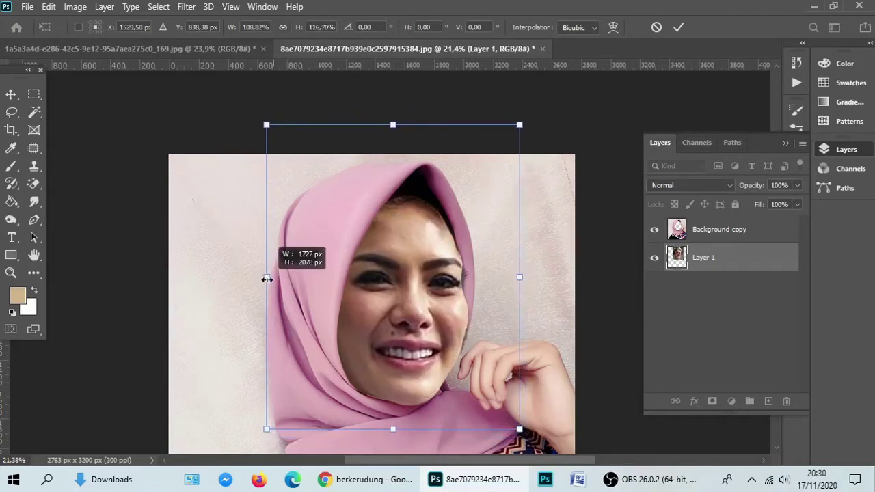
{"action": "scroll", "coordinate": [290, 220], "scroll_direction": "down", "scroll_amount": 3}
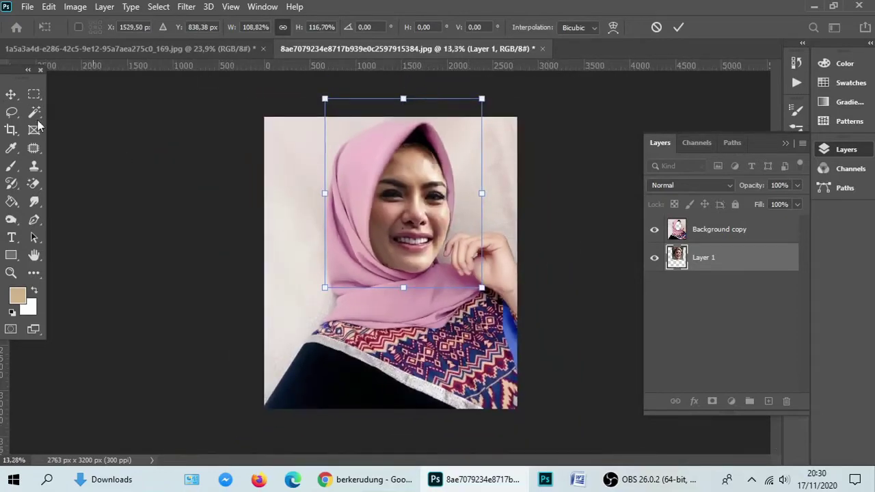
{"action": "left_click", "coordinate": [35, 95]}
{"action": "scroll", "coordinate": [471, 139], "scroll_direction": "up", "scroll_amount": 6}
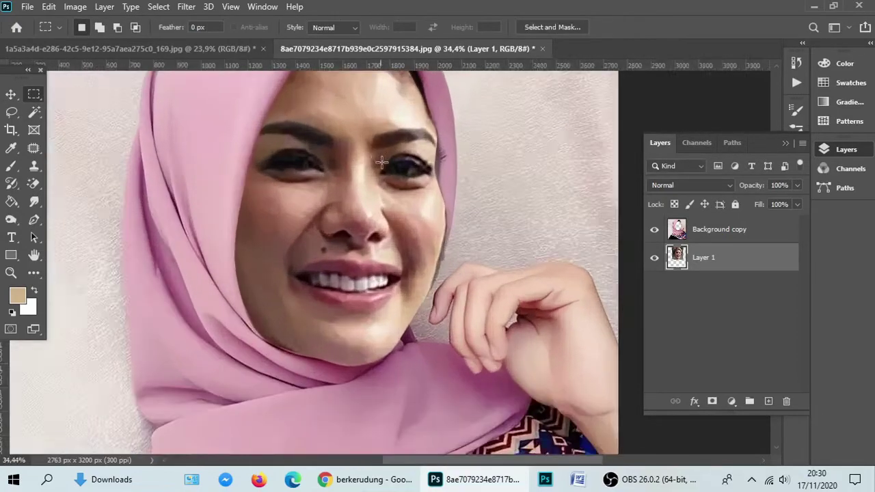
{"action": "scroll", "coordinate": [522, 209], "scroll_direction": "down", "scroll_amount": 4}
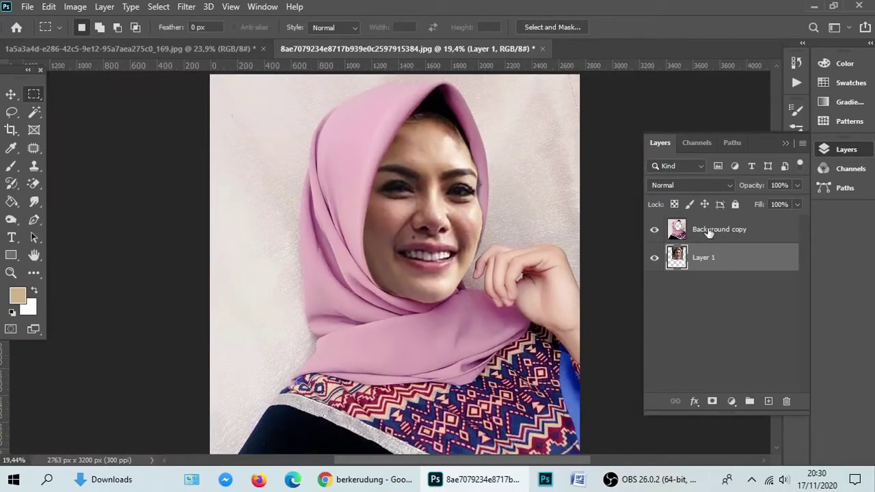
Try to remove the wall on the left of the headscarf from the Background copy layer with the Magic Eraser at tolerance 32
{"action": "left_click", "coordinate": [709, 233]}
{"action": "right_click", "coordinate": [34, 184]}
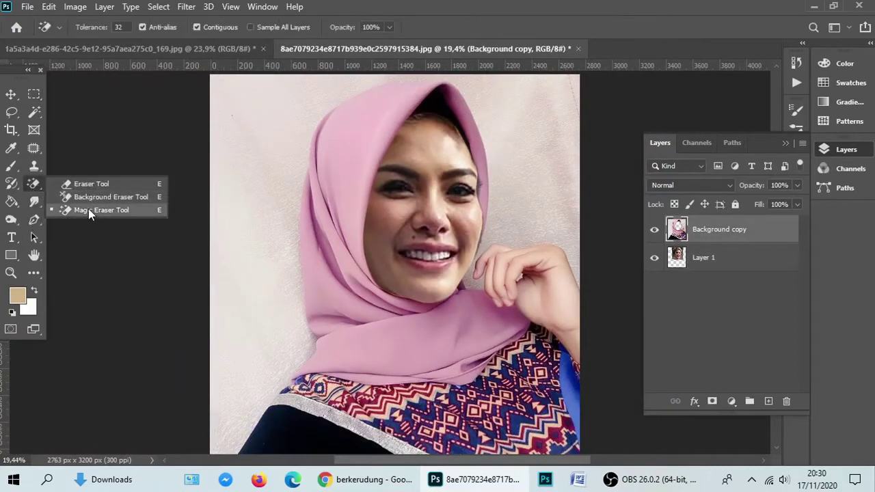
{"action": "left_click", "coordinate": [90, 209]}
{"action": "left_click", "coordinate": [263, 196]}
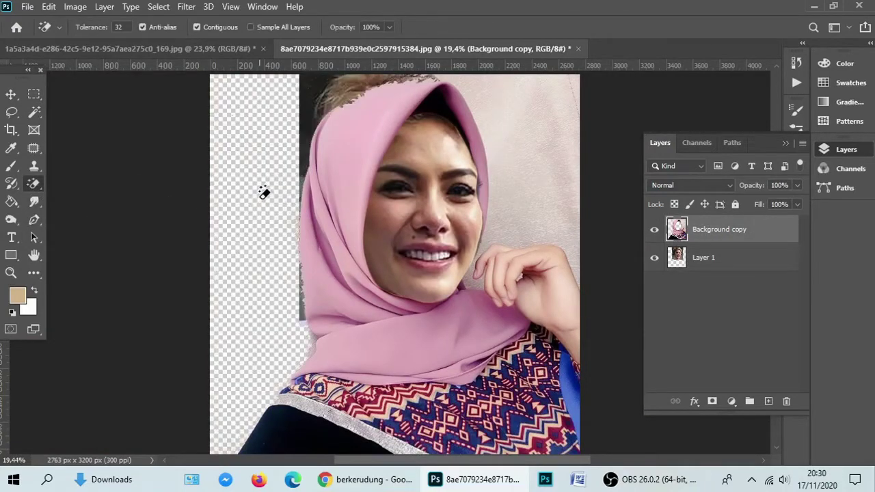
{"action": "key", "text": "ctrl+z"}
{"action": "scroll", "coordinate": [288, 192], "scroll_direction": "up", "scroll_amount": 2}
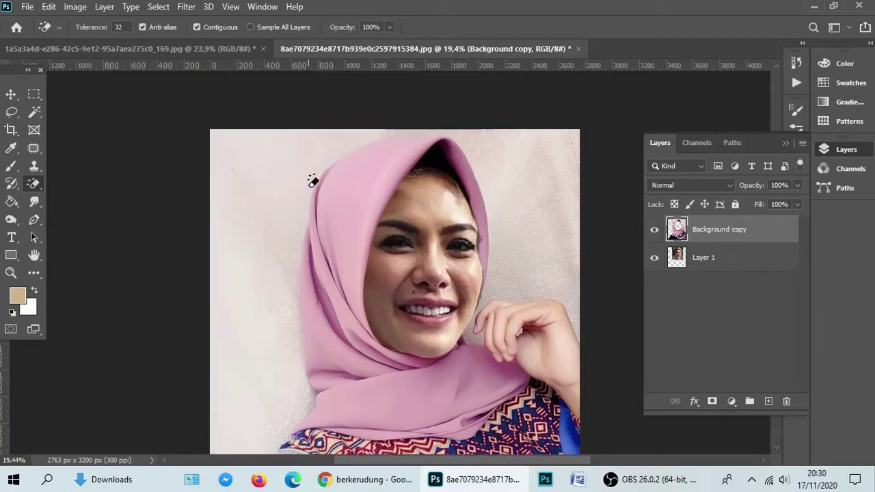
Darken the wall around the headscarf and hand with the Burn tool at size 300, Midtones range and 100% exposure
{"action": "left_click", "coordinate": [34, 202]}
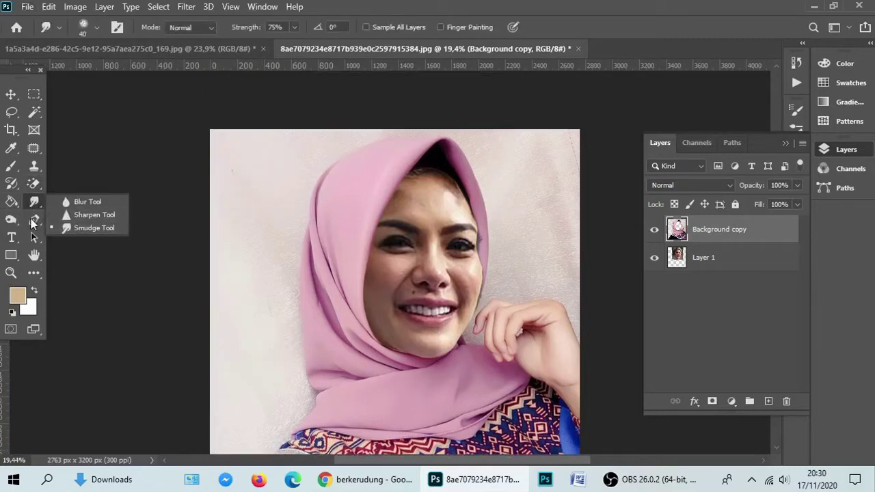
{"action": "left_click", "coordinate": [11, 219]}
{"action": "left_click", "coordinate": [83, 234]}
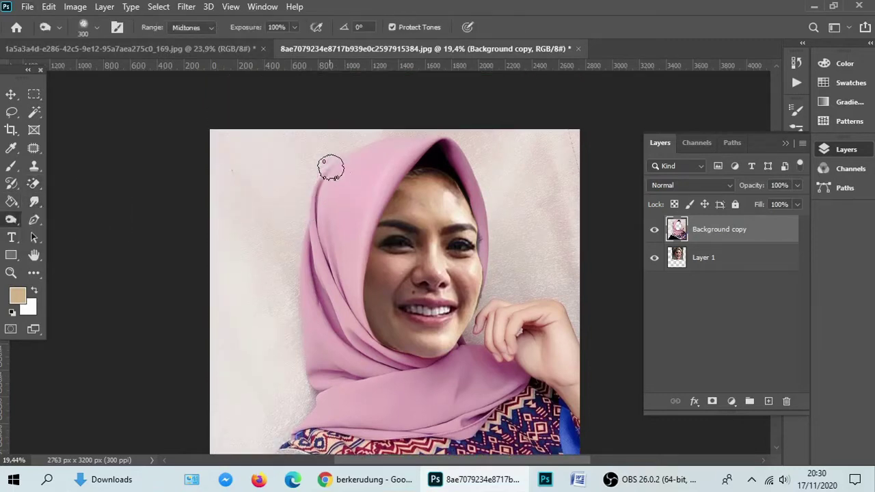
{"action": "mouse_move", "coordinate": [415, 129]}
{"action": "left_mouse_down"}
{"action": "mouse_move", "coordinate": [439, 126]}
{"action": "mouse_move", "coordinate": [470, 154]}
{"action": "mouse_move", "coordinate": [504, 269]}
{"action": "left_mouse_up"}
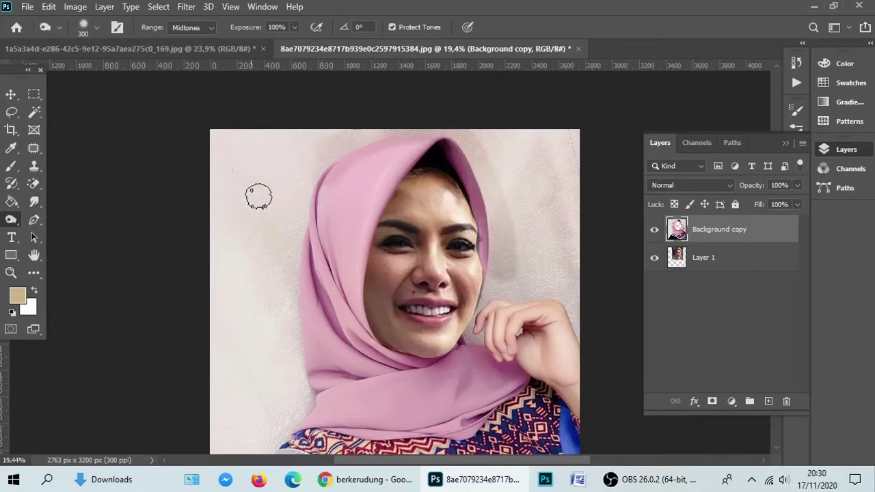
{"action": "mouse_move", "coordinate": [313, 186]}
{"action": "left_mouse_down"}
{"action": "mouse_move", "coordinate": [303, 207]}
{"action": "mouse_move", "coordinate": [297, 308]}
{"action": "mouse_move", "coordinate": [305, 398]}
{"action": "mouse_move", "coordinate": [289, 414]}
{"action": "left_mouse_up"}
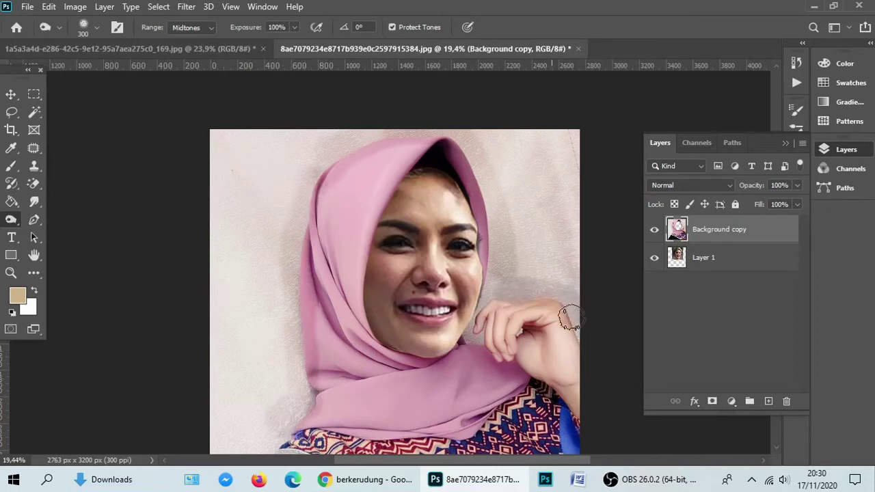
{"action": "left_click_drag", "start_coordinate": [475, 319], "coordinate": [476, 344]}
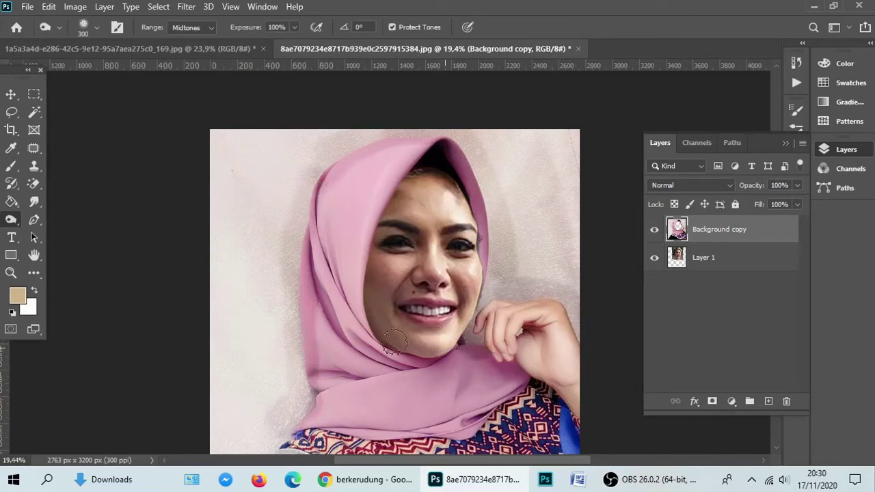
Try to erase the wall on both sides of the woman with the Magic Eraser at tolerance 32
{"action": "left_click", "coordinate": [33, 184]}
{"action": "left_click", "coordinate": [241, 214]}
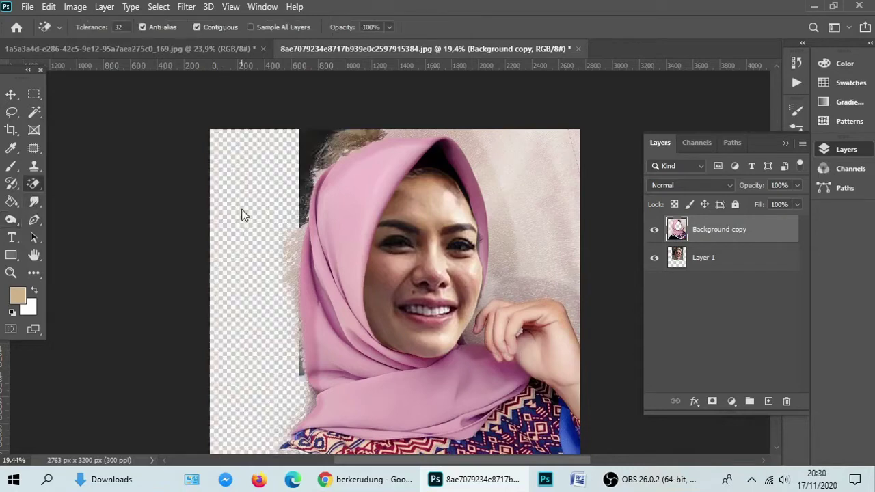
{"action": "left_click", "coordinate": [524, 163]}
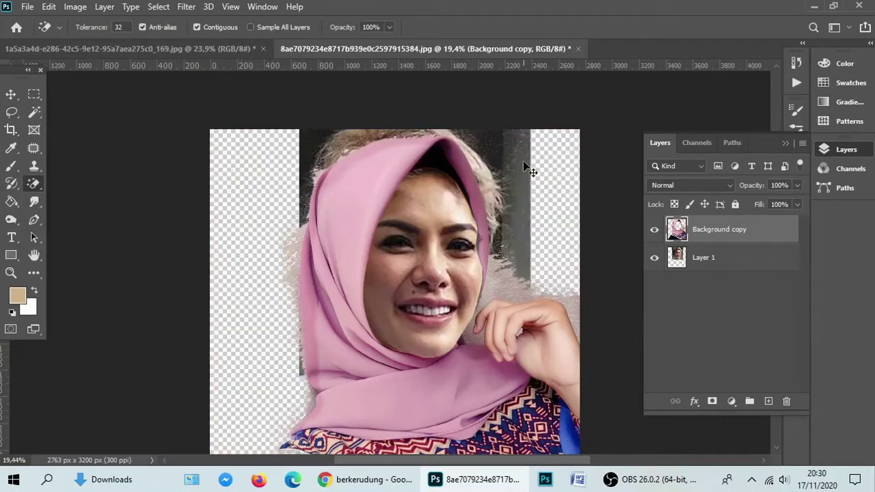
{"action": "key", "text": "ctrl+z"}
{"action": "key", "text": "ctrl+z"}
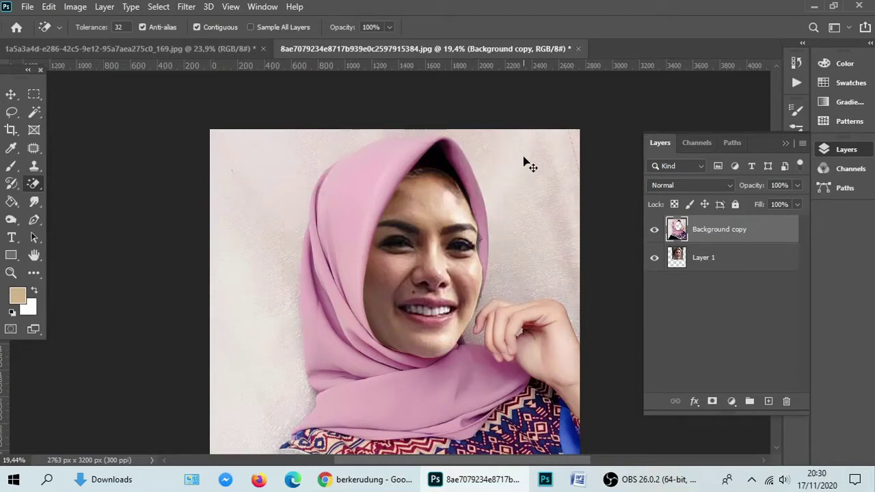
Start a Pen tool path along the headscarf's left outer edge, from cheek height down to the fold above the shoulder
{"action": "scroll", "coordinate": [335, 123], "scroll_direction": "down", "scroll_amount": 4}
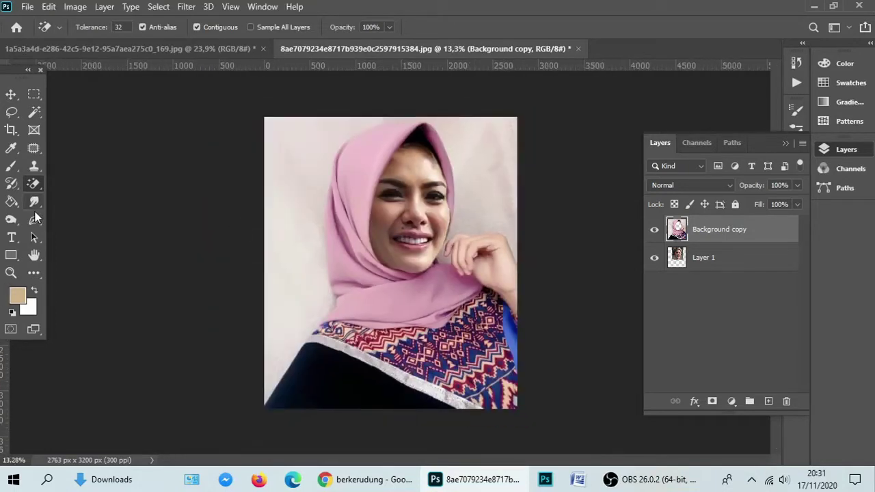
{"action": "left_click", "coordinate": [34, 219]}
{"action": "scroll", "coordinate": [290, 244], "scroll_direction": "up", "scroll_amount": 5}
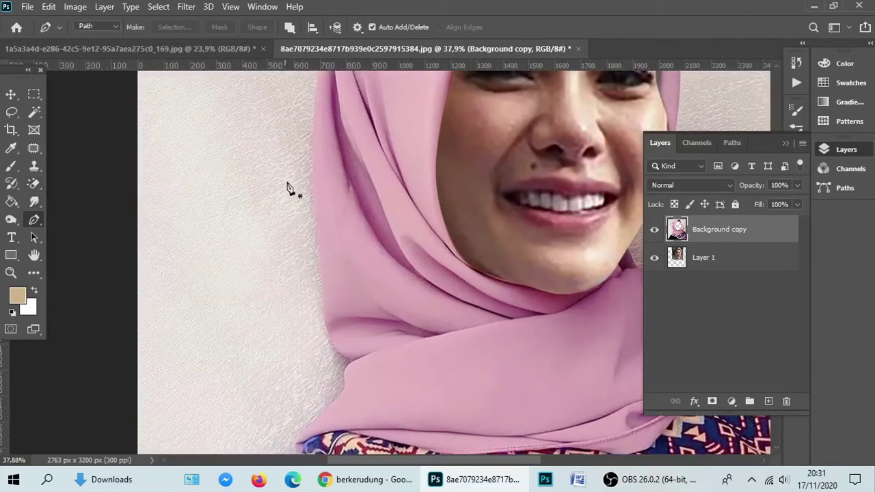
{"action": "left_click", "coordinate": [311, 136]}
{"action": "left_click", "coordinate": [310, 192]}
{"action": "left_click", "coordinate": [312, 213]}
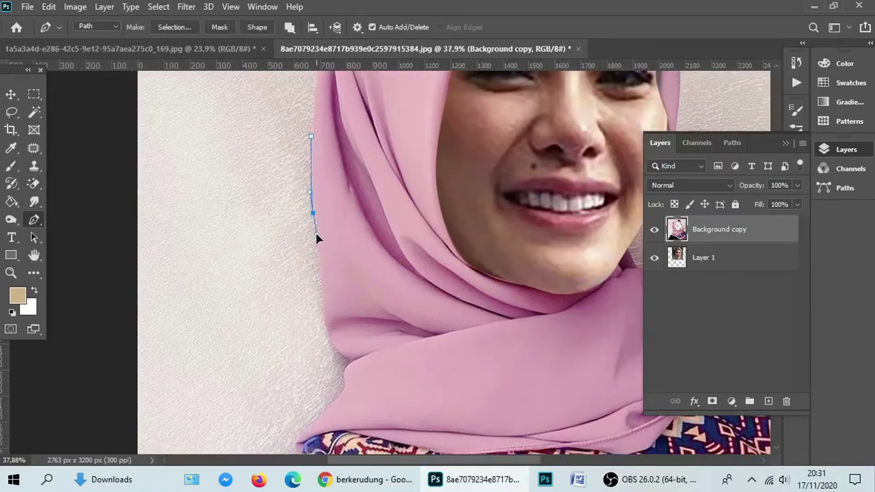
{"action": "left_click_drag", "start_coordinate": [321, 305], "coordinate": [334, 345]}
{"action": "scroll", "coordinate": [325, 335], "scroll_direction": "up", "scroll_amount": 1}
{"action": "left_click", "coordinate": [345, 357]}
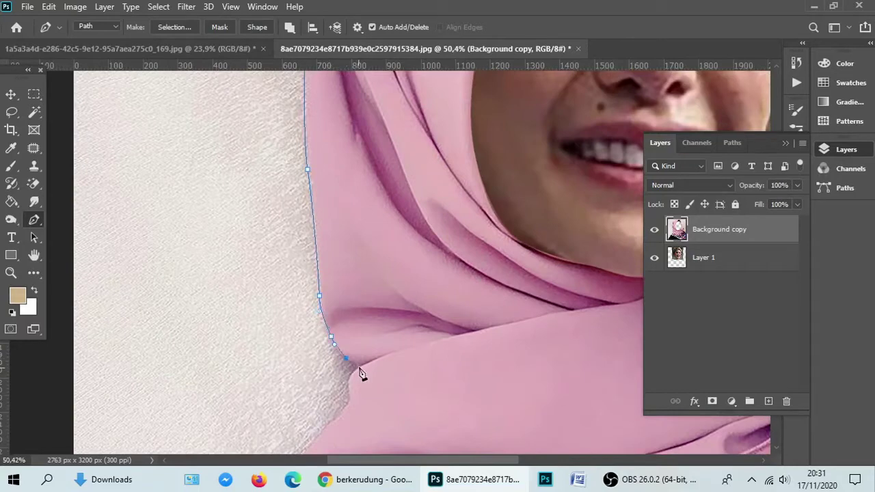
{"action": "left_click", "coordinate": [357, 367]}
{"action": "scroll", "coordinate": [345, 352], "scroll_direction": "down", "scroll_amount": 1}
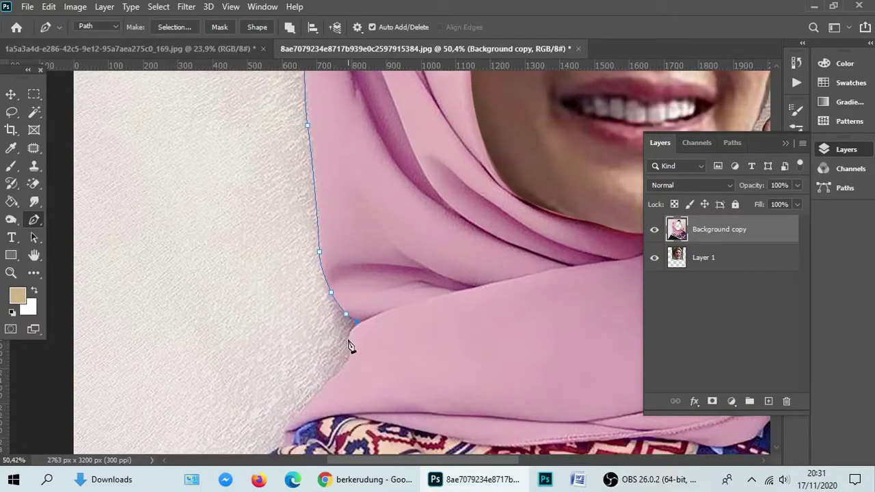
Continue the path along the lower headscarf drape and the patterned cloth to the silver trim at the left shoulder
{"action": "left_click_drag", "start_coordinate": [339, 369], "coordinate": [330, 376]}
{"action": "left_click", "coordinate": [321, 385]}
{"action": "left_click", "coordinate": [299, 411]}
{"action": "scroll", "coordinate": [289, 387], "scroll_direction": "down", "scroll_amount": 1}
{"action": "left_click", "coordinate": [283, 374]}
{"action": "left_click", "coordinate": [279, 390]}
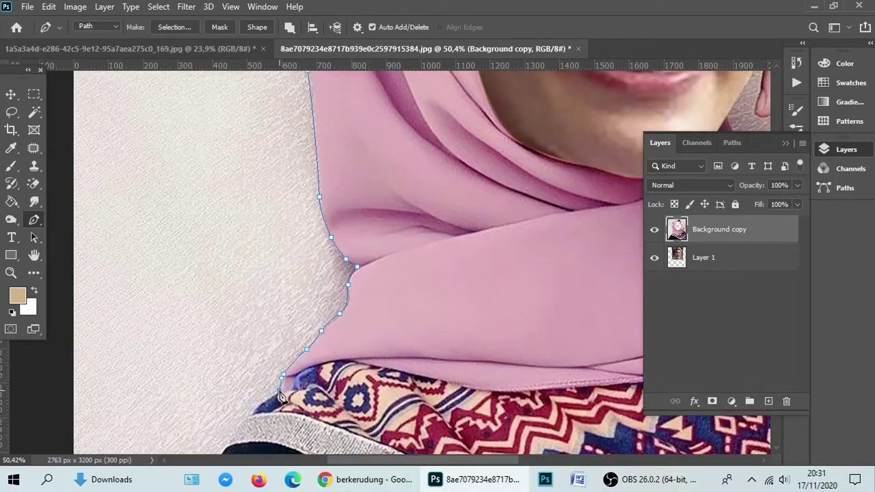
{"action": "scroll", "coordinate": [266, 382], "scroll_direction": "down", "scroll_amount": 1}
{"action": "left_click", "coordinate": [250, 356]}
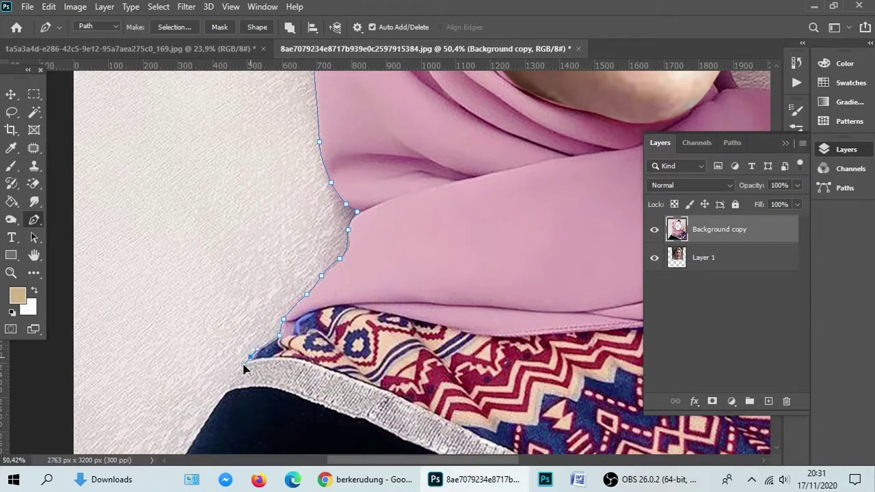
Extend the path past the silver trim and down the black sleeve's edge to the image's lower-left corner
{"action": "scroll", "coordinate": [229, 373], "scroll_direction": "down", "scroll_amount": 1}
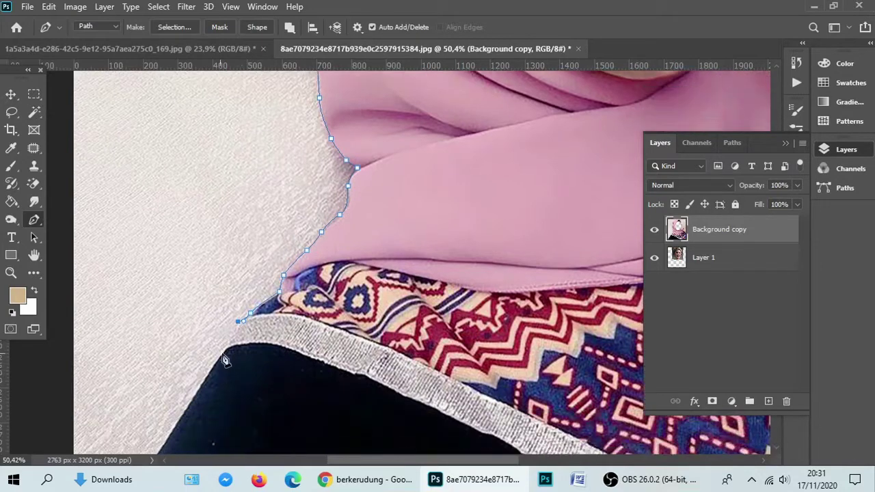
{"action": "scroll", "coordinate": [228, 355], "scroll_direction": "down", "scroll_amount": 2}
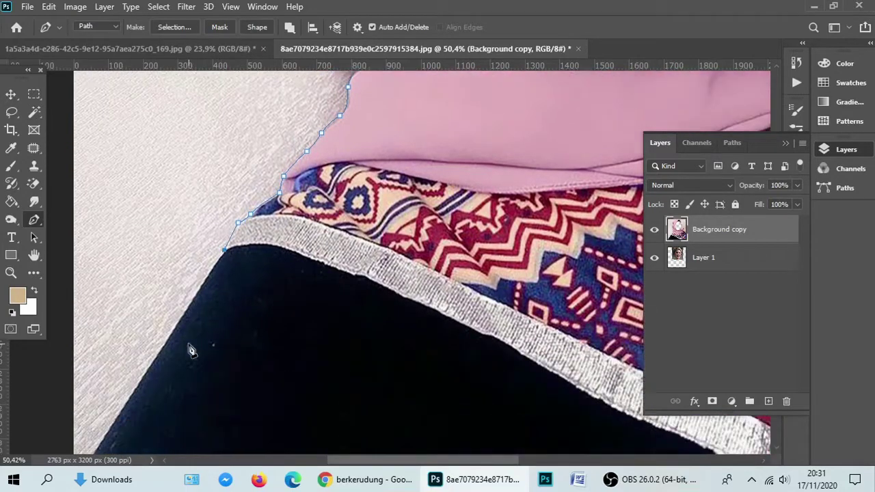
{"action": "left_click", "coordinate": [174, 317]}
{"action": "left_click", "coordinate": [162, 336]}
{"action": "left_click", "coordinate": [149, 358]}
{"action": "scroll", "coordinate": [109, 400], "scroll_direction": "down", "scroll_amount": 1}
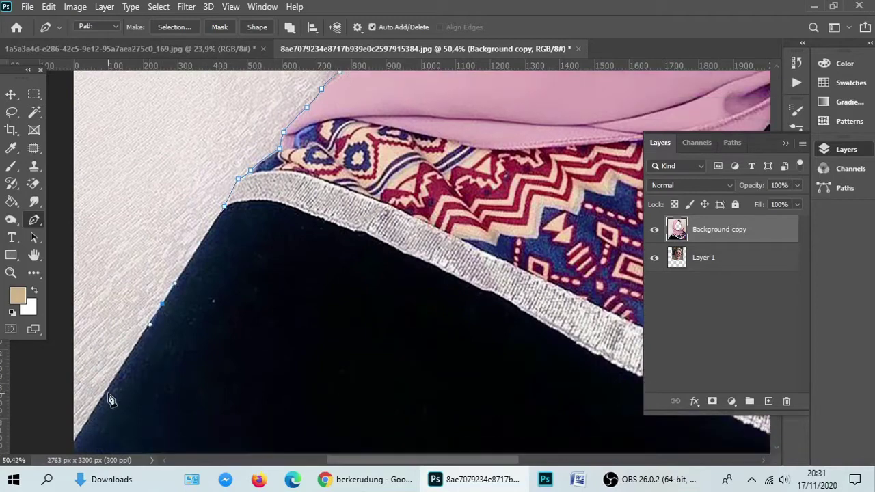
{"action": "left_click", "coordinate": [105, 400]}
{"action": "left_click", "coordinate": [76, 448]}
Route the path outside the canvas around the image's left side and across above its upper edge
{"action": "scroll", "coordinate": [164, 356], "scroll_direction": "down", "scroll_amount": 6}
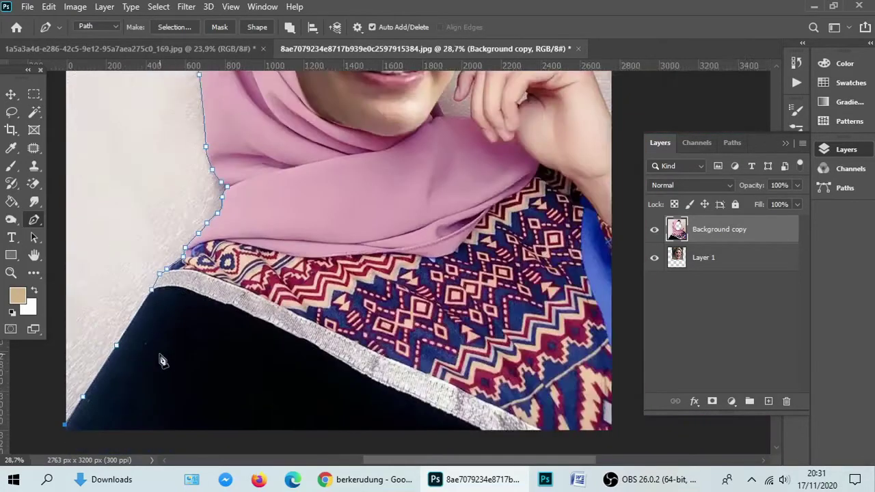
{"action": "left_click", "coordinate": [228, 165]}
{"action": "left_click", "coordinate": [302, 102]}
{"action": "left_click", "coordinate": [402, 102]}
{"action": "left_click", "coordinate": [471, 93]}
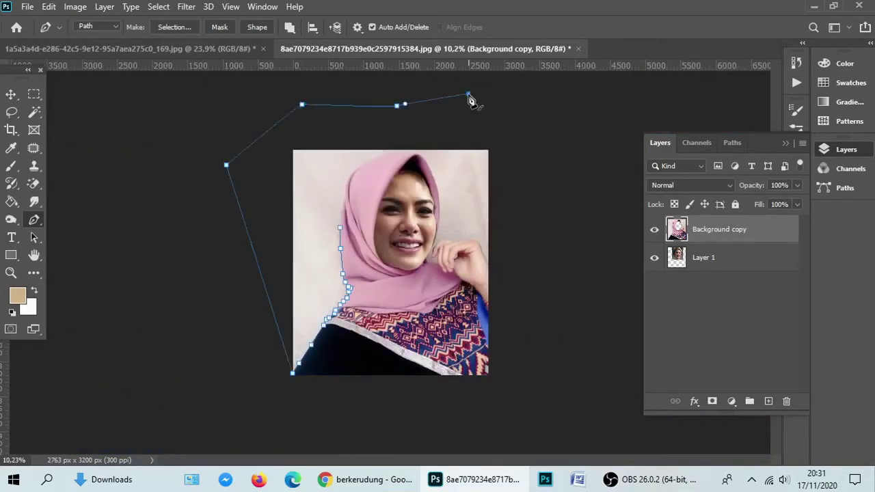
Bring the path to the headscarf's peak and trace its left outer edge down to close at the starting anchor
{"action": "scroll", "coordinate": [523, 169], "scroll_direction": "up", "scroll_amount": 2}
{"action": "scroll", "coordinate": [438, 100], "scroll_direction": "up", "scroll_amount": 3}
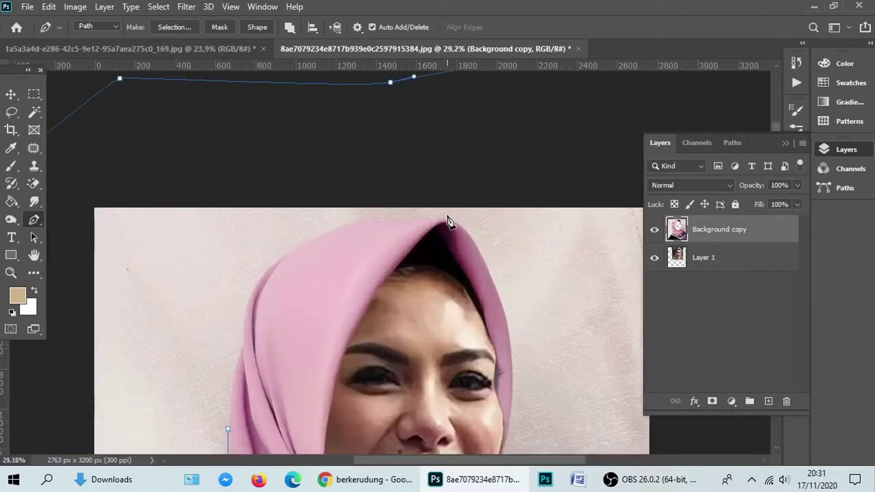
{"action": "left_click", "coordinate": [447, 215]}
{"action": "left_click_drag", "start_coordinate": [419, 219], "coordinate": [347, 224]}
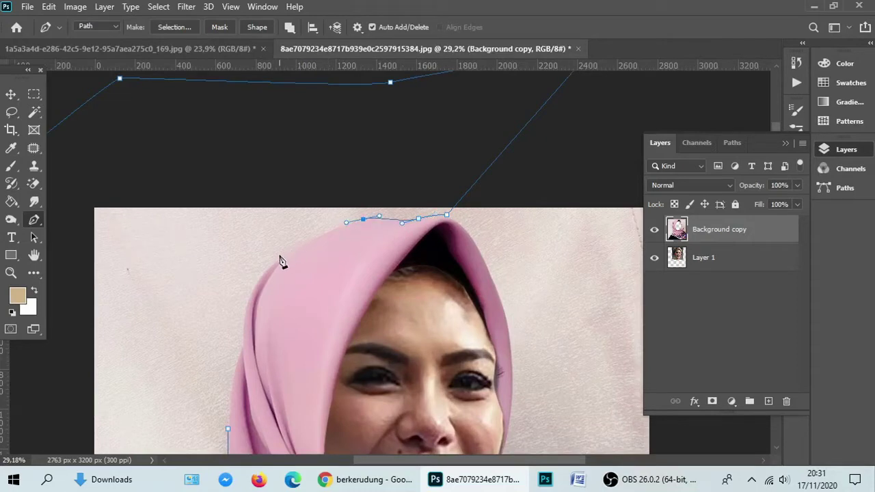
{"action": "left_click_drag", "start_coordinate": [278, 255], "coordinate": [271, 264]}
{"action": "left_click_drag", "start_coordinate": [248, 298], "coordinate": [242, 316]}
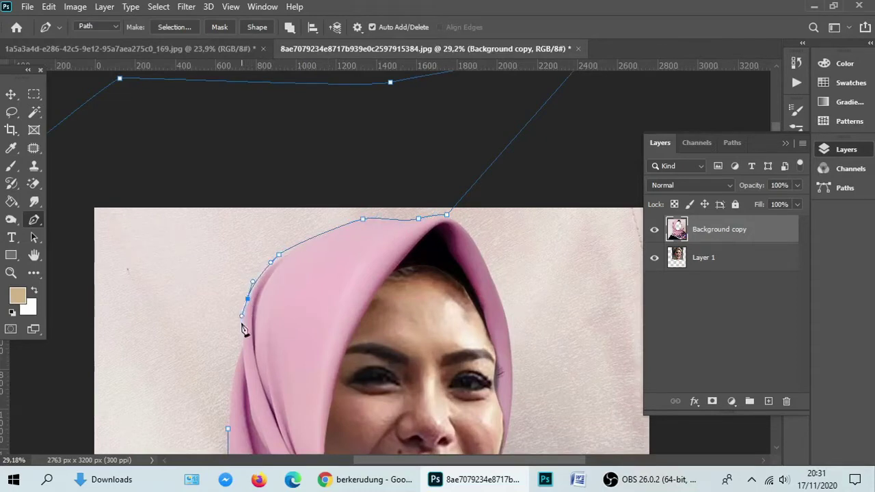
{"action": "left_click_drag", "start_coordinate": [242, 348], "coordinate": [245, 358]}
{"action": "scroll", "coordinate": [241, 342], "scroll_direction": "down", "scroll_amount": 2}
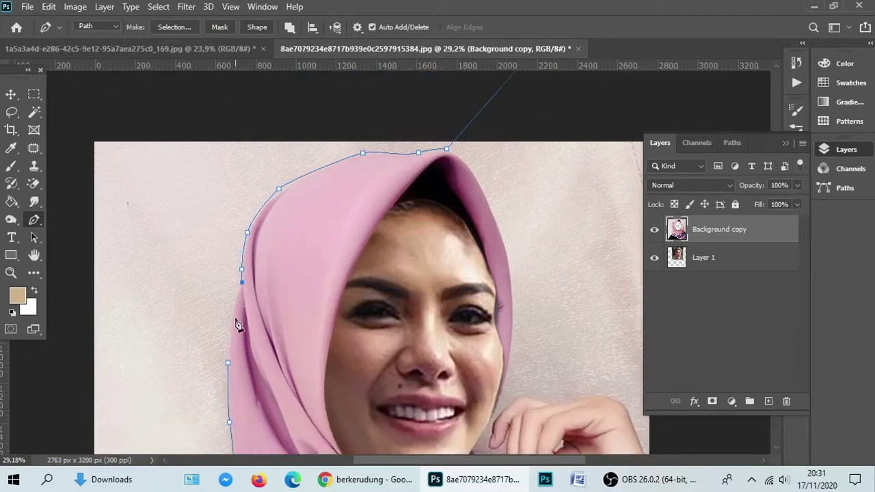
{"action": "left_click_drag", "start_coordinate": [230, 326], "coordinate": [228, 338]}
Convert the closed path to a selection, delete the wall left of the headscarf from the Background copy layer, and deselect
{"action": "key", "text": "ctrl+minus"}
{"action": "key", "text": "ctrl+minus"}
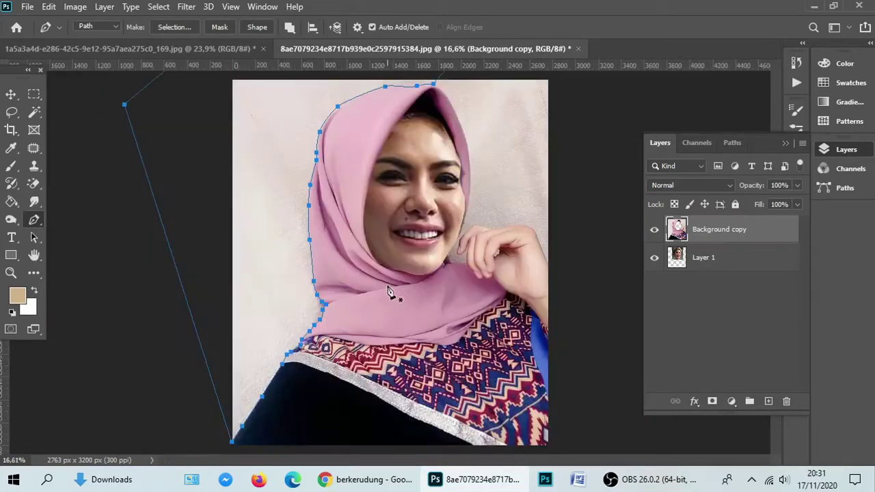
{"action": "key", "text": "ctrl+Return"}
{"action": "key", "text": "Delete"}
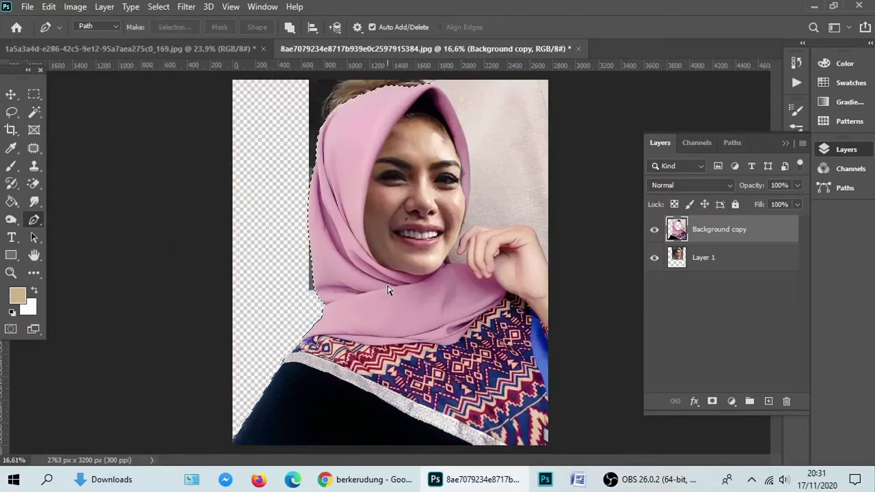
{"action": "key", "text": "ctrl+minus"}
{"action": "key", "text": "ctrl+minus"}
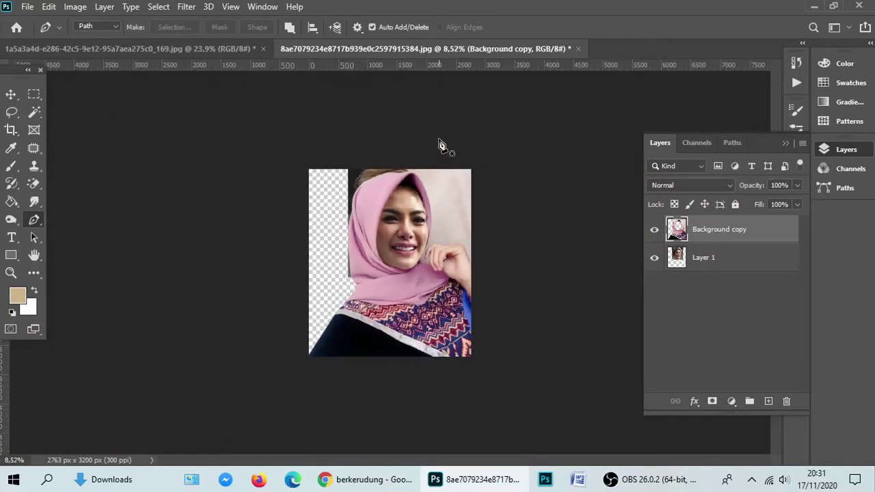
Start a new path at the headscarf's right edge and trace down along the cheek and jaw to the scarf drape near the hand
{"action": "key", "text": "ctrl+plus"}
{"action": "scroll", "coordinate": [444, 115], "scroll_direction": "up", "scroll_amount": 8}
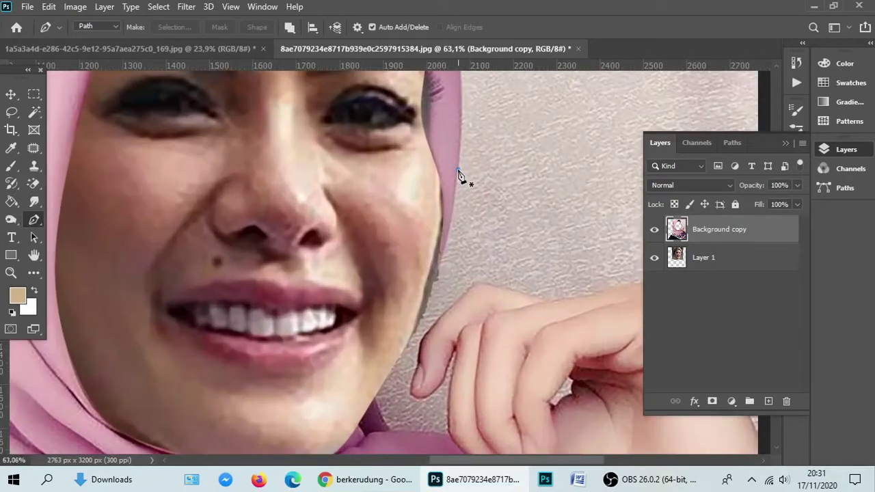
{"action": "left_click", "coordinate": [458, 175]}
{"action": "scroll", "coordinate": [457, 178], "scroll_direction": "down", "scroll_amount": 1}
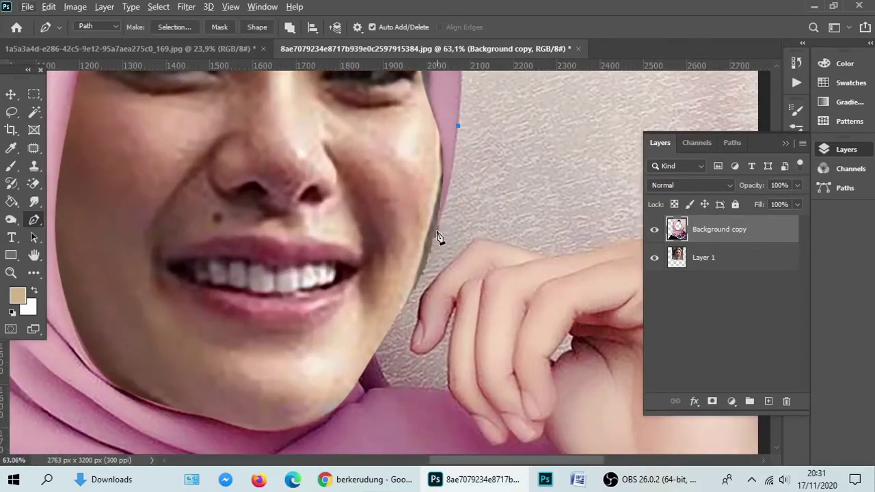
{"action": "left_click_drag", "start_coordinate": [436, 233], "coordinate": [429, 258]}
{"action": "scroll", "coordinate": [413, 297], "scroll_direction": "down", "scroll_amount": 1}
{"action": "left_click", "coordinate": [391, 296]}
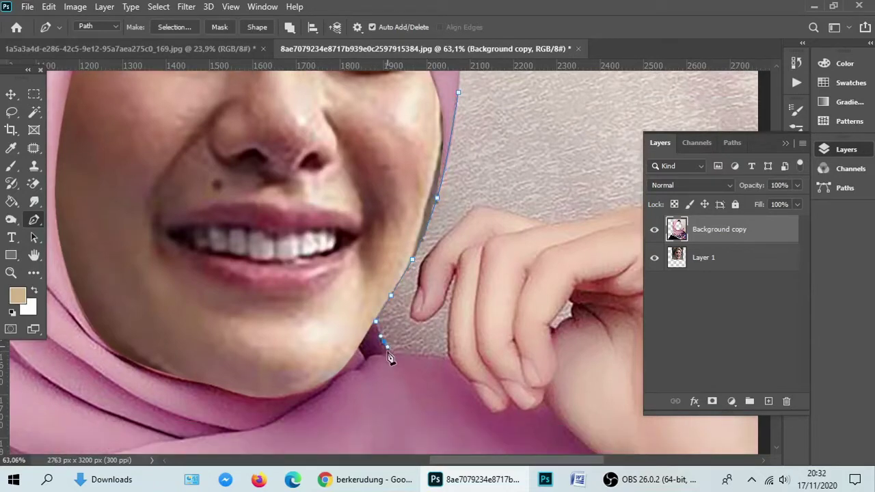
Continue the path along the scarf drape to the hand and trace around the extended finger up toward its knuckle
{"action": "scroll", "coordinate": [431, 352], "scroll_direction": "up", "scroll_amount": 1}
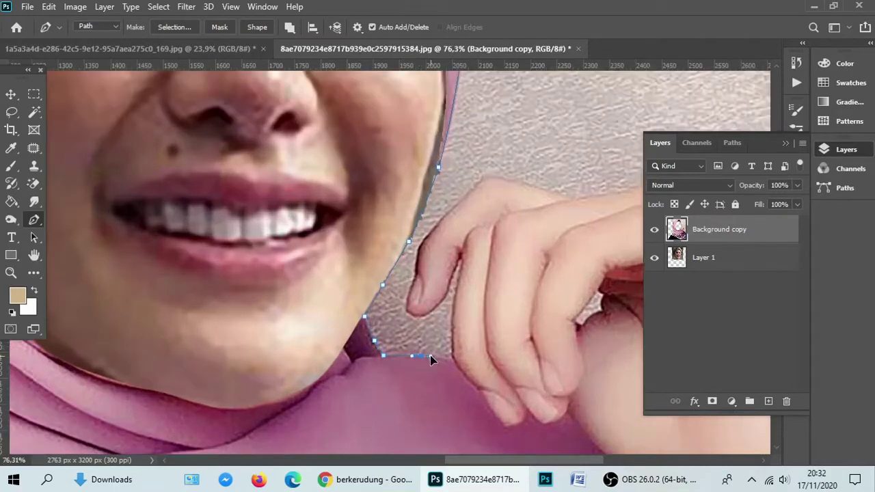
{"action": "left_click", "coordinate": [441, 360]}
{"action": "scroll", "coordinate": [217, 259], "scroll_direction": "up", "scroll_amount": 2}
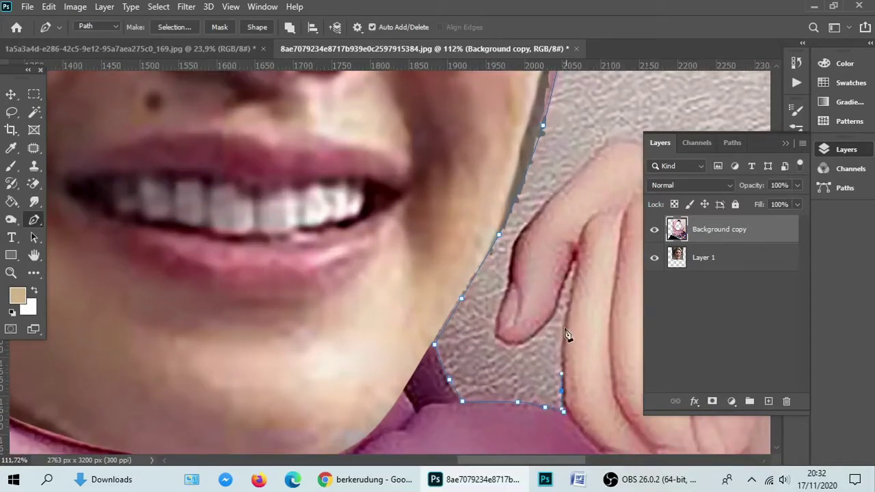
{"action": "left_click", "coordinate": [574, 257]}
{"action": "left_click", "coordinate": [556, 308]}
{"action": "left_click_drag", "start_coordinate": [524, 345], "coordinate": [511, 347]}
{"action": "left_click_drag", "start_coordinate": [518, 236], "coordinate": [564, 190]}
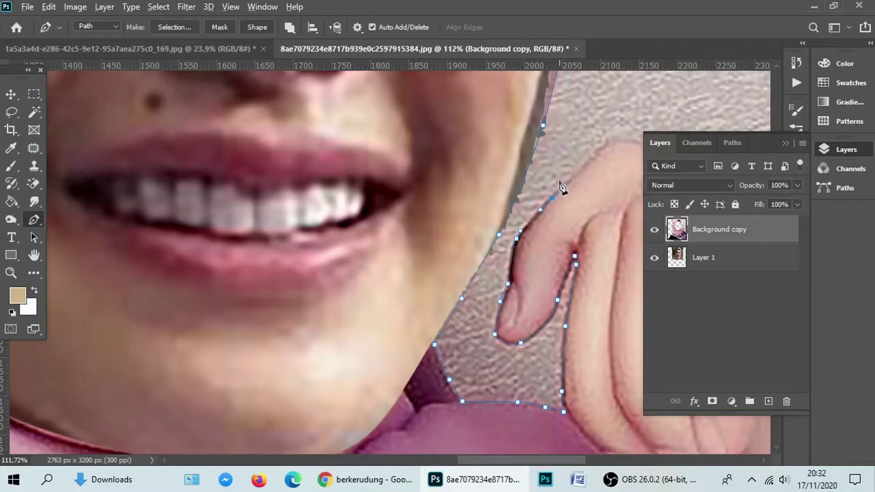
Trace the path over the knuckles and down the back of the hand to just beyond the image's right edge
{"action": "scroll", "coordinate": [560, 187], "scroll_direction": "down", "scroll_amount": 2}
{"action": "scroll", "coordinate": [597, 156], "scroll_direction": "down", "scroll_amount": 2}
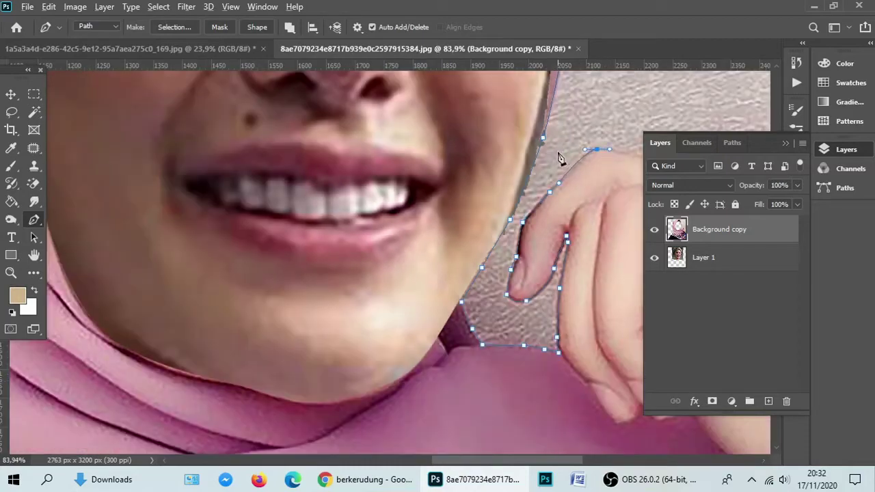
{"action": "scroll", "coordinate": [598, 156], "scroll_direction": "down", "scroll_amount": 2}
{"action": "scroll", "coordinate": [602, 155], "scroll_direction": "up", "scroll_amount": 2}
{"action": "scroll", "coordinate": [602, 154], "scroll_direction": "up", "scroll_amount": 3}
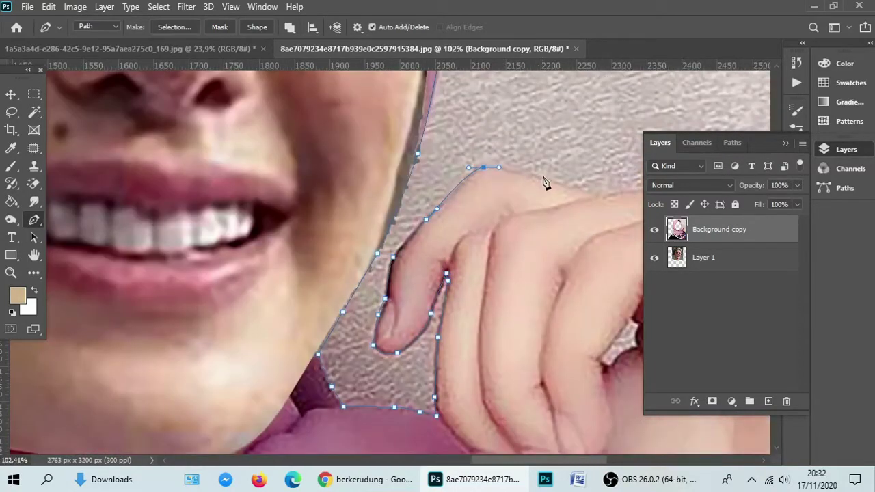
{"action": "left_click_drag", "start_coordinate": [543, 176], "coordinate": [567, 182]}
{"action": "scroll", "coordinate": [597, 216], "scroll_direction": "down", "scroll_amount": 5}
{"action": "scroll", "coordinate": [524, 197], "scroll_direction": "up", "scroll_amount": 3}
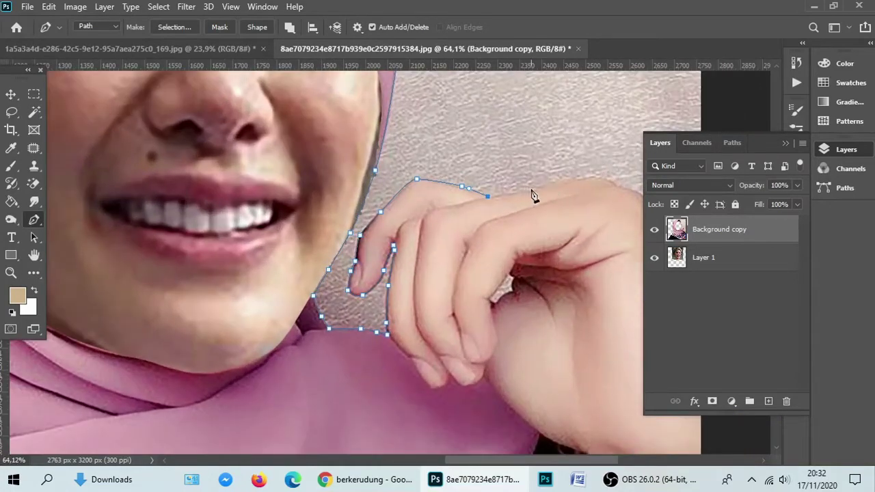
{"action": "left_click_drag", "start_coordinate": [533, 189], "coordinate": [608, 177]}
{"action": "scroll", "coordinate": [619, 193], "scroll_direction": "down", "scroll_amount": 3}
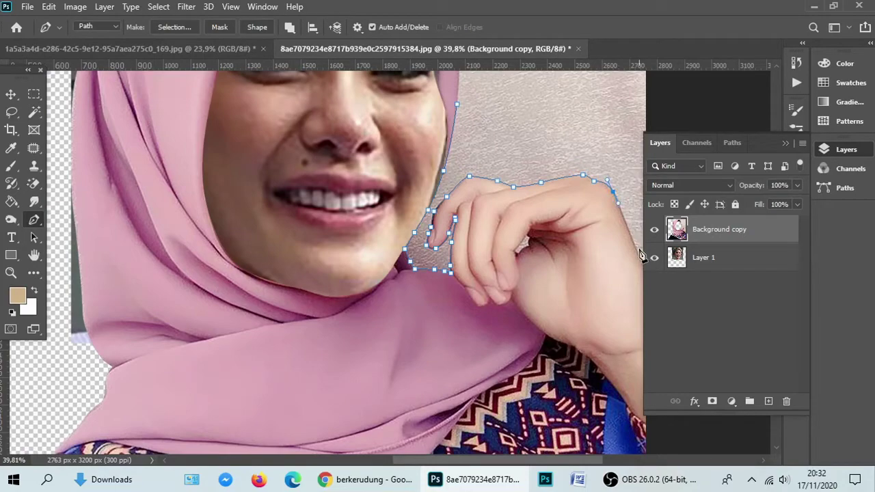
{"action": "scroll", "coordinate": [639, 251], "scroll_direction": "down", "scroll_amount": 2}
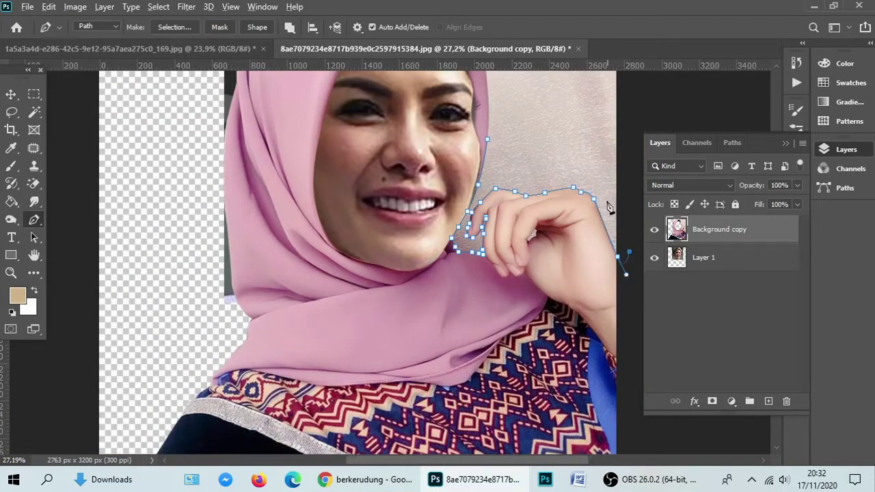
Route the path outside the canvas up the image's right side and across above its upper edge
{"action": "scroll", "coordinate": [633, 258], "scroll_direction": "down", "scroll_amount": 2}
{"action": "left_click", "coordinate": [595, 114]}
{"action": "scroll", "coordinate": [586, 112], "scroll_direction": "down", "scroll_amount": 2}
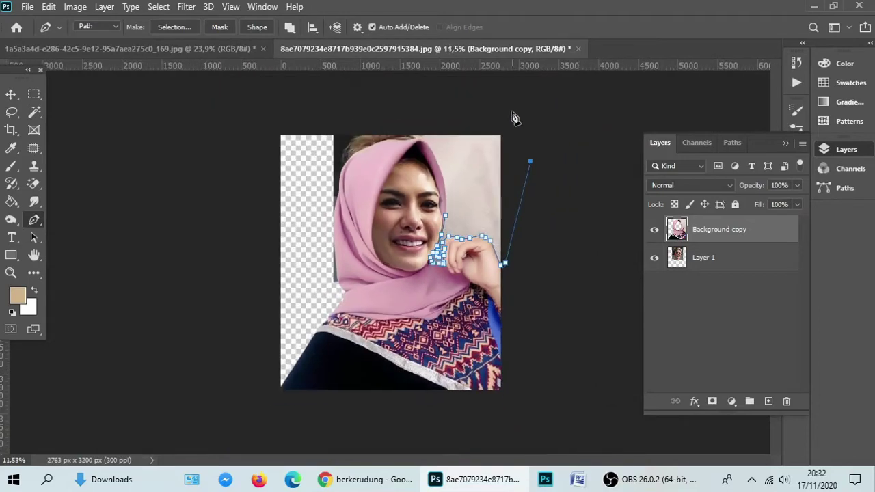
{"action": "left_click", "coordinate": [518, 113]}
{"action": "left_click", "coordinate": [418, 112]}
{"action": "scroll", "coordinate": [397, 103], "scroll_direction": "up", "scroll_amount": 2}
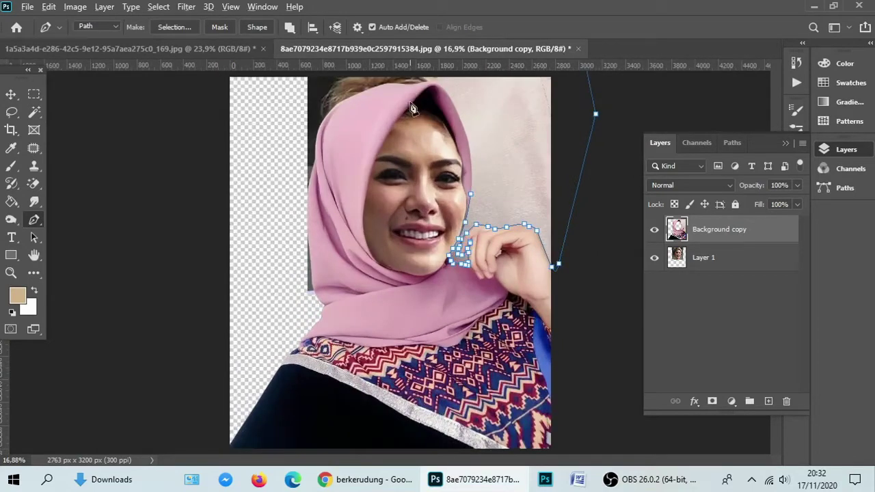
{"action": "scroll", "coordinate": [410, 103], "scroll_direction": "down", "scroll_amount": 2}
{"action": "left_click", "coordinate": [376, 107]}
Bring the path to the headscarf's peak and trace its right outer edge down to close at the starting anchor
{"action": "scroll", "coordinate": [434, 116], "scroll_direction": "up", "scroll_amount": 2}
{"action": "scroll", "coordinate": [423, 99], "scroll_direction": "up", "scroll_amount": 3}
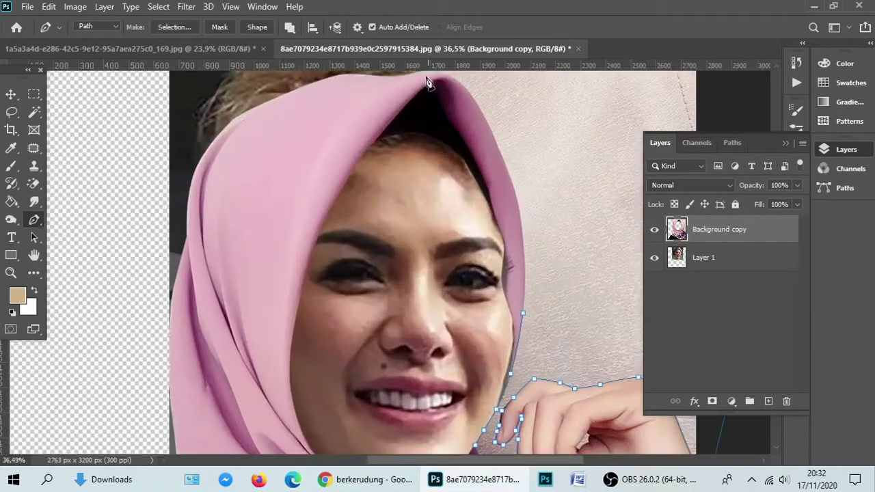
{"action": "scroll", "coordinate": [426, 92], "scroll_direction": "up", "scroll_amount": 2}
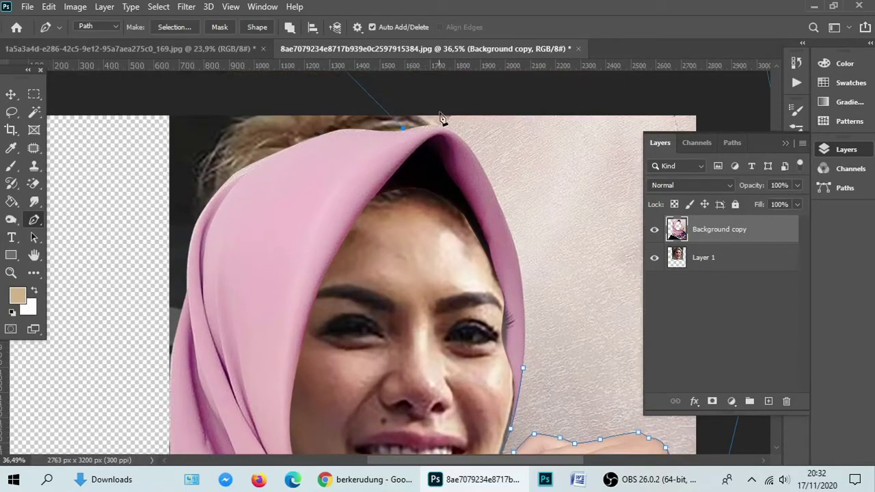
{"action": "left_click_drag", "start_coordinate": [453, 130], "coordinate": [469, 145]}
{"action": "left_click_drag", "start_coordinate": [497, 197], "coordinate": [504, 218]}
{"action": "scroll", "coordinate": [509, 229], "scroll_direction": "down", "scroll_amount": 2}
{"action": "left_click", "coordinate": [522, 240]}
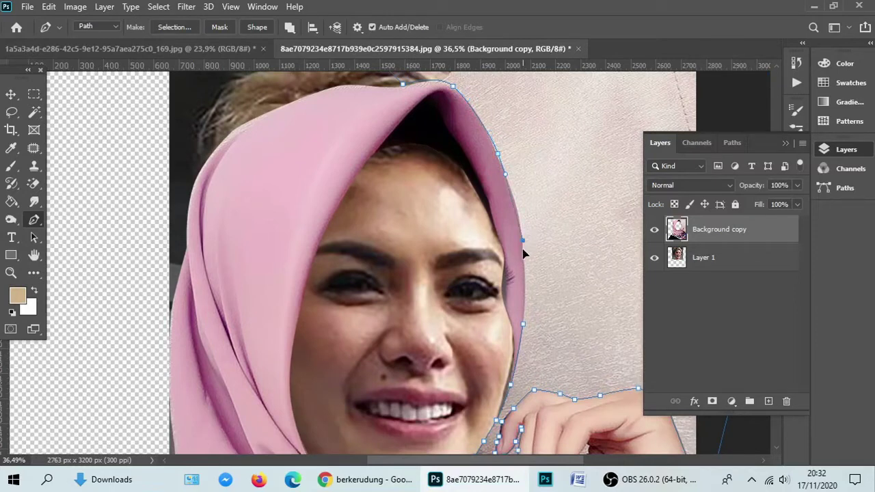
{"action": "left_click_drag", "start_coordinate": [523, 254], "coordinate": [524, 265]}
{"action": "left_click", "coordinate": [523, 326]}
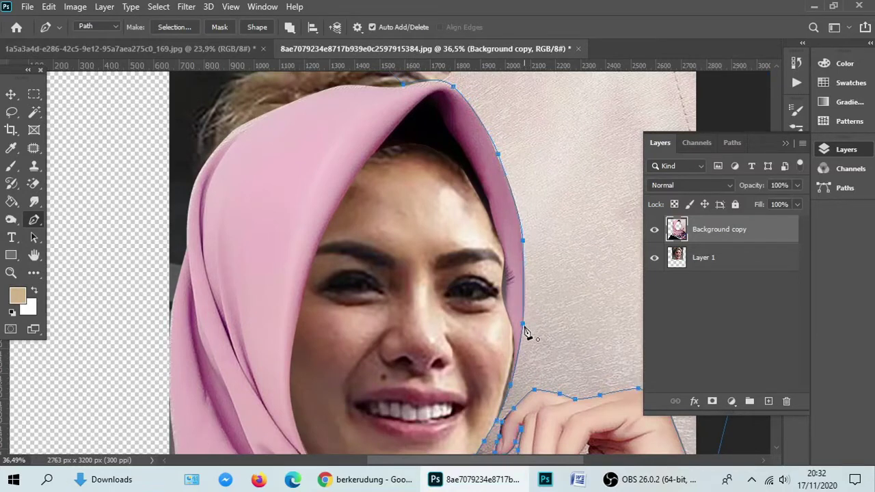
Convert the closed path to a selection, delete the wall right of the headscarf from the Background copy layer, and deselect
{"action": "key", "text": "Escape"}
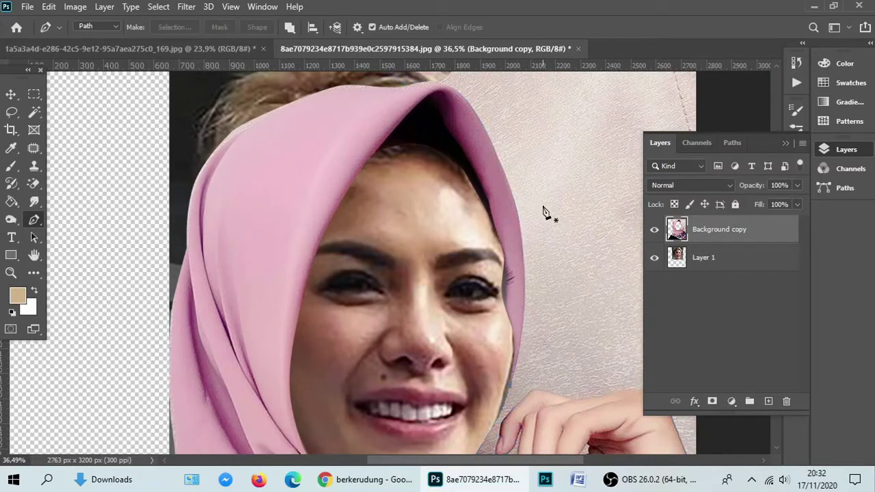
{"action": "key", "text": "ctrl+alt+z"}
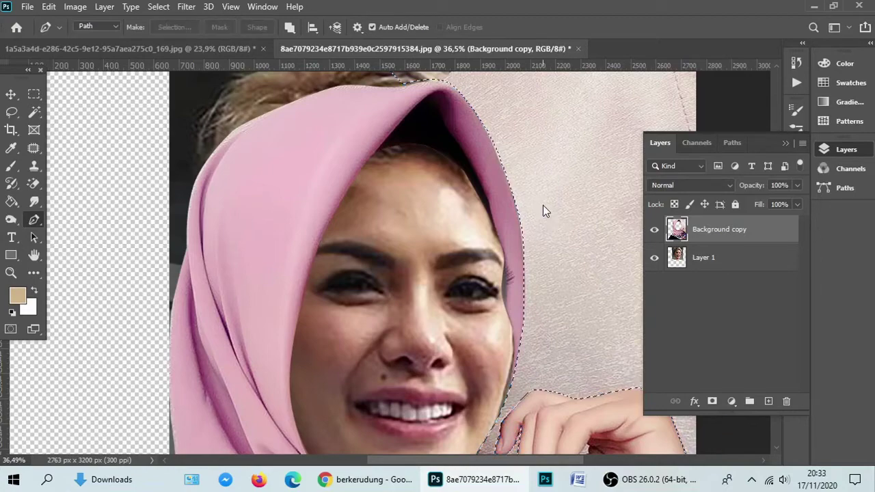
{"action": "key", "text": "ctrl+alt+z"}
{"action": "scroll", "coordinate": [546, 205], "scroll_direction": "down", "scroll_amount": 3}
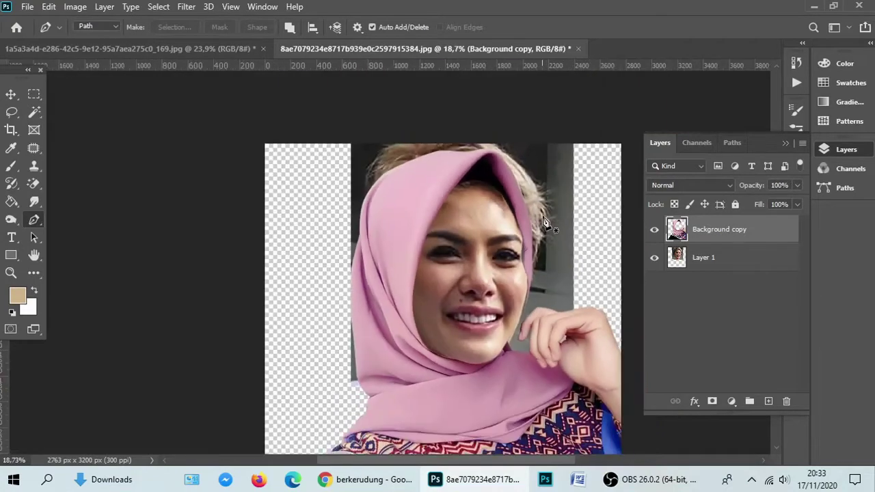
Erase the portrait's leftover hair and dark background around the headscarf and hand on Layer 1 with the Eraser tool
{"action": "right_click", "coordinate": [34, 183]}
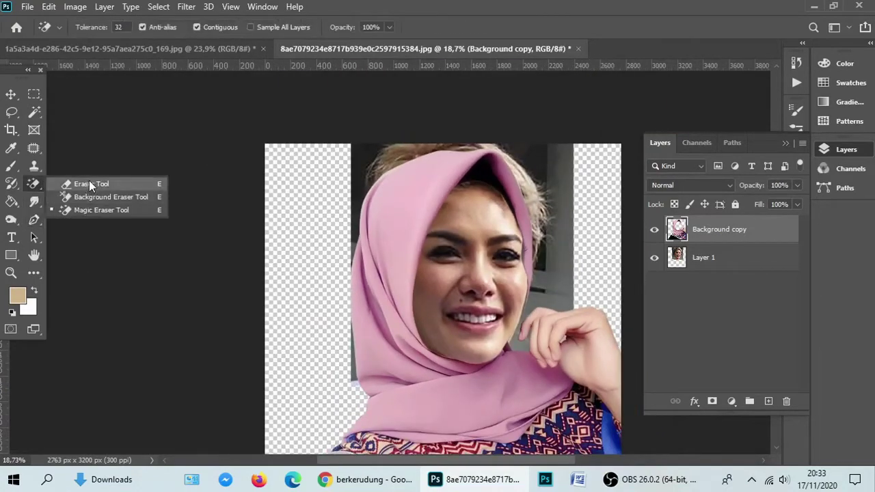
{"action": "left_click", "coordinate": [137, 182]}
{"action": "left_click", "coordinate": [702, 257]}
{"action": "mouse_move", "coordinate": [317, 195]}
{"action": "left_mouse_down"}
{"action": "mouse_move", "coordinate": [351, 209]}
{"action": "mouse_move", "coordinate": [415, 130]}
{"action": "mouse_move", "coordinate": [454, 110]}
{"action": "mouse_move", "coordinate": [356, 198]}
{"action": "mouse_move", "coordinate": [332, 371]}
{"action": "left_mouse_up"}
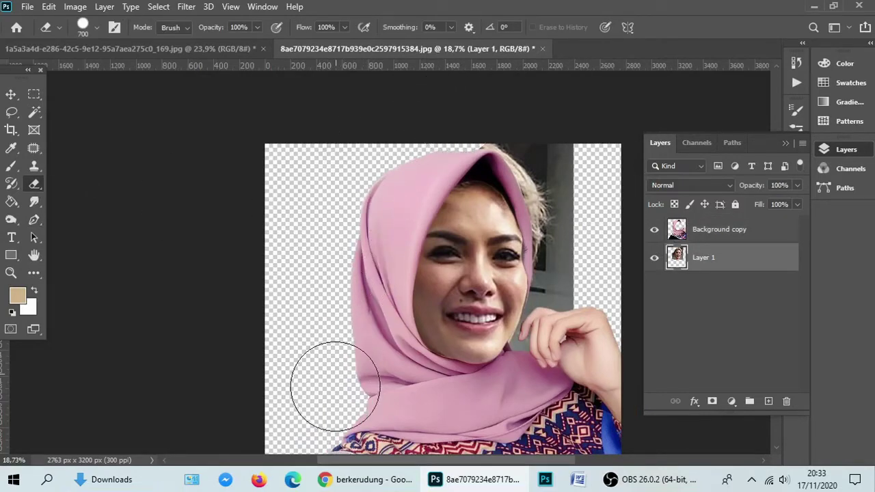
{"action": "mouse_move", "coordinate": [569, 243]}
{"action": "left_mouse_down"}
{"action": "mouse_move", "coordinate": [557, 205]}
{"action": "mouse_move", "coordinate": [571, 176]}
{"action": "mouse_move", "coordinate": [528, 146]}
{"action": "left_mouse_up"}
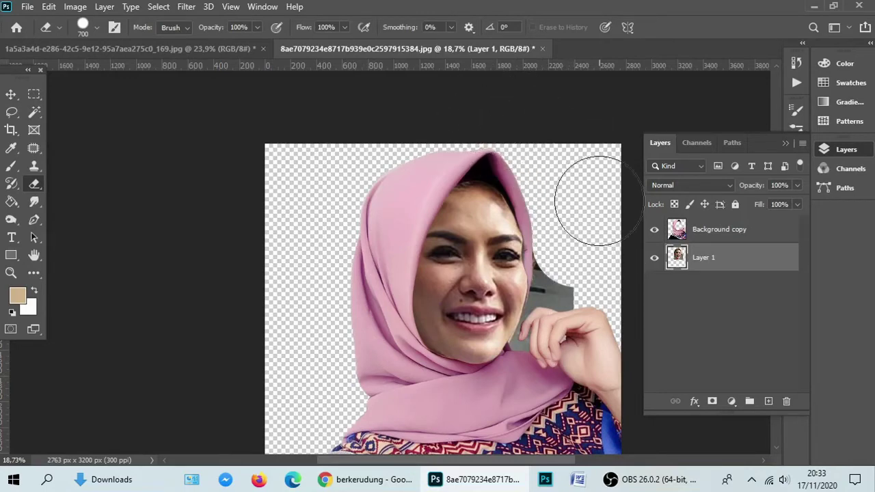
{"action": "mouse_move", "coordinate": [575, 261]}
{"action": "left_mouse_down"}
{"action": "mouse_move", "coordinate": [567, 258]}
{"action": "mouse_move", "coordinate": [558, 270]}
{"action": "mouse_move", "coordinate": [571, 303]}
{"action": "mouse_move", "coordinate": [559, 337]}
{"action": "mouse_move", "coordinate": [524, 344]}
{"action": "mouse_move", "coordinate": [570, 335]}
{"action": "mouse_move", "coordinate": [556, 369]}
{"action": "mouse_move", "coordinate": [551, 358]}
{"action": "mouse_move", "coordinate": [541, 375]}
{"action": "left_mouse_up"}
{"action": "scroll", "coordinate": [571, 337], "scroll_direction": "up", "scroll_amount": 2}
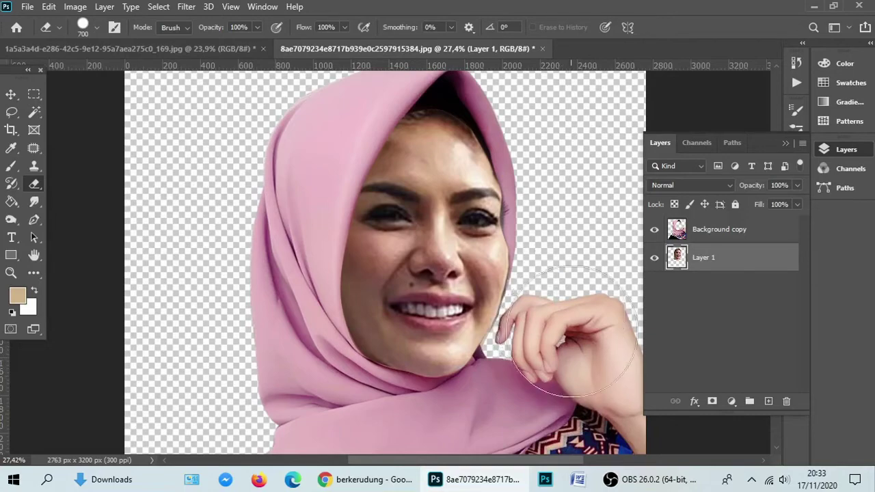
{"action": "scroll", "coordinate": [564, 307], "scroll_direction": "down", "scroll_amount": 3}
{"action": "scroll", "coordinate": [451, 152], "scroll_direction": "up", "scroll_amount": 1}
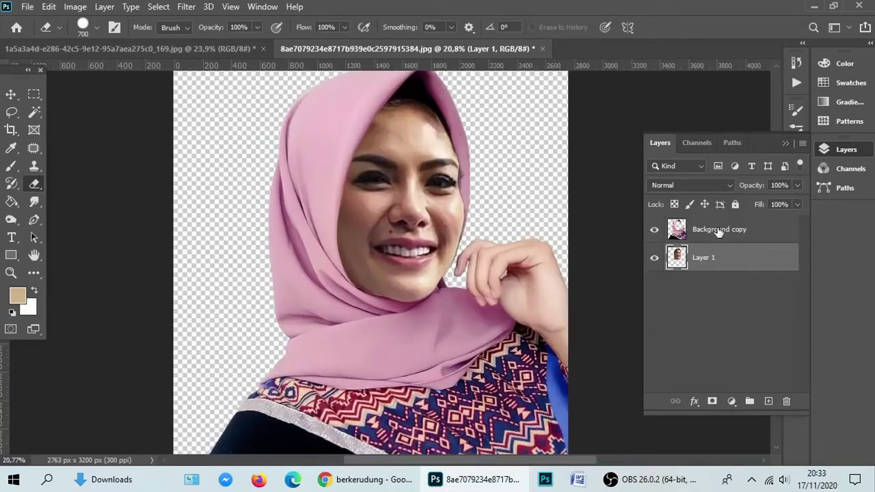
Load the outline of Layer 1's face content as a selection
{"action": "left_click", "coordinate": [718, 233]}
{"action": "left_click", "coordinate": [711, 258]}
{"action": "left_click", "coordinate": [677, 257], "text": "ctrl"}
{"action": "scroll", "coordinate": [410, 140], "scroll_direction": "up", "scroll_amount": 2}
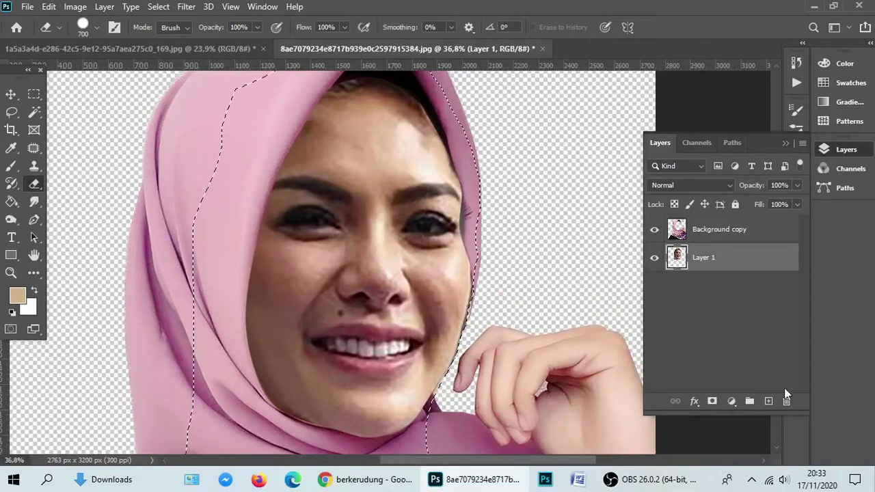
Add a new layer clipped to Layer 1 and fill the selected face area with the tan foreground color
{"action": "left_click", "coordinate": [767, 402]}
{"action": "right_click", "coordinate": [717, 260]}
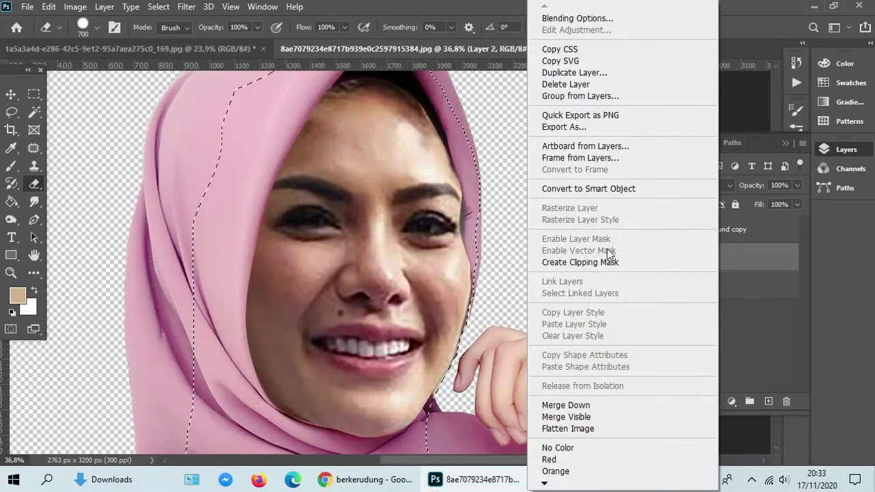
{"action": "left_click", "coordinate": [586, 262]}
{"action": "scroll", "coordinate": [502, 234], "scroll_direction": "down", "scroll_amount": 1}
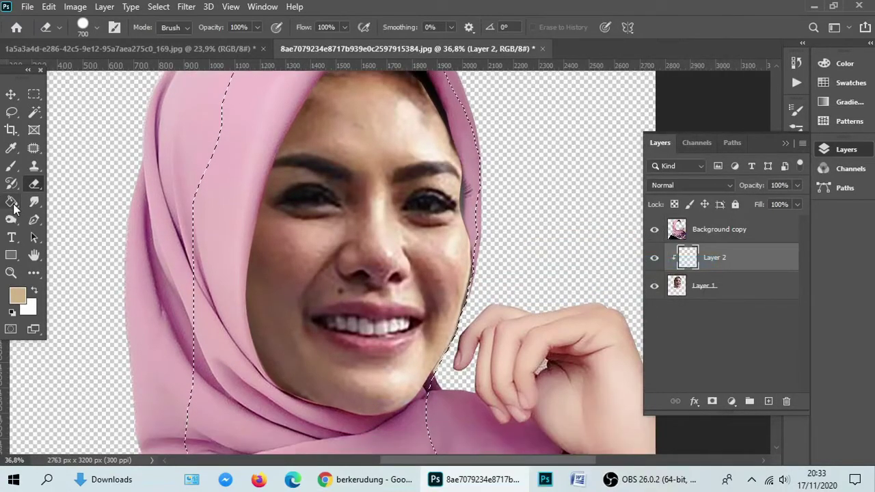
{"action": "left_click", "coordinate": [11, 201]}
{"action": "left_click", "coordinate": [399, 296]}
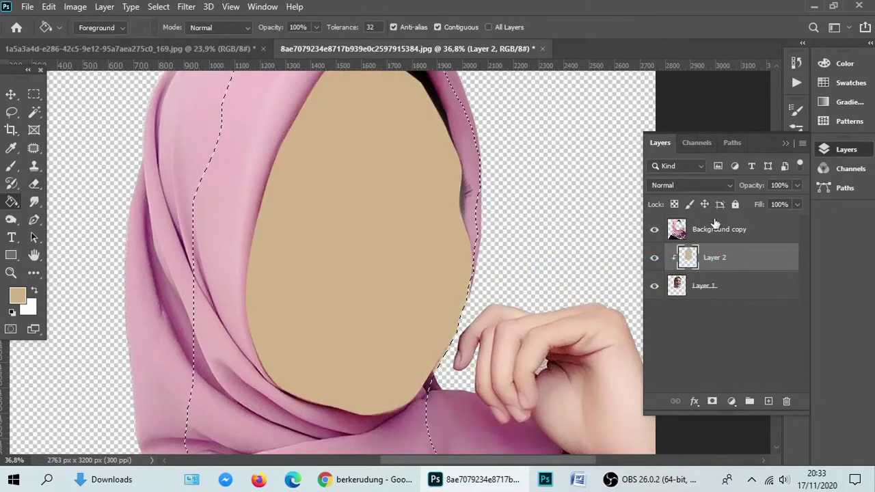
Try the Color blend mode on the tan fill layer, and undo it together with the fill and the clipped layer
{"action": "left_click", "coordinate": [689, 185]}
{"action": "left_click", "coordinate": [674, 436]}
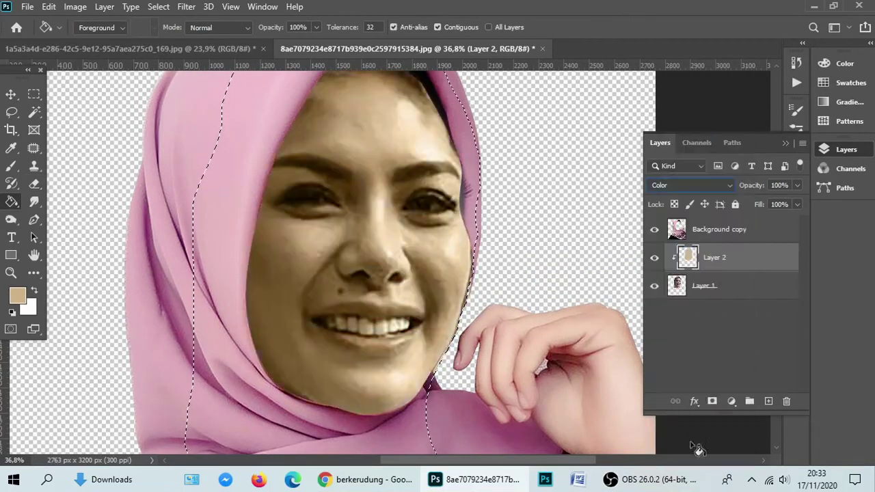
{"action": "key", "text": "ctrl+z"}
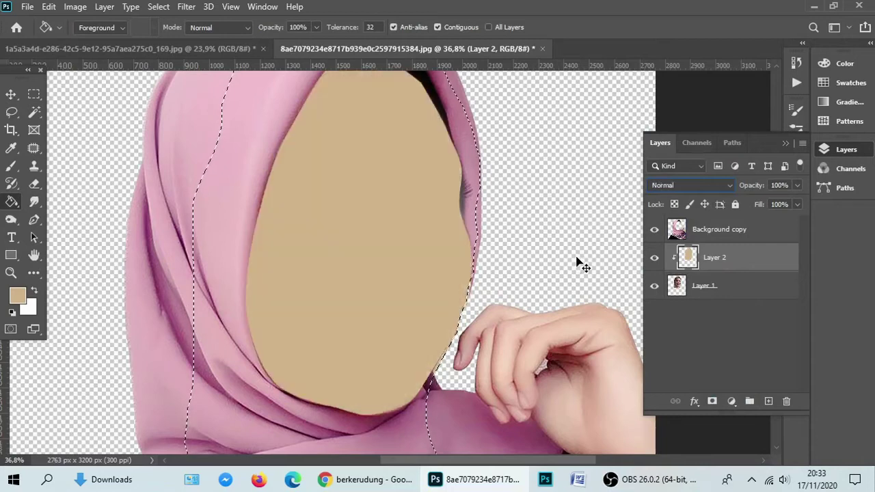
{"action": "key", "text": "ctrl+z"}
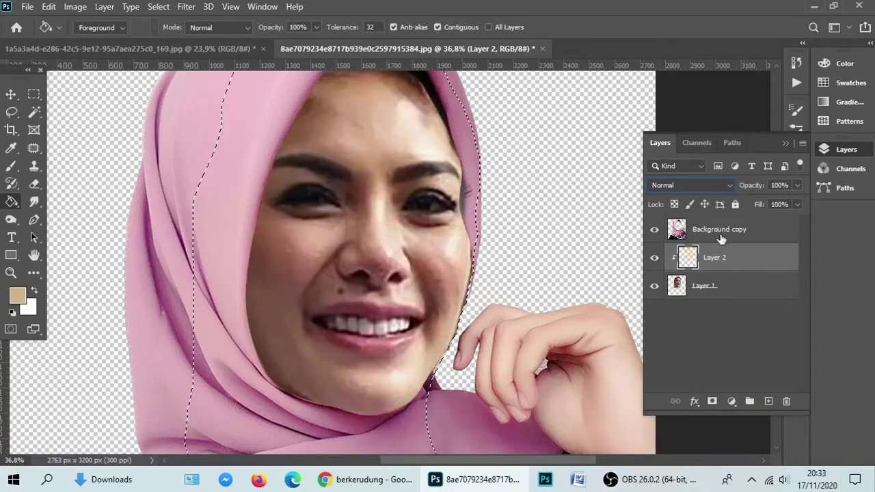
{"action": "key", "text": "ctrl+z"}
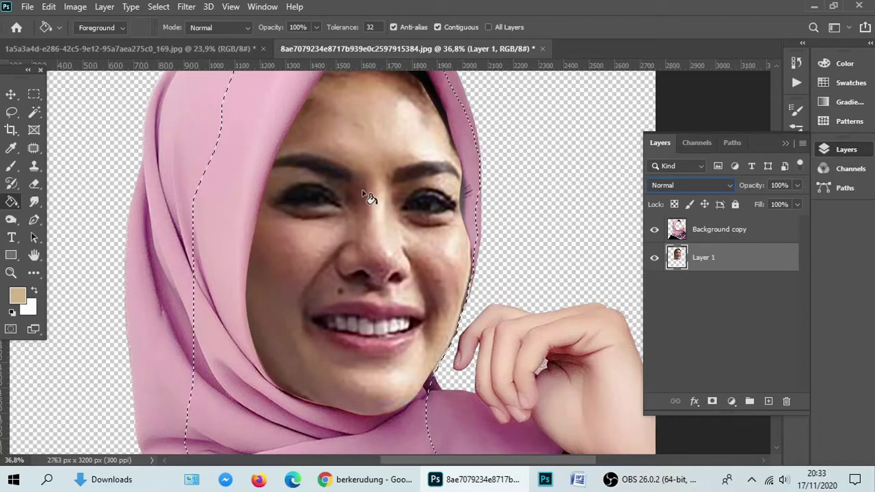
Add an empty layer above Layer 1, choose the Smudge tool, and merge the empty layer down into Layer 1
{"action": "left_click", "coordinate": [767, 402]}
{"action": "scroll", "coordinate": [197, 207], "scroll_direction": "up", "scroll_amount": 1}
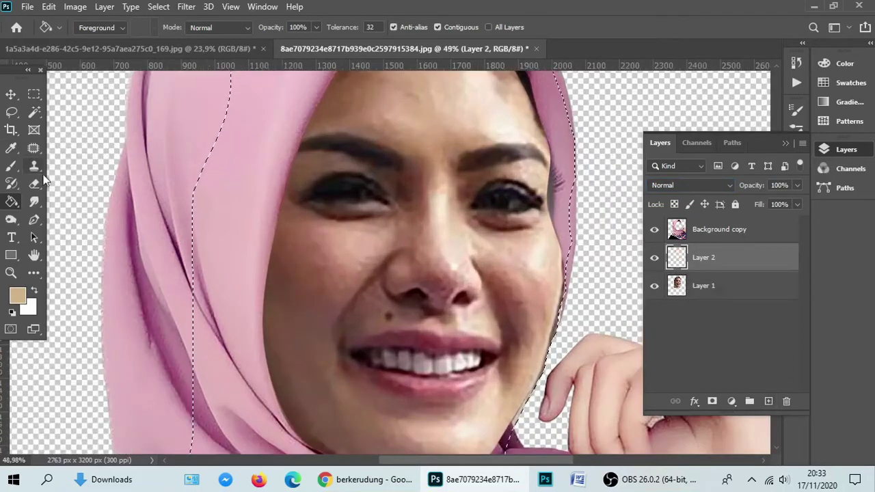
{"action": "left_click", "coordinate": [35, 201]}
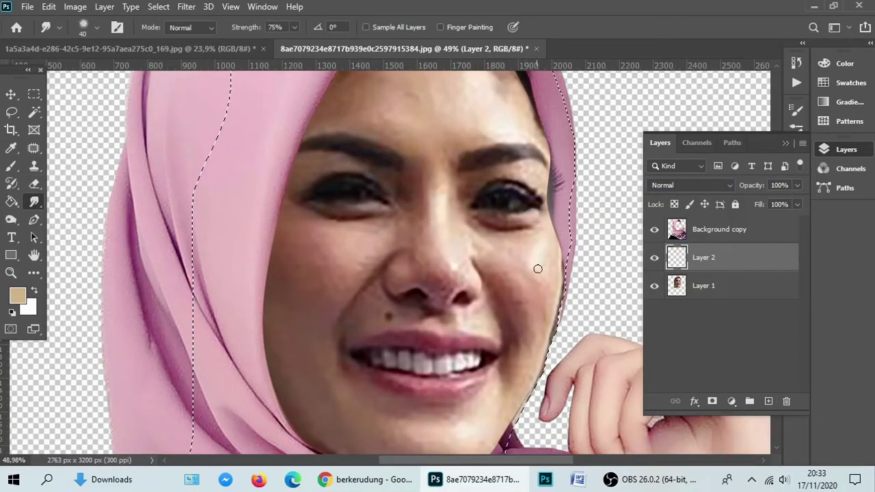
{"action": "key", "text": "ctrl+e"}
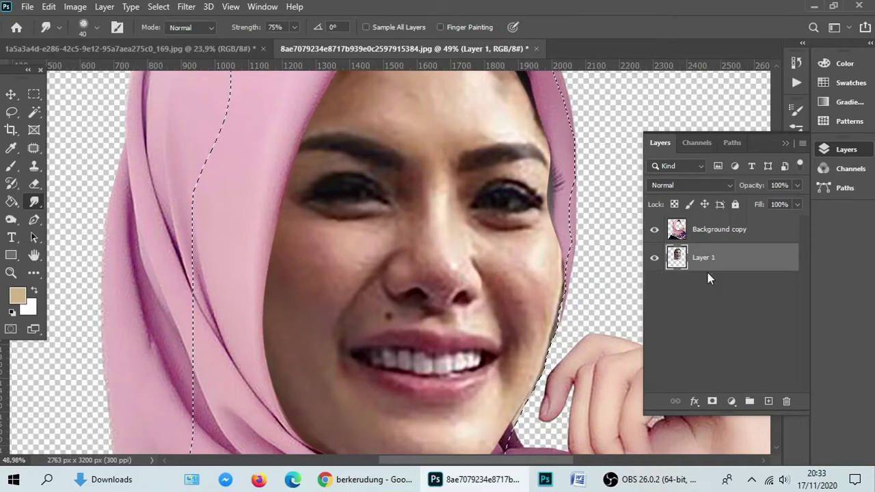
Smudge the face's cheek, jaw and chin on Layer 1 with 10% strength and a 150 px brush
{"action": "scroll", "coordinate": [547, 259], "scroll_direction": "up", "scroll_amount": 2}
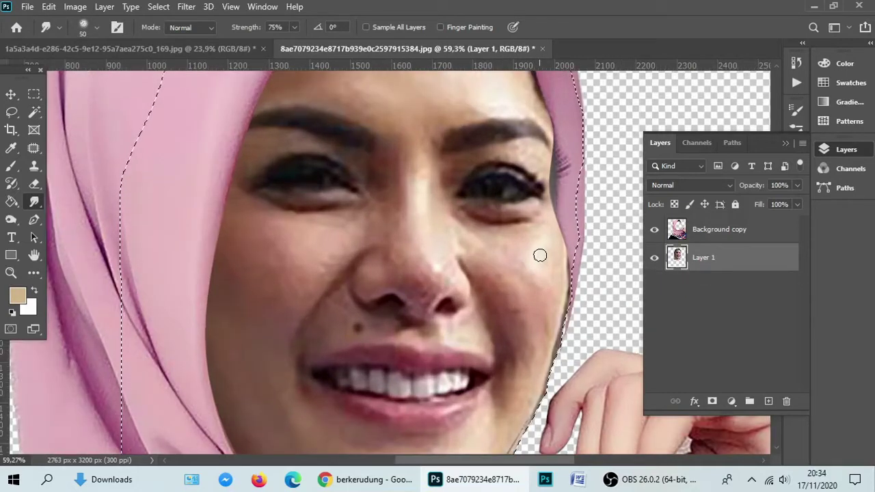
{"action": "left_click", "coordinate": [294, 28]}
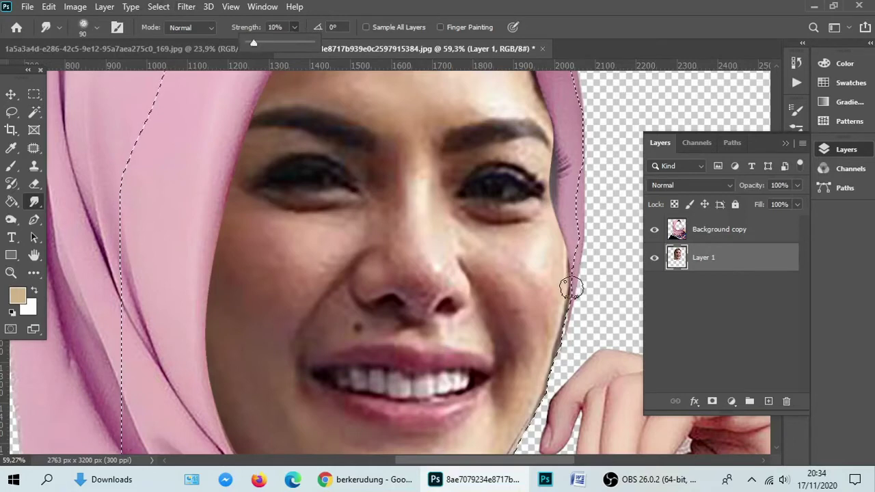
{"action": "key", "text": "bracketright"}
{"action": "key", "text": "bracketright"}
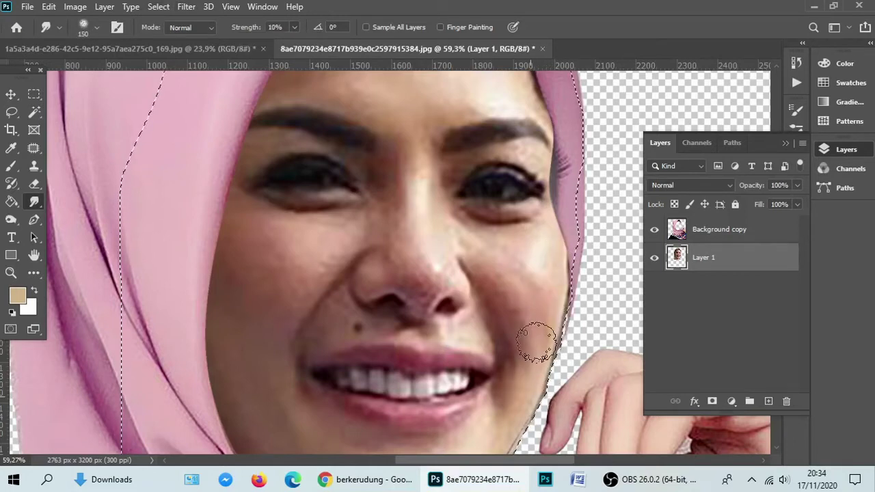
{"action": "scroll", "coordinate": [523, 407], "scroll_direction": "down", "scroll_amount": 2}
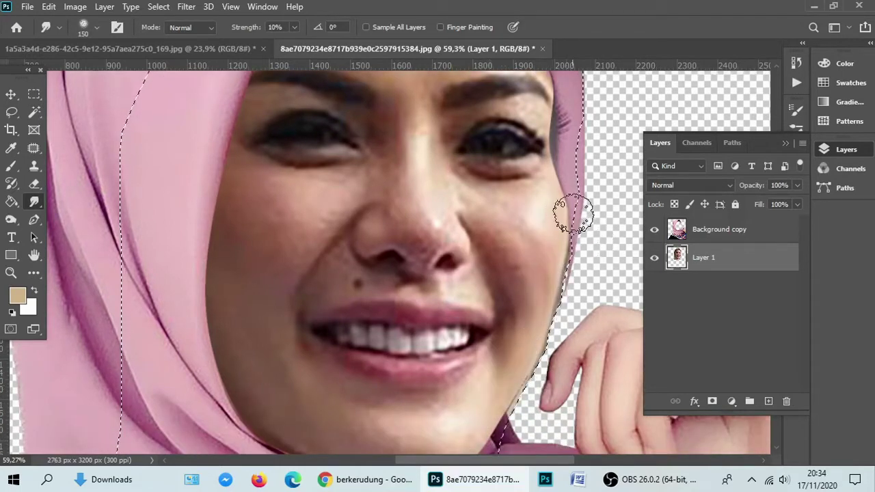
{"action": "scroll", "coordinate": [478, 388], "scroll_direction": "down", "scroll_amount": 2}
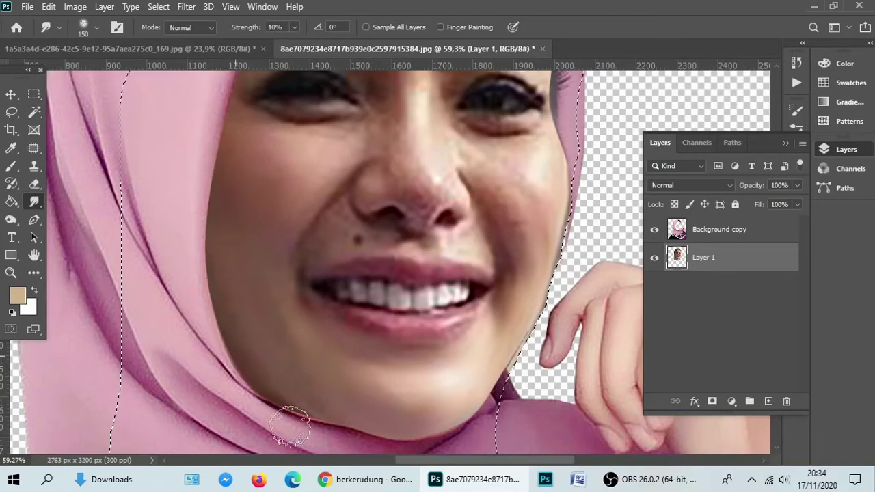
Smooth the forehead and hairline on Layer 1 with the Smudge tool at a 200 px brush size
{"action": "scroll", "coordinate": [356, 326], "scroll_direction": "up", "scroll_amount": 5}
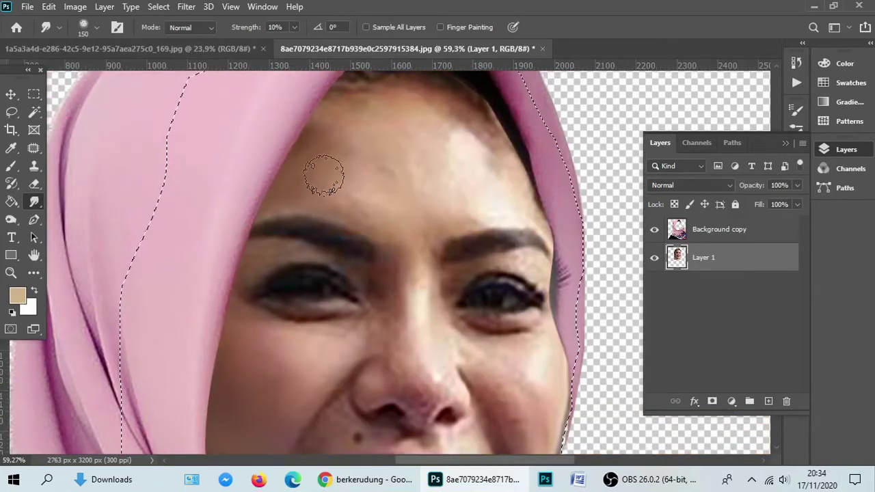
{"action": "key", "text": "]"}
{"action": "scroll", "coordinate": [469, 120], "scroll_direction": "up", "scroll_amount": 1}
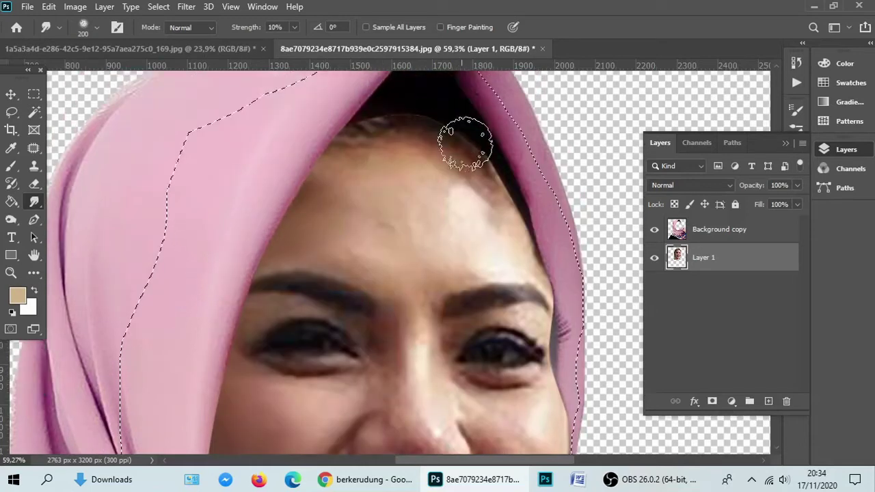
{"action": "mouse_move", "coordinate": [480, 179]}
{"action": "left_mouse_down"}
{"action": "mouse_move", "coordinate": [493, 210]}
{"action": "mouse_move", "coordinate": [503, 186]}
{"action": "mouse_move", "coordinate": [526, 218]}
{"action": "mouse_move", "coordinate": [530, 255]}
{"action": "left_mouse_up"}
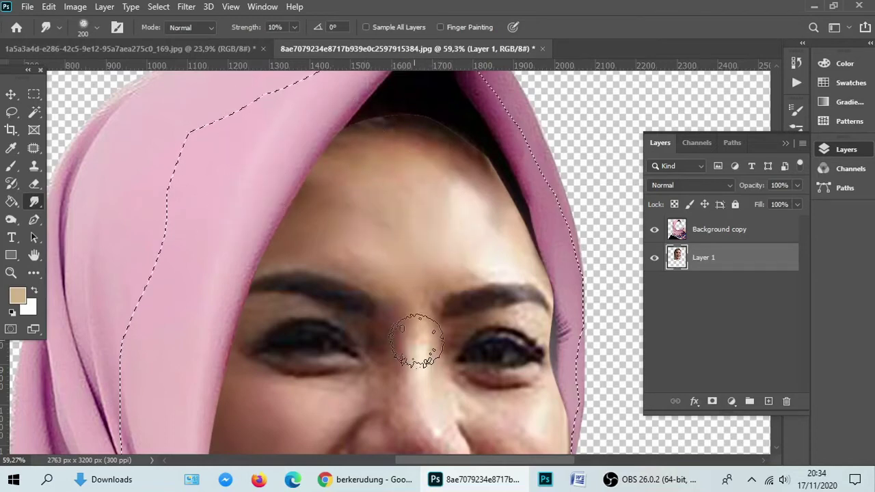
Smudge the skin of both cheeks and along the nose with the 200 px brush
{"action": "scroll", "coordinate": [498, 371], "scroll_direction": "down", "scroll_amount": 2}
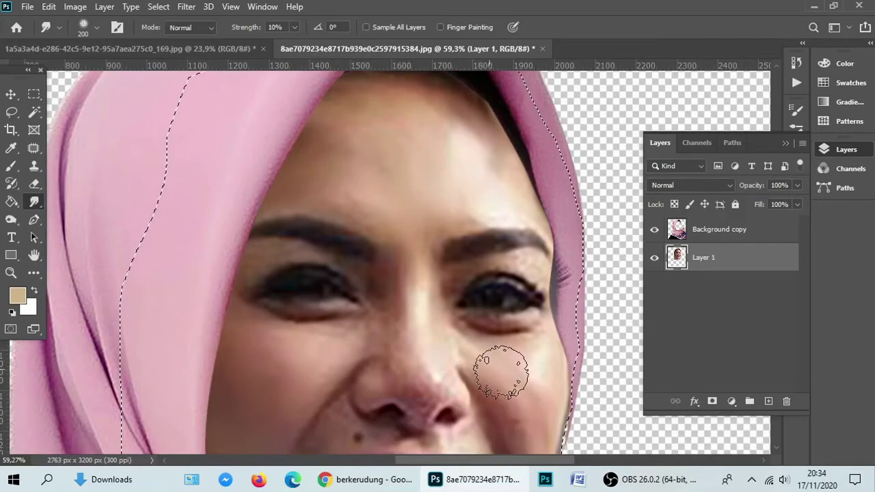
{"action": "scroll", "coordinate": [515, 373], "scroll_direction": "down", "scroll_amount": 3}
{"action": "scroll", "coordinate": [514, 373], "scroll_direction": "down", "scroll_amount": 4}
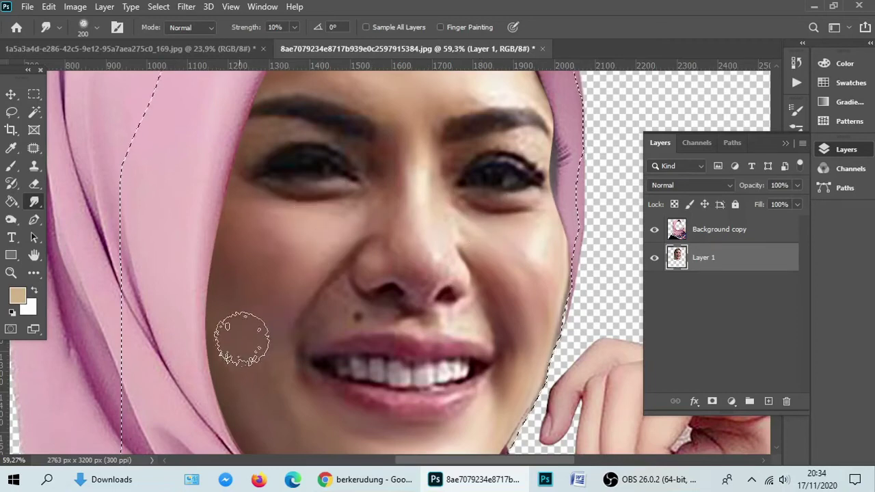
{"action": "scroll", "coordinate": [226, 349], "scroll_direction": "down", "scroll_amount": 3}
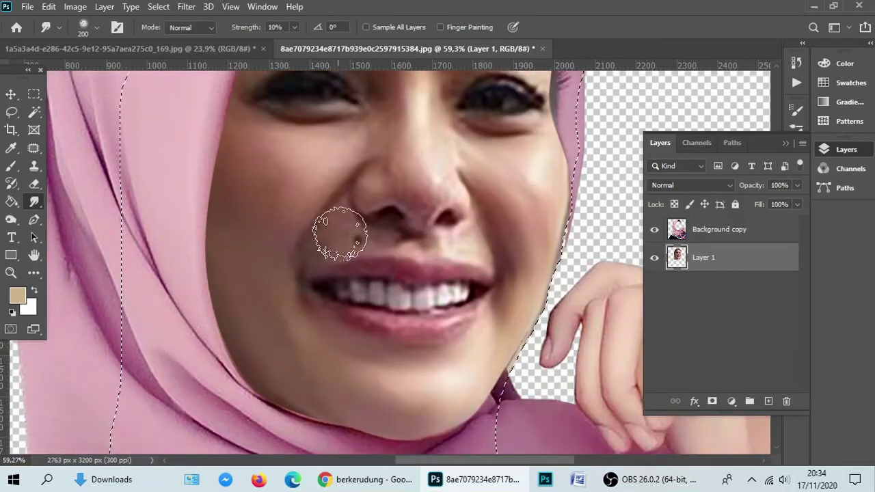
Reduce the Smudge brush to 125 px and smooth the skin around the nose, mouth and eyes
{"action": "key", "text": "bracketleft"}
{"action": "key", "text": "bracketleft"}
{"action": "key", "text": "bracketleft"}
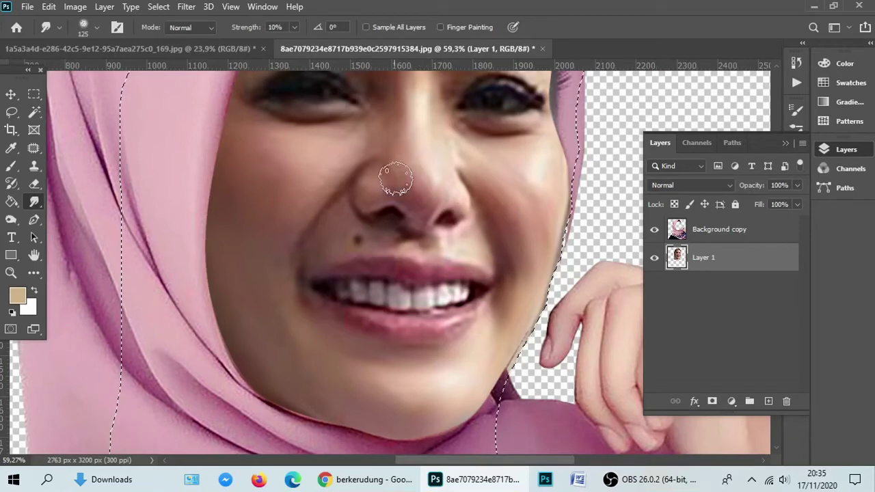
{"action": "scroll", "coordinate": [398, 151], "scroll_direction": "up", "scroll_amount": 2}
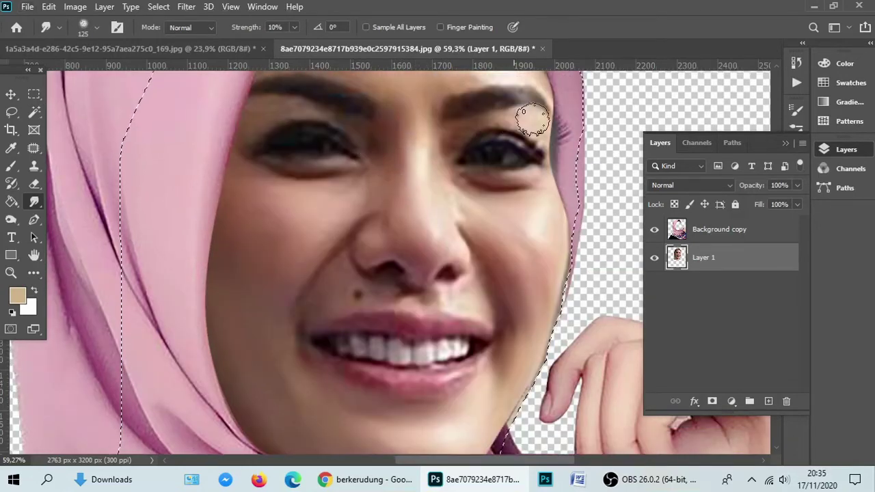
{"action": "scroll", "coordinate": [472, 116], "scroll_direction": "up", "scroll_amount": 1}
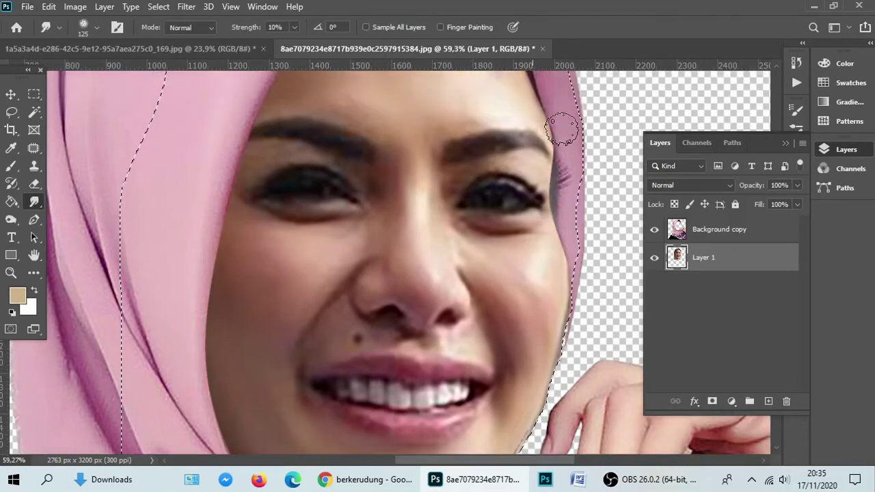
{"action": "scroll", "coordinate": [537, 140], "scroll_direction": "down", "scroll_amount": 1}
{"action": "scroll", "coordinate": [516, 126], "scroll_direction": "up", "scroll_amount": 1}
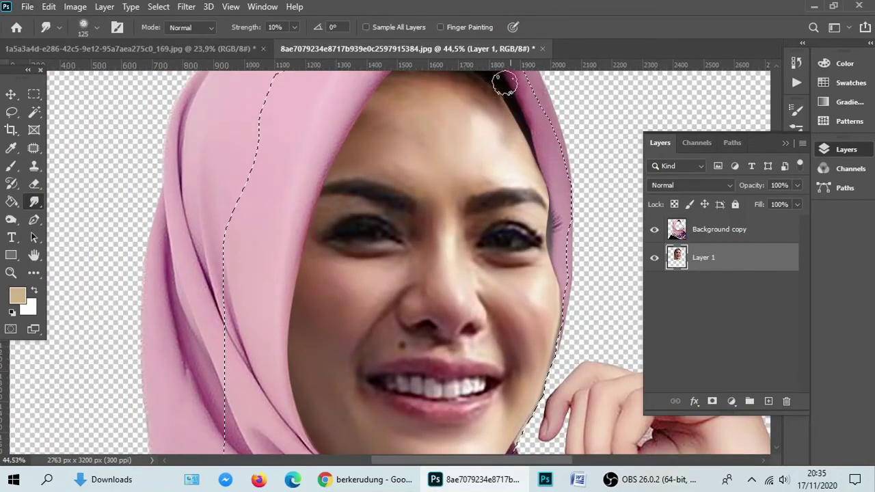
Clear the face selection and check the whole composite
{"action": "scroll", "coordinate": [505, 83], "scroll_direction": "down", "scroll_amount": 5}
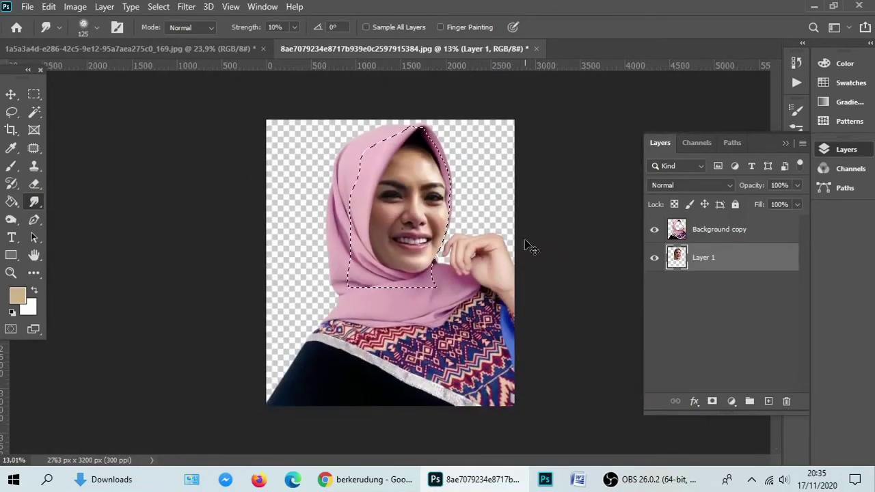
{"action": "scroll", "coordinate": [519, 236], "scroll_direction": "up", "scroll_amount": 3}
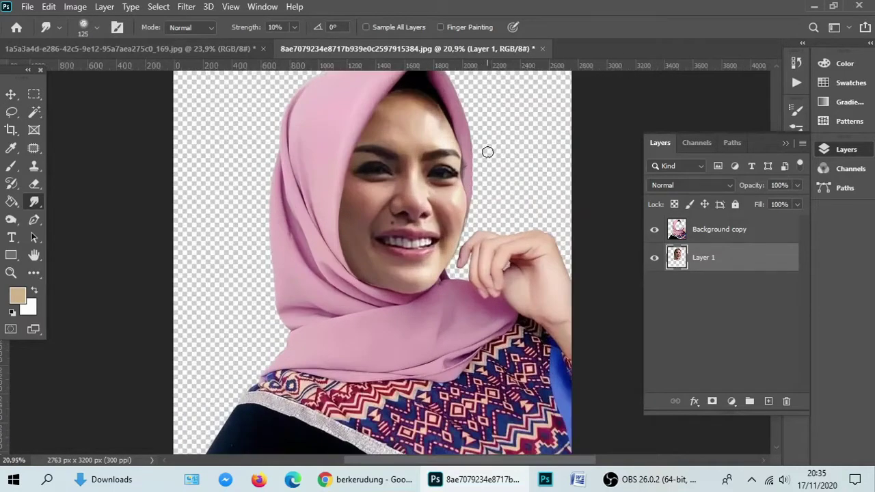
{"action": "scroll", "coordinate": [488, 151], "scroll_direction": "down", "scroll_amount": 1}
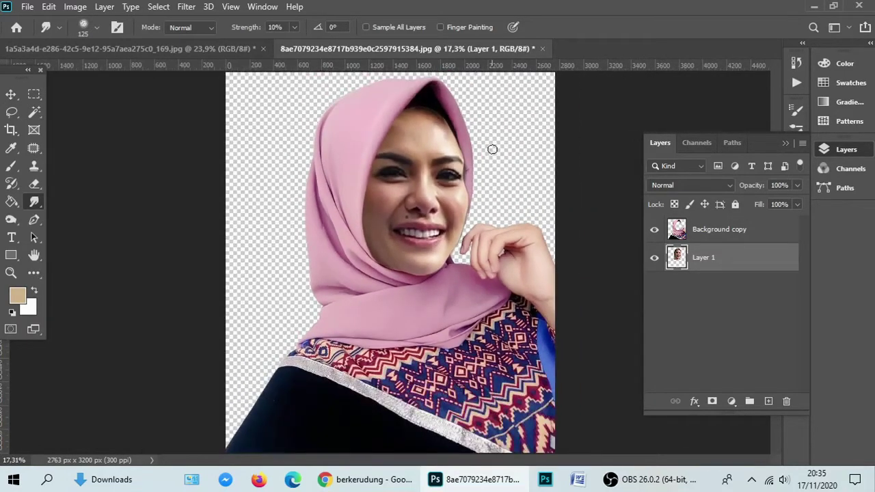
{"action": "scroll", "coordinate": [492, 177], "scroll_direction": "down", "scroll_amount": 1}
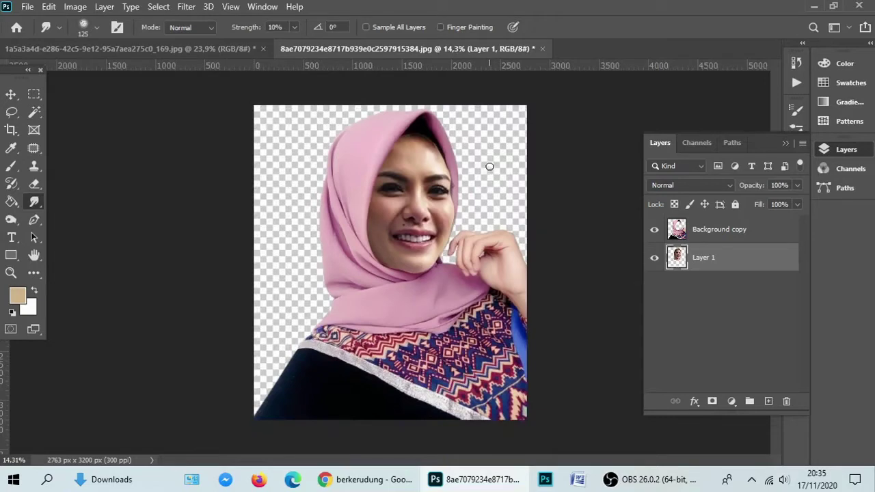
Switch to Chrome and run a Google image search for "awan"
{"action": "left_click", "coordinate": [381, 482]}
{"action": "left_click", "coordinate": [499, 39]}
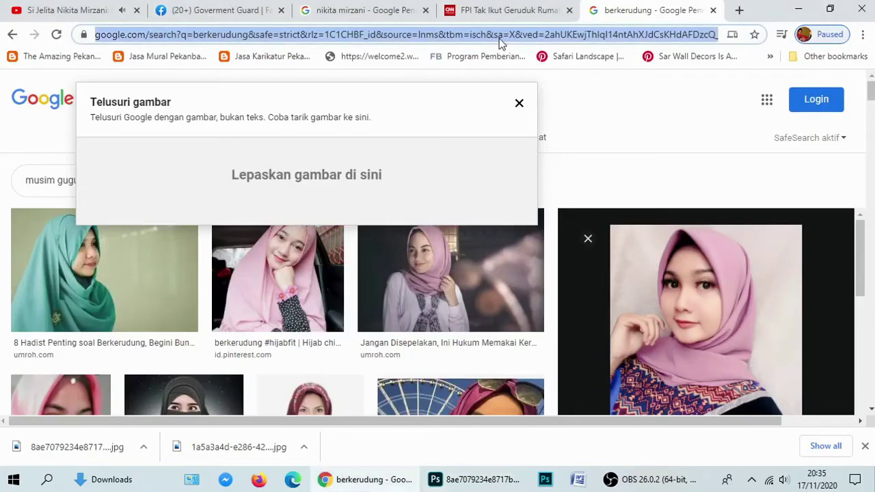
{"action": "type", "text": "awan"}
{"action": "key", "text": "Return"}
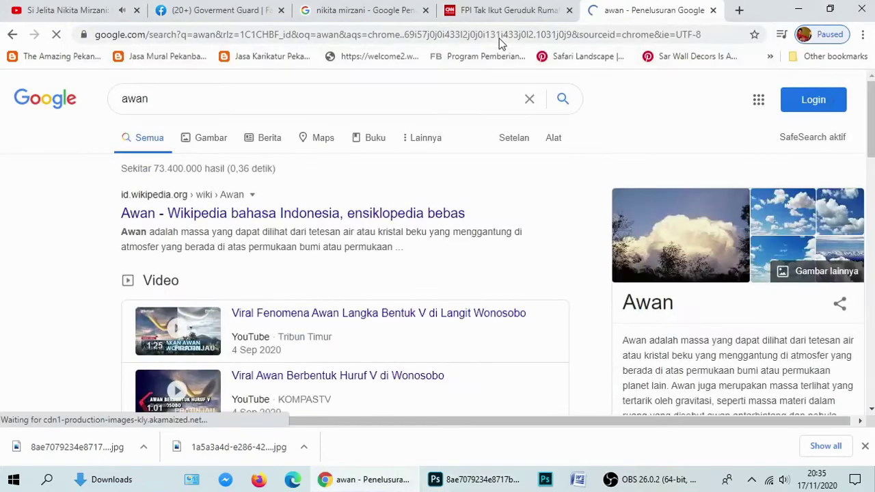
{"action": "left_click", "coordinate": [229, 140]}
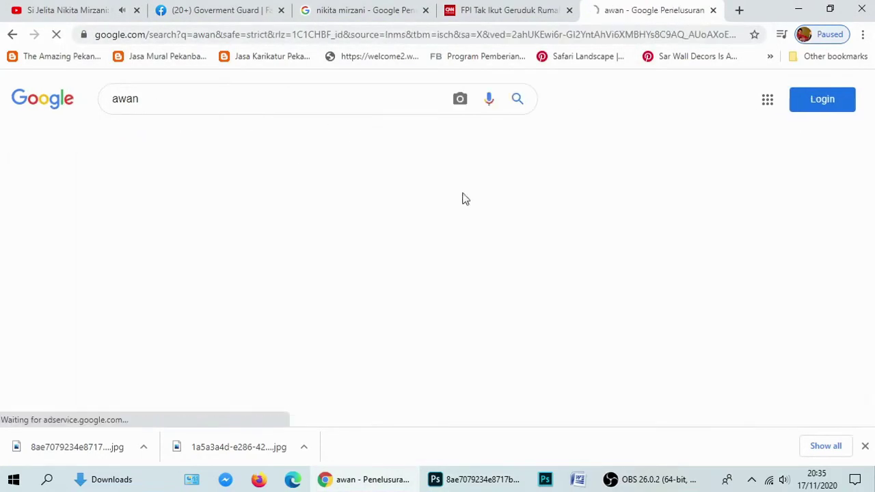
Look through the cloud image results and preview the Okezone picture of sunlit clouds
{"action": "scroll", "coordinate": [375, 257], "scroll_direction": "down", "scroll_amount": 5}
{"action": "scroll", "coordinate": [503, 252], "scroll_direction": "up", "scroll_amount": 4}
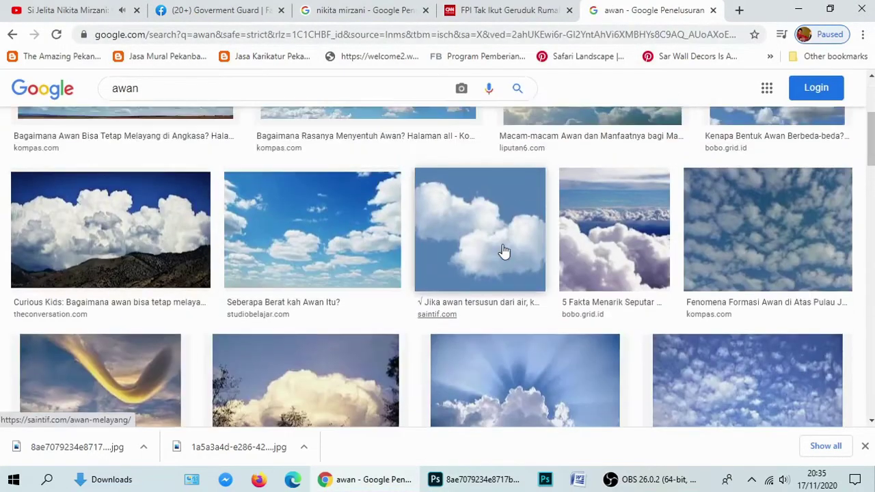
{"action": "scroll", "coordinate": [502, 252], "scroll_direction": "down", "scroll_amount": 6}
{"action": "scroll", "coordinate": [503, 252], "scroll_direction": "down", "scroll_amount": 3}
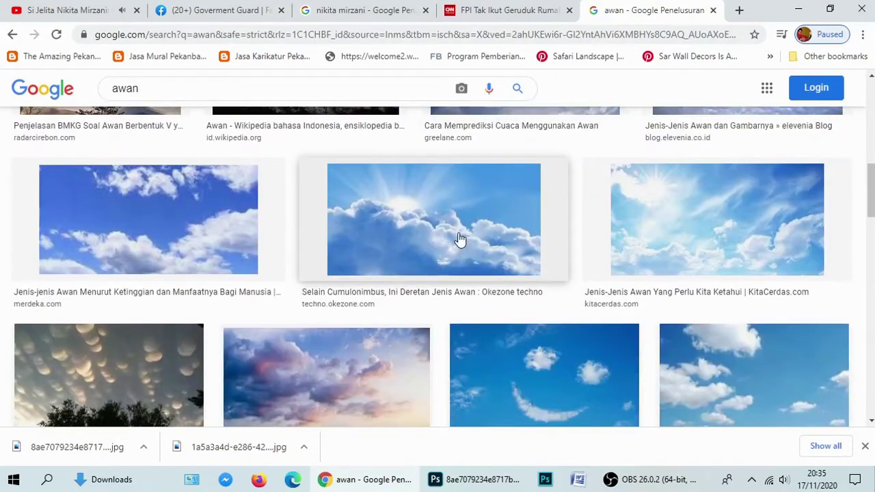
{"action": "left_click", "coordinate": [456, 236]}
{"action": "scroll", "coordinate": [238, 227], "scroll_direction": "up", "scroll_amount": 2}
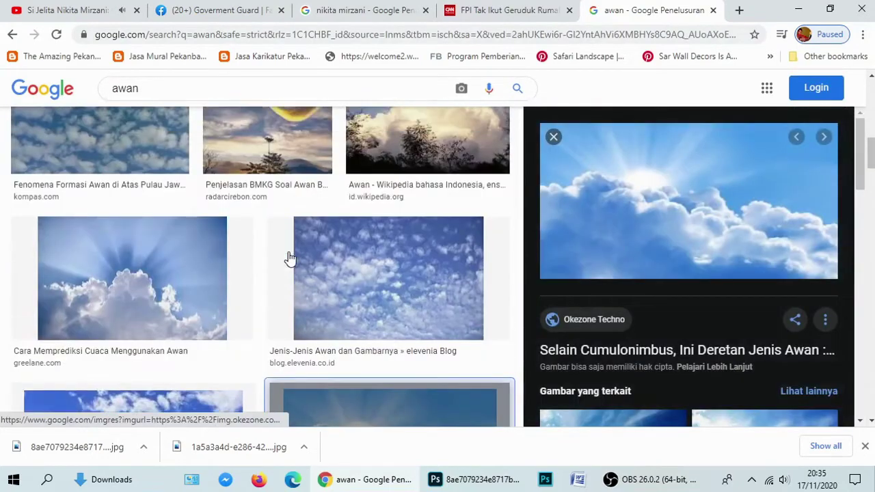
{"action": "key", "text": "Escape"}
{"action": "scroll", "coordinate": [725, 284], "scroll_direction": "up", "scroll_amount": 3}
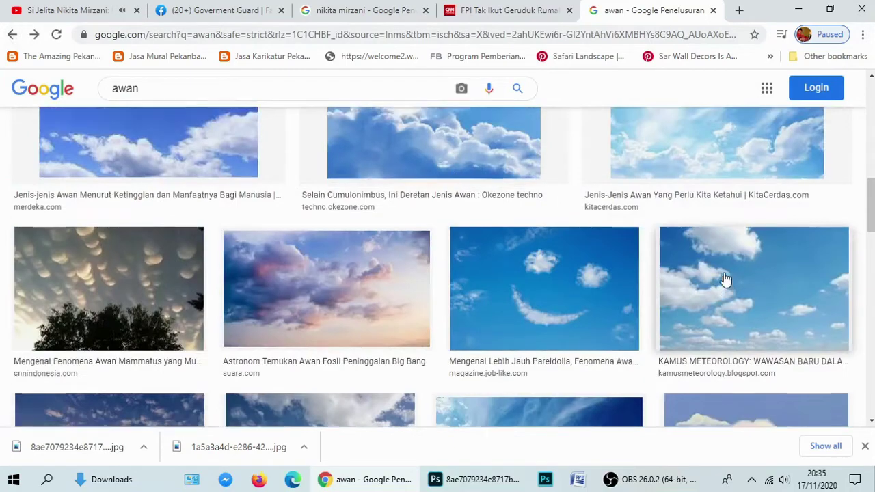
Open the KitaCerdas blue sky image in its own tab and save it to Downloads as the JPEG "unnamed (4)"
{"action": "left_click", "coordinate": [725, 294]}
{"action": "right_click", "coordinate": [693, 196]}
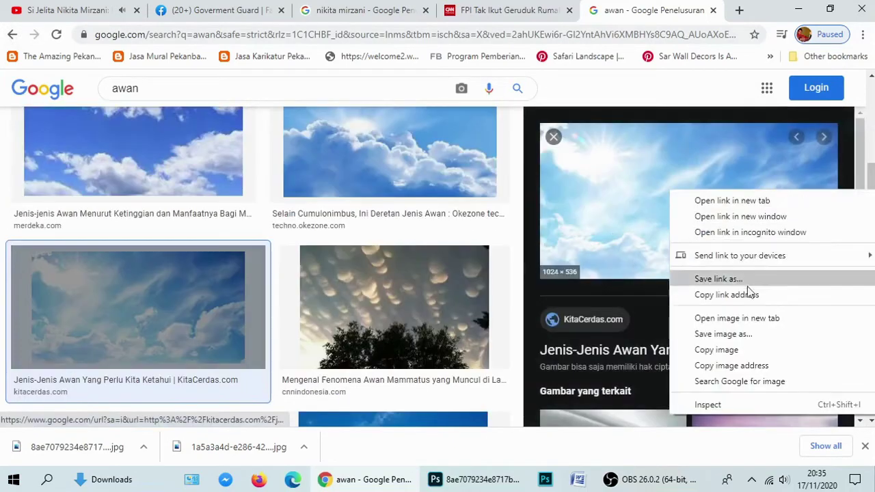
{"action": "left_click", "coordinate": [758, 318]}
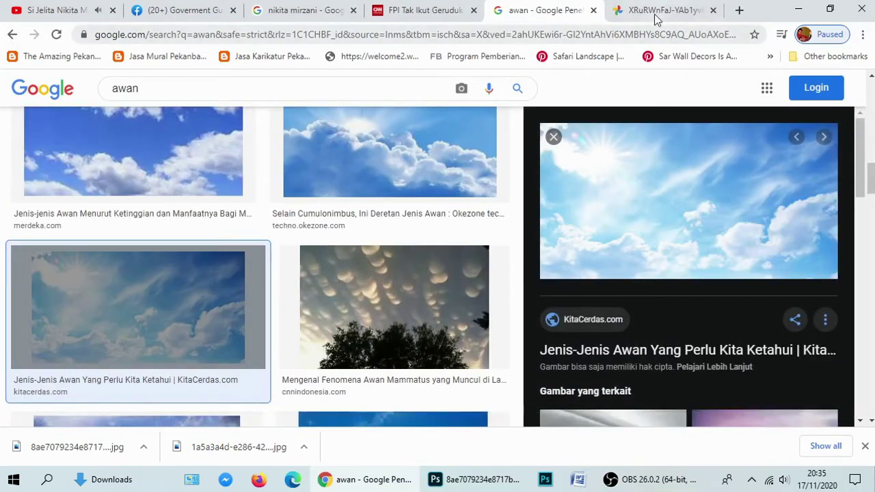
{"action": "left_click", "coordinate": [654, 14]}
{"action": "right_click", "coordinate": [501, 225]}
{"action": "left_click", "coordinate": [548, 249]}
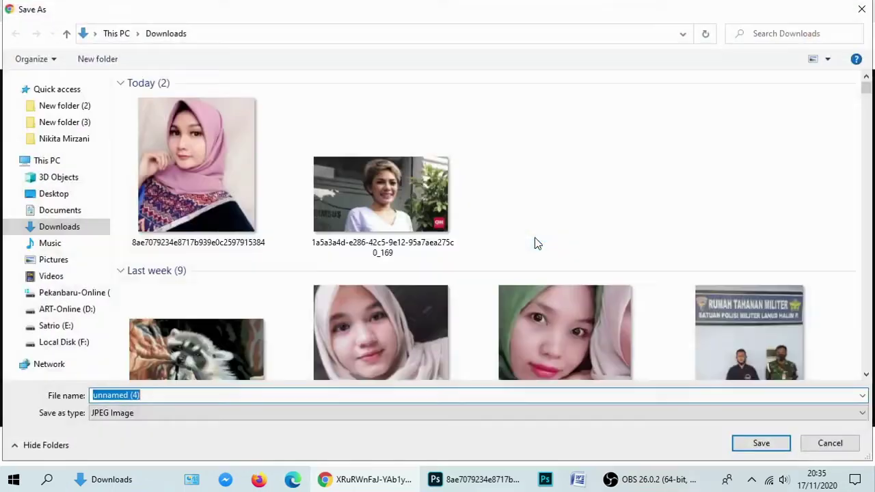
{"action": "left_click", "coordinate": [759, 444]}
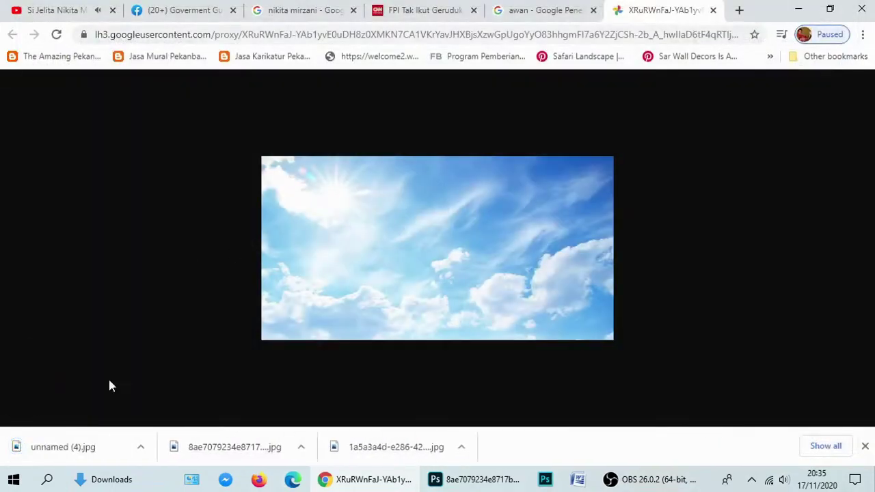
Place the "unnamed (4)" sky image from the Downloads folder into the Photoshop composite and move its layer below Layer 1
{"action": "left_click", "coordinate": [113, 480]}
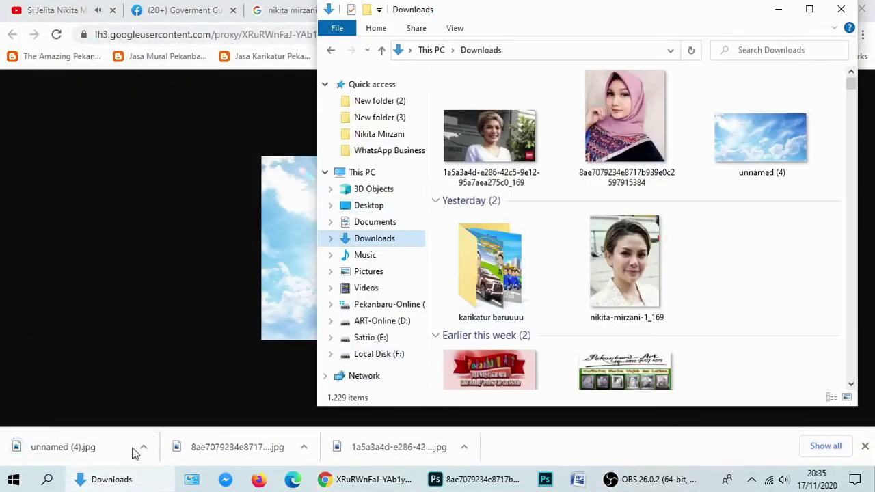
{"action": "left_click_drag", "start_coordinate": [753, 153], "coordinate": [553, 298]}
{"action": "left_click_drag", "start_coordinate": [492, 201], "coordinate": [482, 190]}
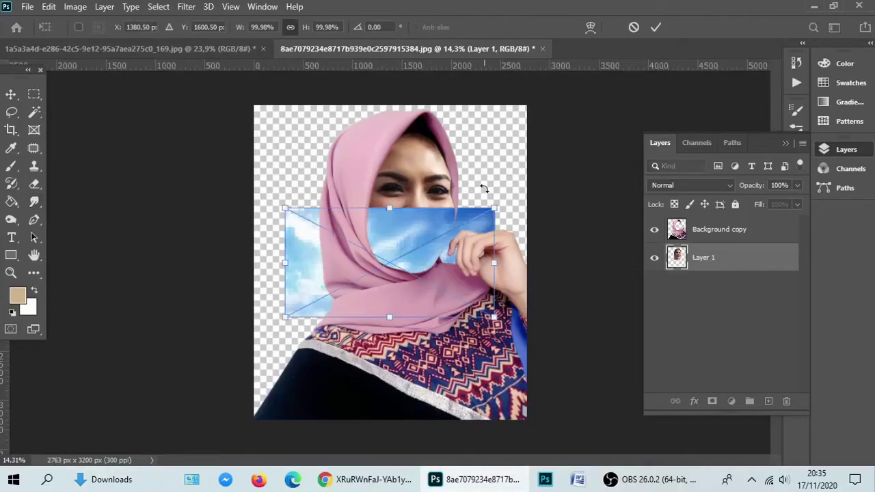
{"action": "mouse_move", "coordinate": [728, 289]}
{"action": "left_mouse_down"}
{"action": "mouse_move", "coordinate": [736, 291]}
{"action": "mouse_move", "coordinate": [732, 258]}
{"action": "left_mouse_up"}
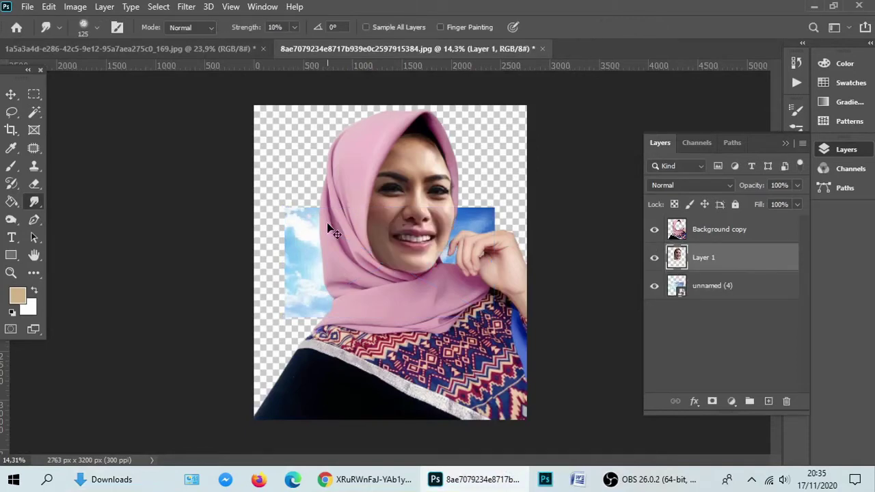
Open the contents of the "unnamed (4)" smart object and cut the entire sky image from it
{"action": "key", "text": "ctrl+t"}
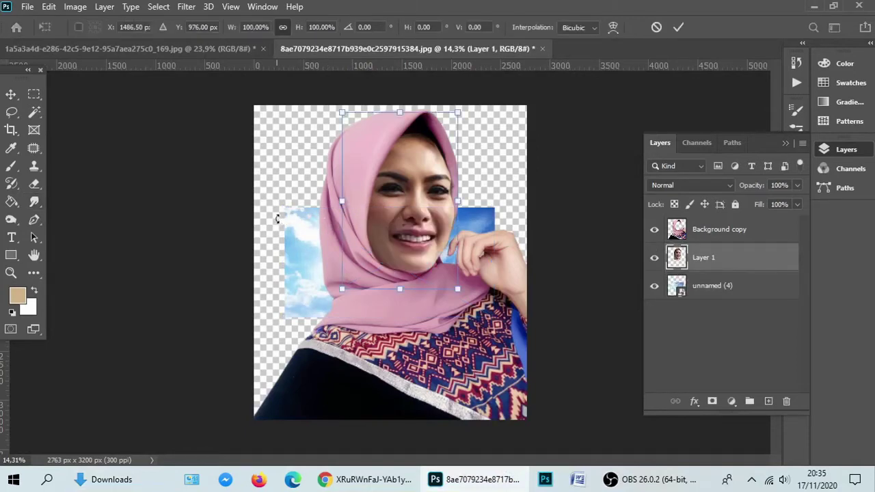
{"action": "left_click", "coordinate": [10, 95]}
{"action": "left_click", "coordinate": [703, 294]}
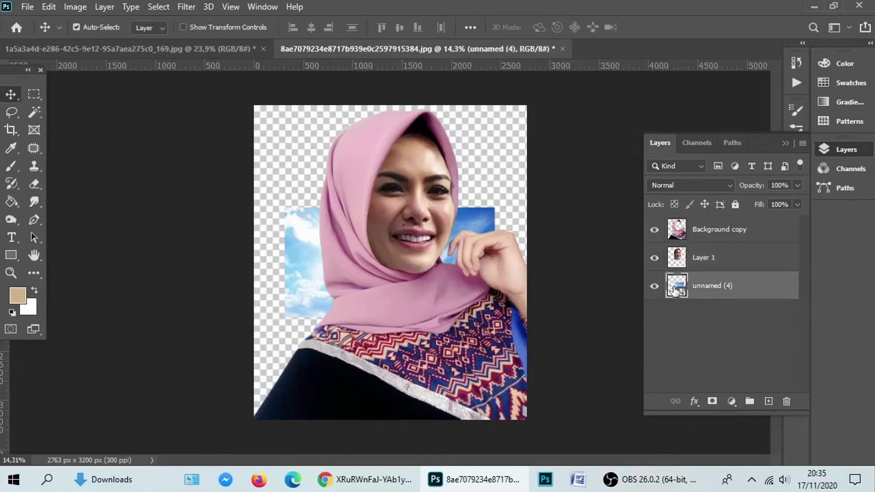
{"action": "double_click", "coordinate": [681, 291]}
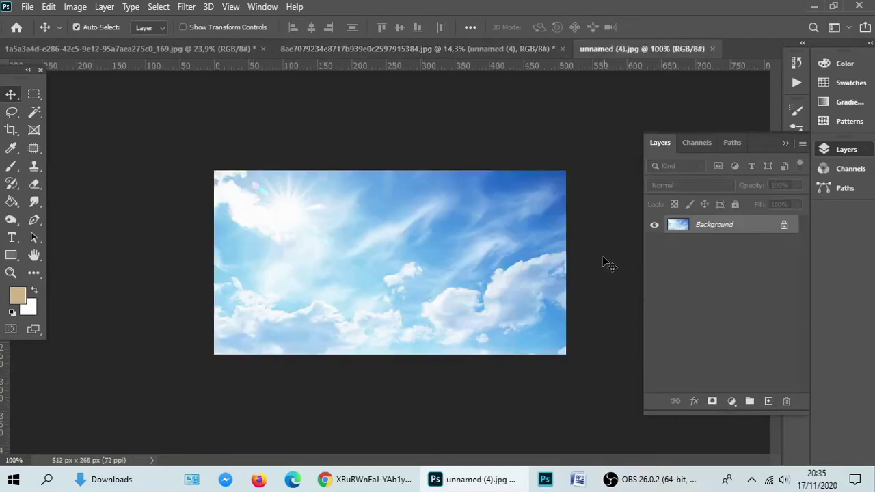
{"action": "key", "text": "ctrl+a"}
{"action": "key", "text": "Delete"}
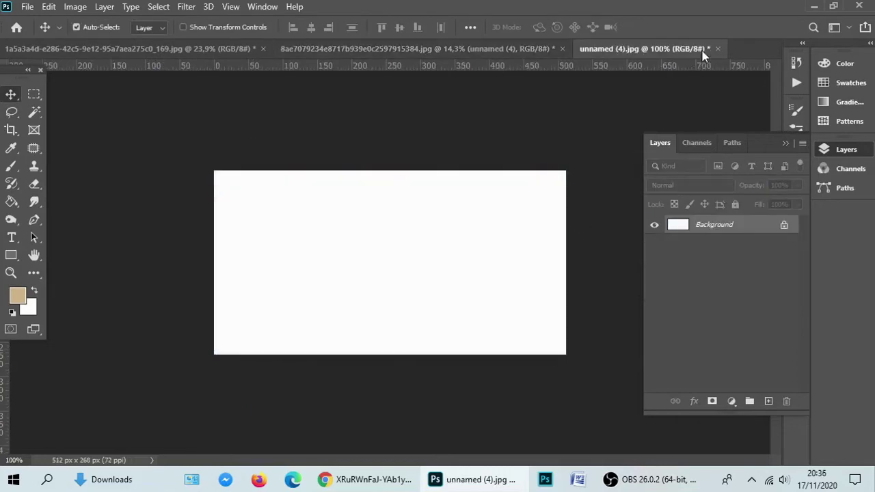
Close the sky document without saving its changes and delete the "unnamed (4)" layer from the composite
{"action": "left_click", "coordinate": [718, 49]}
{"action": "left_click", "coordinate": [446, 187]}
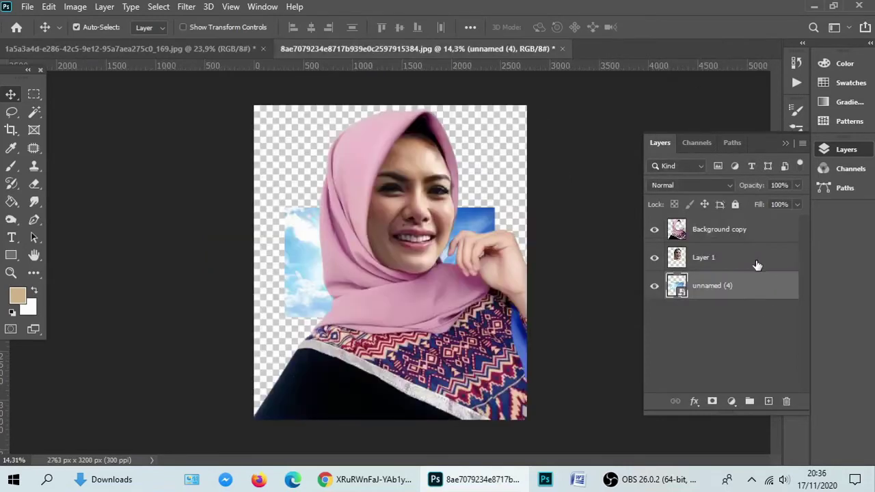
{"action": "left_click", "coordinate": [786, 401]}
{"action": "left_click", "coordinate": [370, 186]}
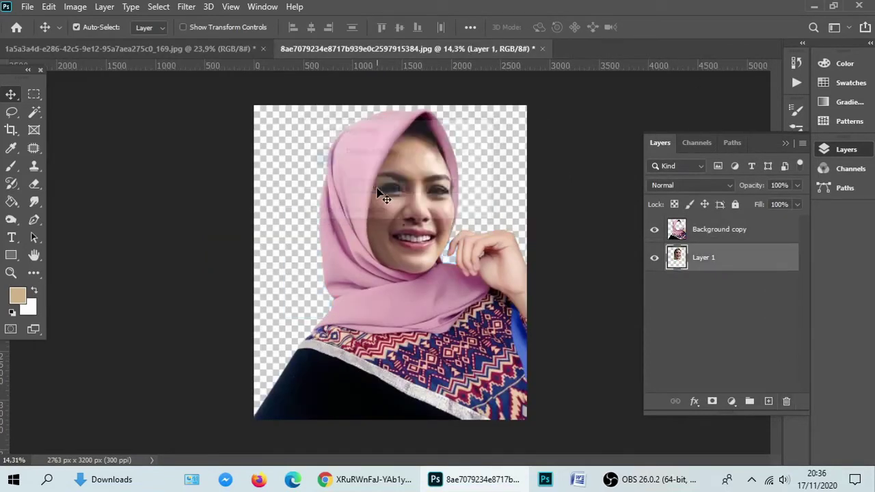
Paste the sky as a new layer below Layer 1 and stretch it to about 584% width and 1228% height, covering the canvas
{"action": "key", "text": "ctrl+v"}
{"action": "left_click_drag", "start_coordinate": [711, 258], "coordinate": [723, 302]}
{"action": "key", "text": "ctrl+t"}
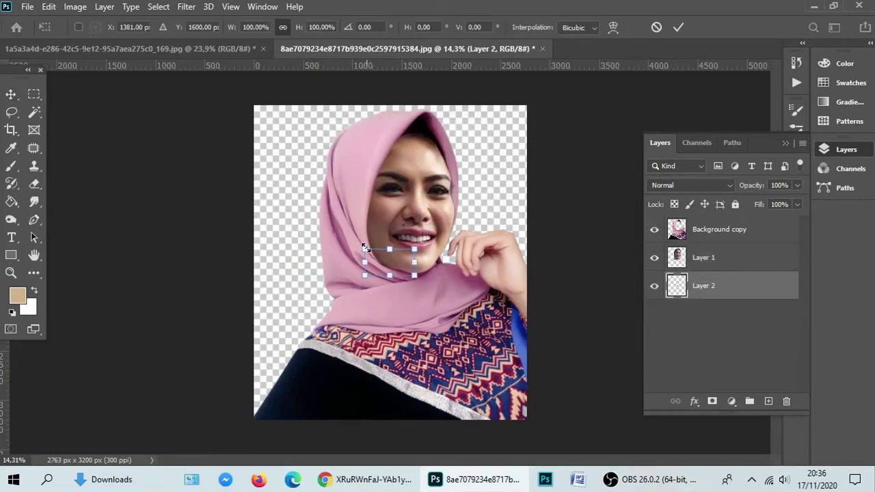
{"action": "left_click_drag", "start_coordinate": [366, 247], "coordinate": [253, 107]}
{"action": "left_click_drag", "start_coordinate": [414, 192], "coordinate": [532, 192]}
{"action": "left_click_drag", "start_coordinate": [398, 275], "coordinate": [395, 419]}
{"action": "left_click_drag", "start_coordinate": [396, 107], "coordinate": [393, 96]}
{"action": "mouse_move", "coordinate": [249, 248]}
{"action": "left_mouse_down"}
{"action": "mouse_move", "coordinate": [222, 247]}
{"action": "mouse_move", "coordinate": [237, 249]}
{"action": "left_mouse_up"}
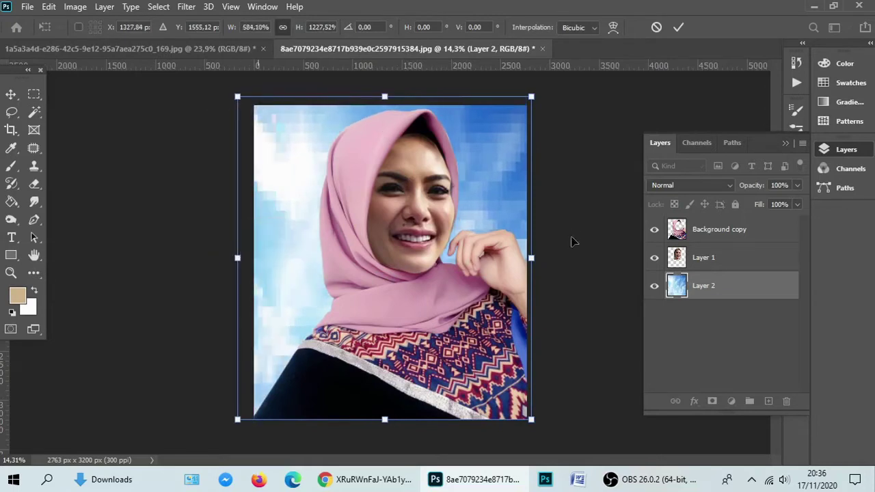
{"action": "left_click", "coordinate": [34, 94]}
{"action": "scroll", "coordinate": [365, 129], "scroll_direction": "up", "scroll_amount": 3}
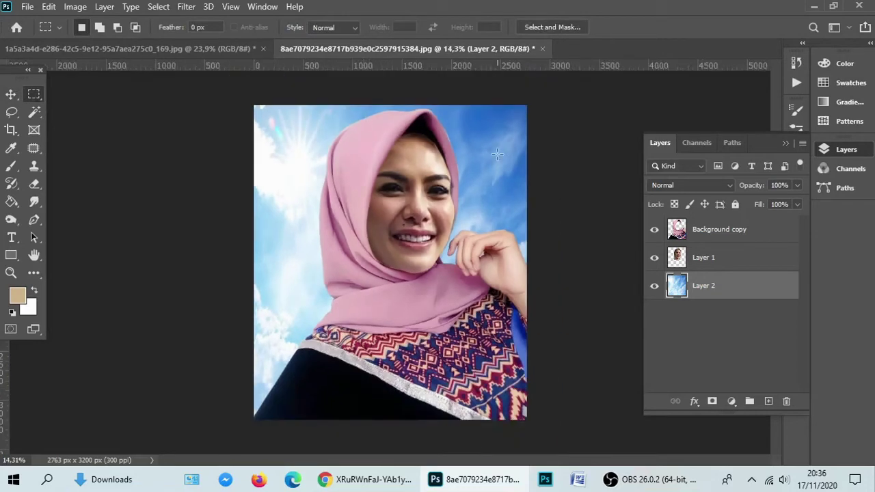
{"action": "scroll", "coordinate": [613, 187], "scroll_direction": "down", "scroll_amount": 1}
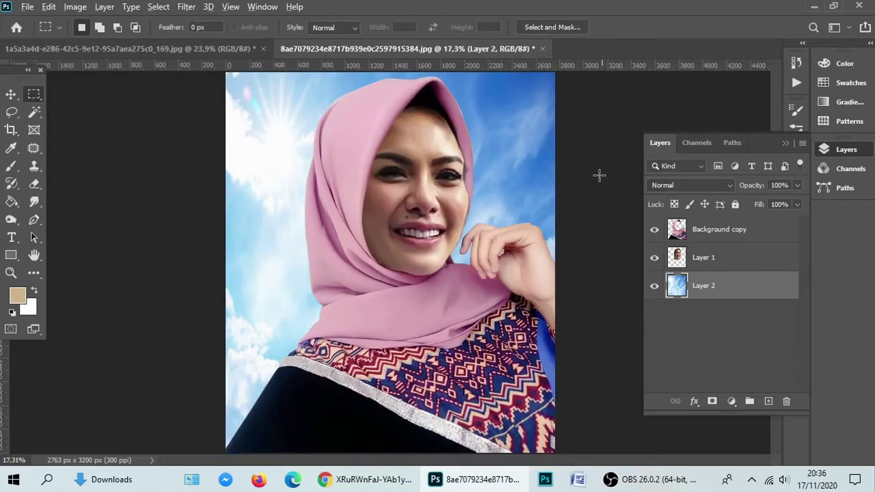
{"action": "scroll", "coordinate": [599, 175], "scroll_direction": "down", "scroll_amount": 1}
Load Layer 1's outline as a selection and smudge the forehead's edge under the headscarf with the 125 px brush at 10% strength
{"action": "left_click", "coordinate": [729, 233]}
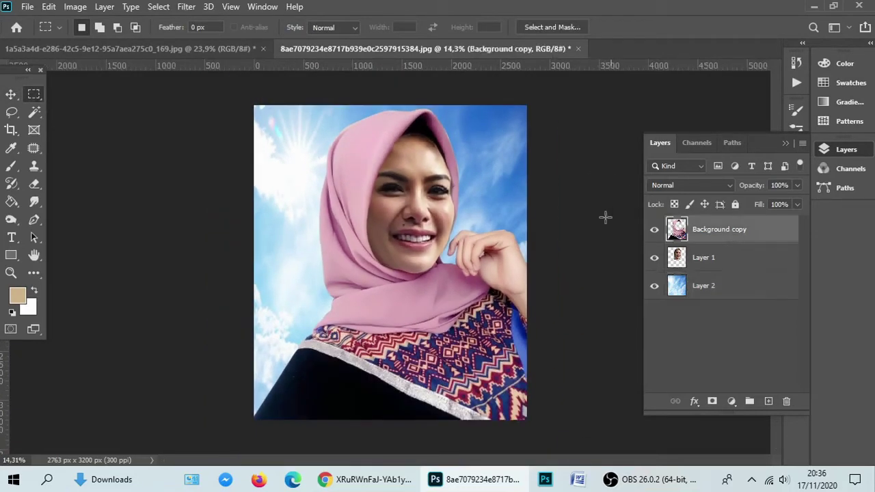
{"action": "left_click", "coordinate": [735, 259]}
{"action": "left_click", "coordinate": [677, 257], "text": "ctrl"}
{"action": "scroll", "coordinate": [479, 113], "scroll_direction": "up", "scroll_amount": 6}
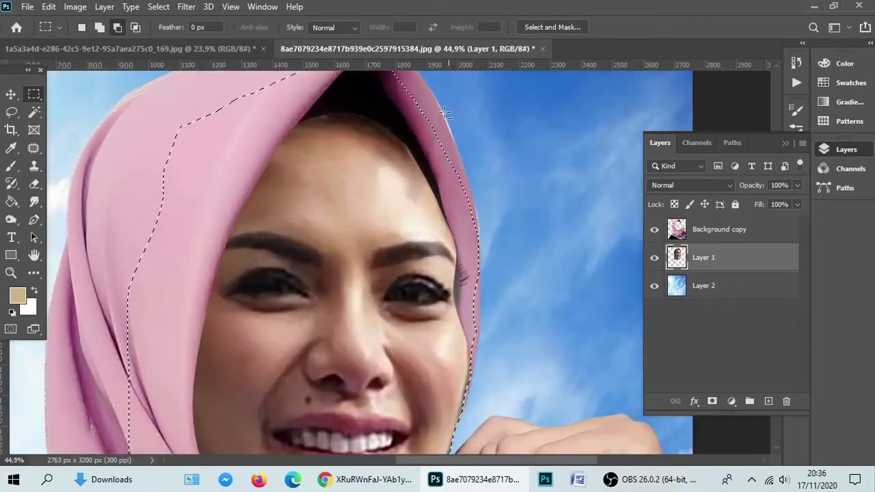
{"action": "left_click", "coordinate": [31, 201]}
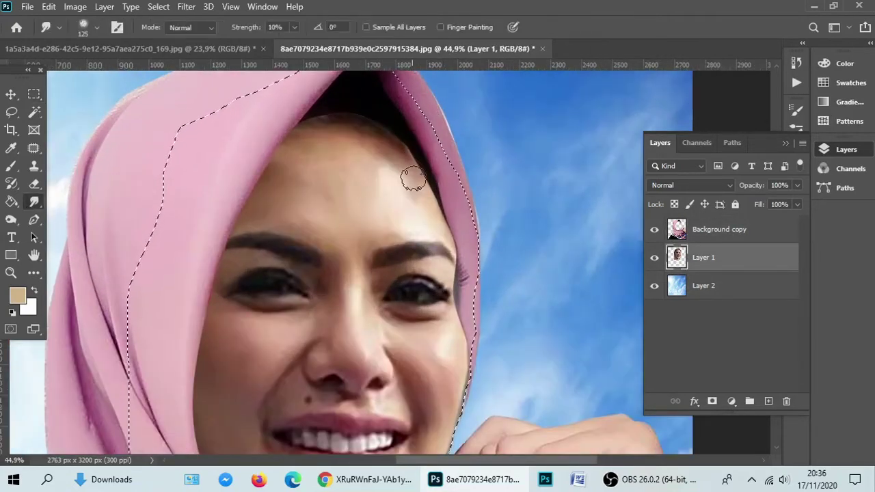
{"action": "mouse_move", "coordinate": [416, 156]}
{"action": "left_mouse_down"}
{"action": "mouse_move", "coordinate": [404, 137]}
{"action": "mouse_move", "coordinate": [378, 138]}
{"action": "left_mouse_up"}
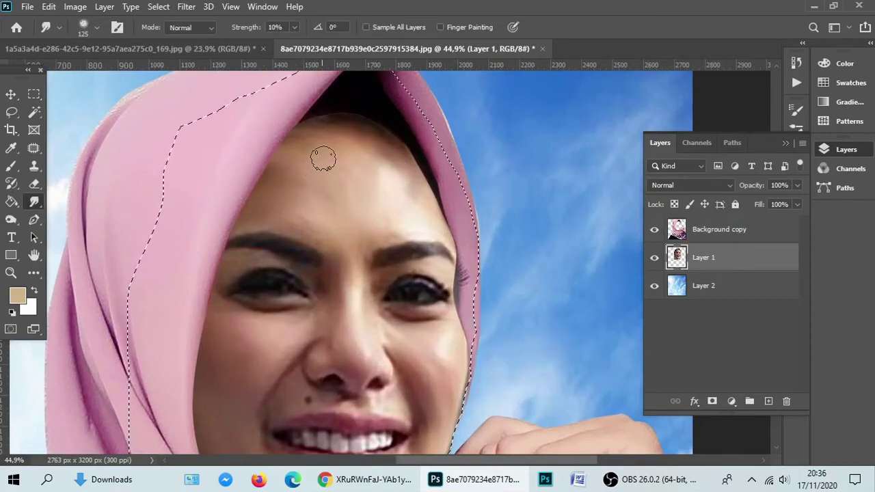
Smooth the forehead and its upper edge on Layer 1 with a 250 px Smudge brush, and reduce the brush to 150 px
{"action": "key", "text": "bracketright"}
{"action": "key", "text": "bracketright"}
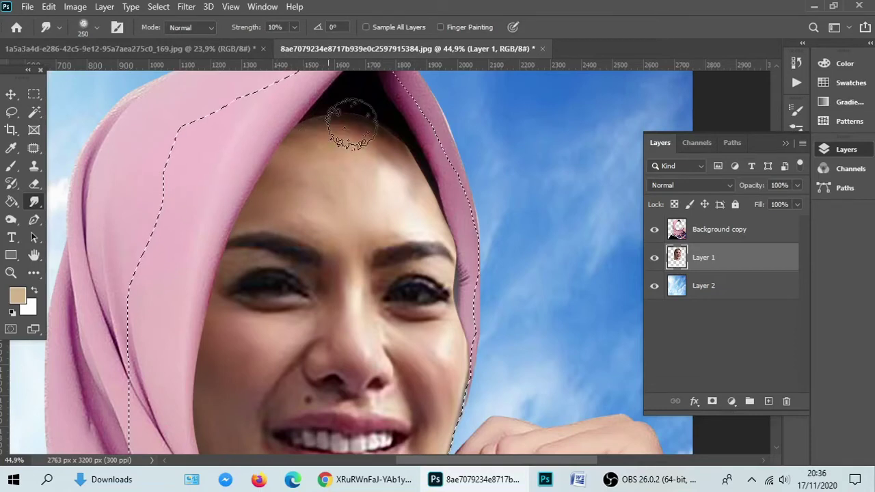
{"action": "mouse_move", "coordinate": [325, 120]}
{"action": "left_mouse_down"}
{"action": "mouse_move", "coordinate": [357, 114]}
{"action": "mouse_move", "coordinate": [421, 147]}
{"action": "mouse_move", "coordinate": [433, 177]}
{"action": "mouse_move", "coordinate": [425, 144]}
{"action": "mouse_move", "coordinate": [432, 145]}
{"action": "mouse_move", "coordinate": [397, 167]}
{"action": "mouse_move", "coordinate": [425, 189]}
{"action": "mouse_move", "coordinate": [417, 203]}
{"action": "mouse_move", "coordinate": [455, 209]}
{"action": "left_mouse_up"}
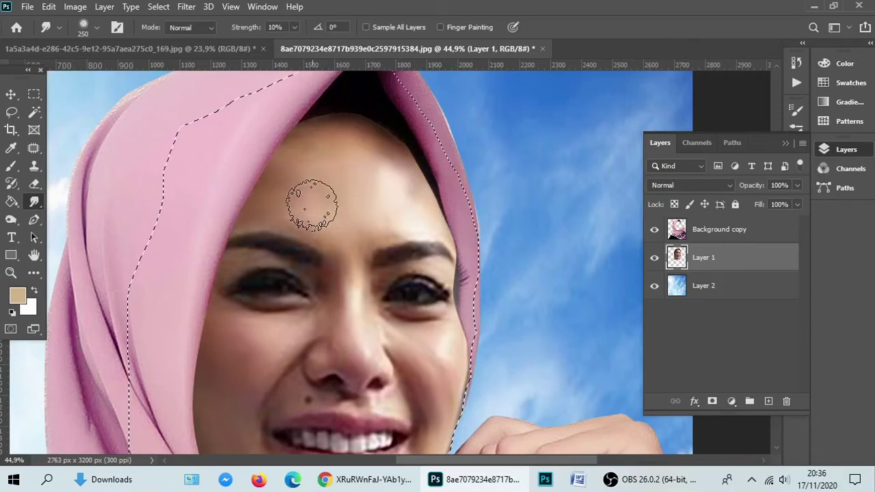
{"action": "scroll", "coordinate": [352, 292], "scroll_direction": "down", "scroll_amount": 1}
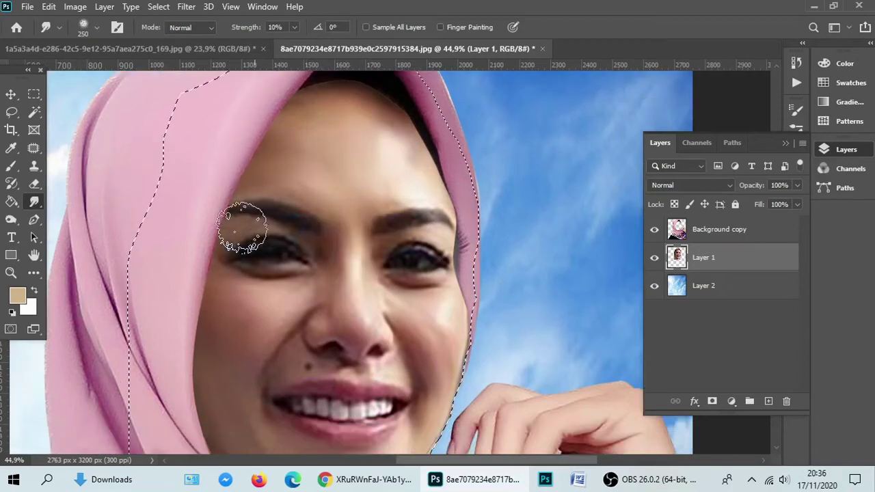
{"action": "key", "text": "bracketleft"}
{"action": "key", "text": "bracketleft"}
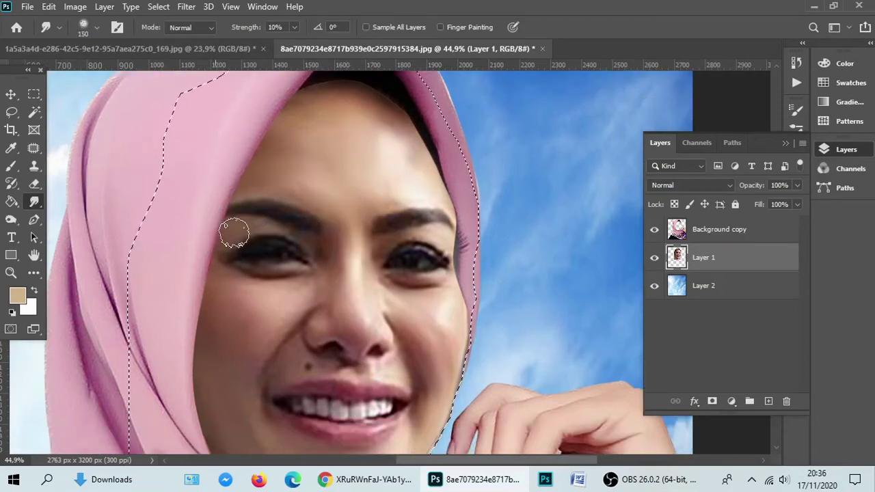
{"action": "scroll", "coordinate": [282, 231], "scroll_direction": "down", "scroll_amount": 1}
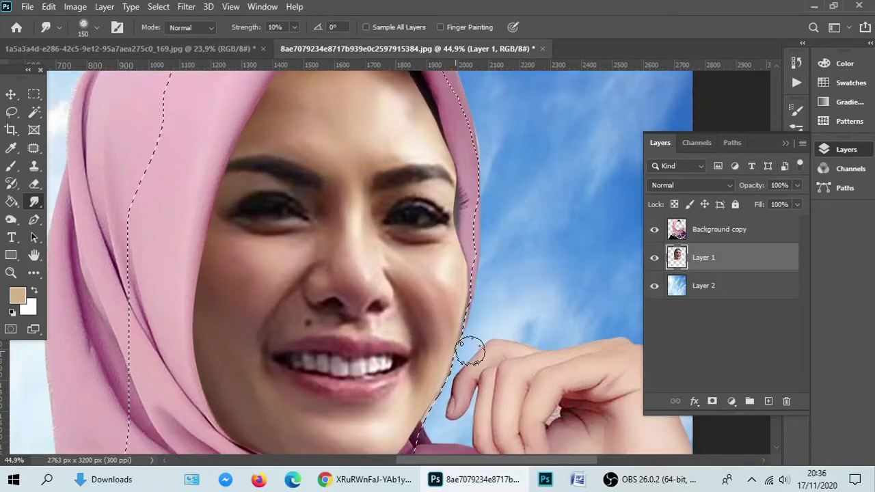
{"action": "scroll", "coordinate": [607, 289], "scroll_direction": "down", "scroll_amount": 3}
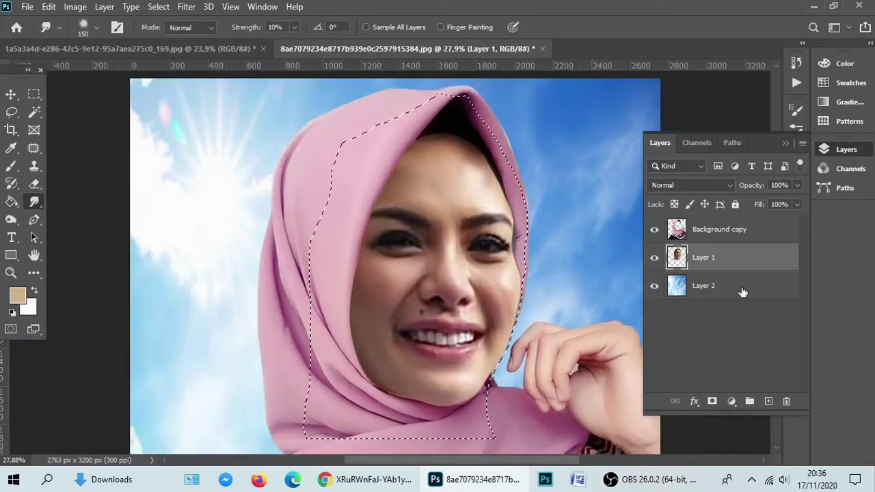
Brighten the selected face with a Levels adjustment above Layer 1 at midtone 1,46 and merge it down into Layer 1
{"action": "left_click", "coordinate": [724, 239]}
{"action": "left_click", "coordinate": [704, 263]}
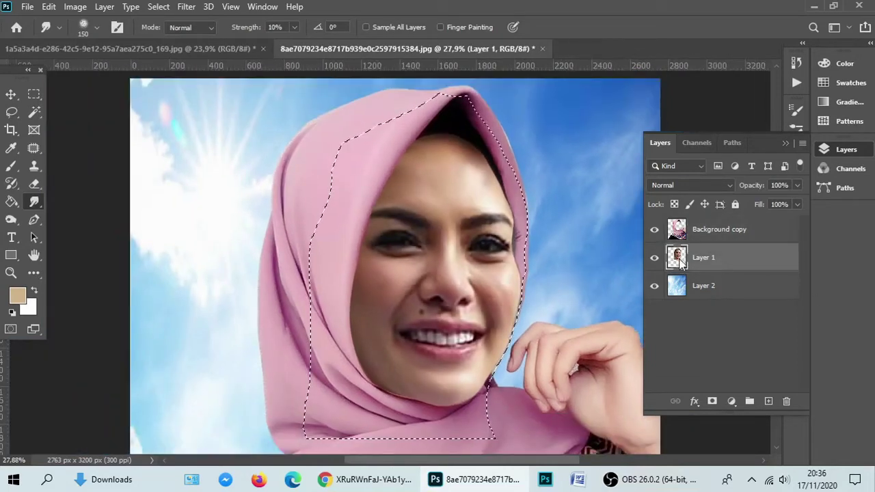
{"action": "left_click", "coordinate": [732, 402]}
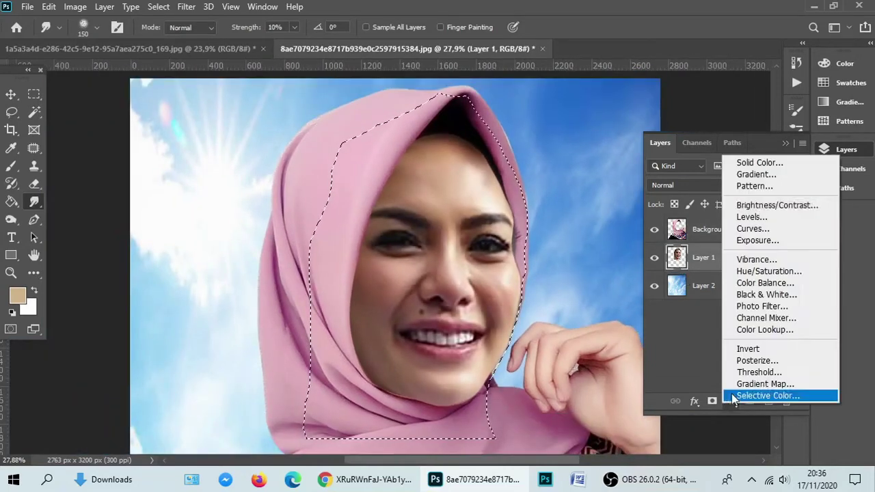
{"action": "left_click", "coordinate": [780, 217]}
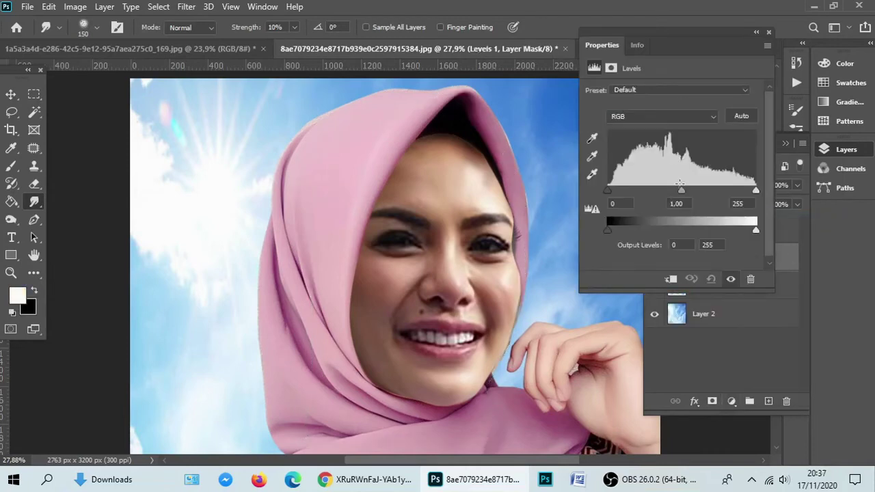
{"action": "left_click_drag", "start_coordinate": [684, 197], "coordinate": [662, 195]}
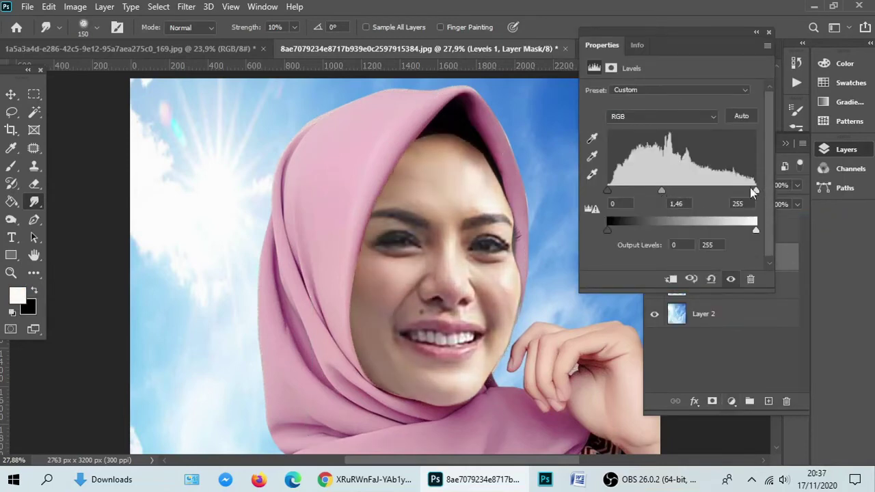
{"action": "left_click", "coordinate": [768, 32]}
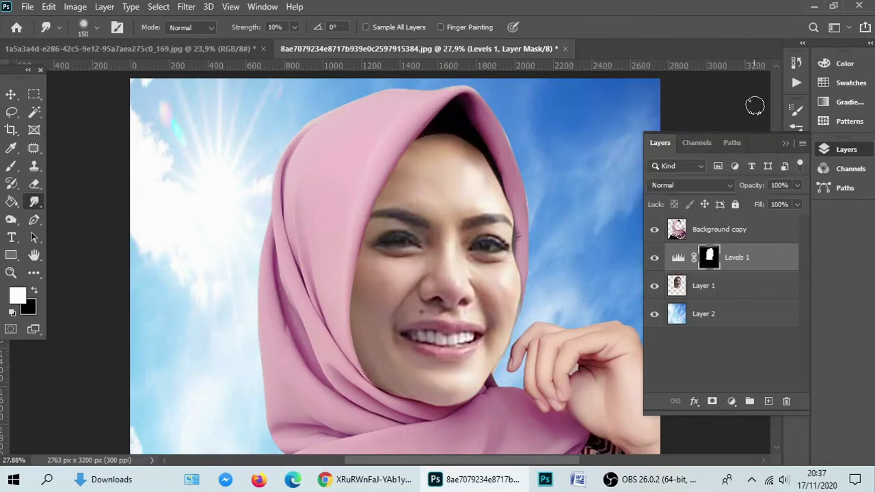
{"action": "key", "text": "ctrl+e"}
{"action": "scroll", "coordinate": [452, 137], "scroll_direction": "down", "scroll_amount": 4}
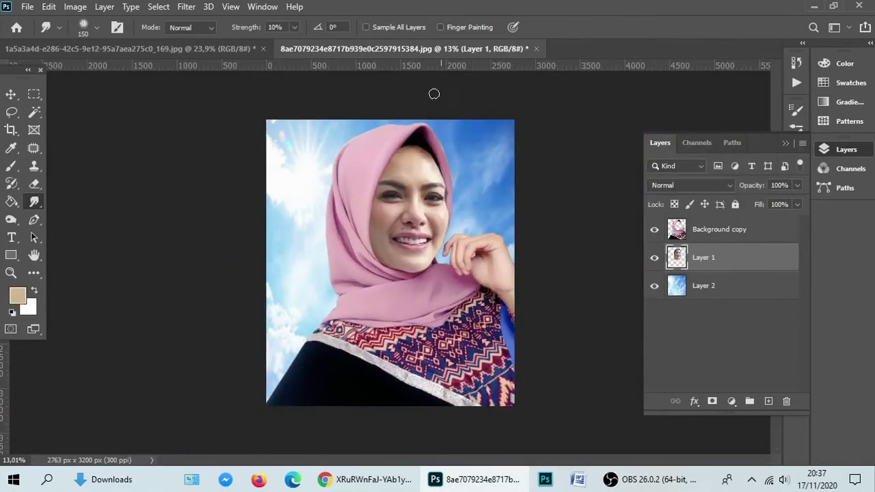
{"action": "scroll", "coordinate": [433, 92], "scroll_direction": "up", "scroll_amount": 3}
{"action": "scroll", "coordinate": [286, 168], "scroll_direction": "up", "scroll_amount": 2}
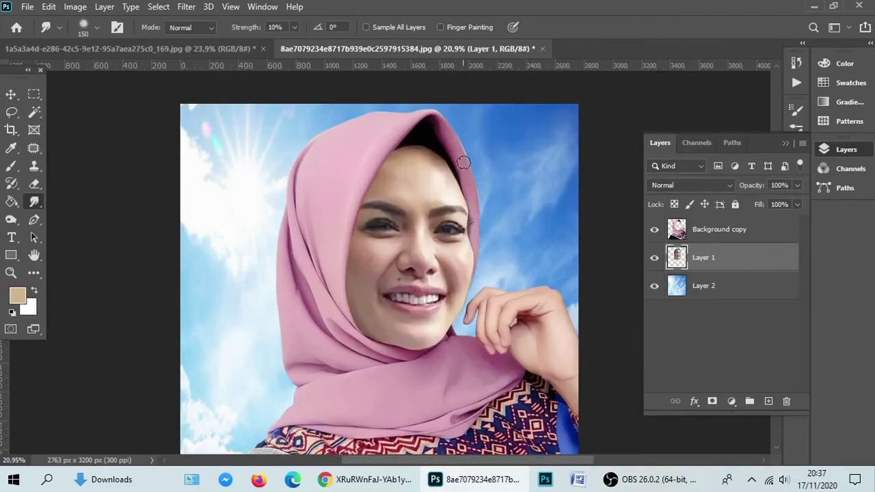
Save the layered composite to the computer's Downloads folder as the Photoshop file "Nikita Change" with Maximize Compatibility on
{"action": "key", "text": "ctrl+s"}
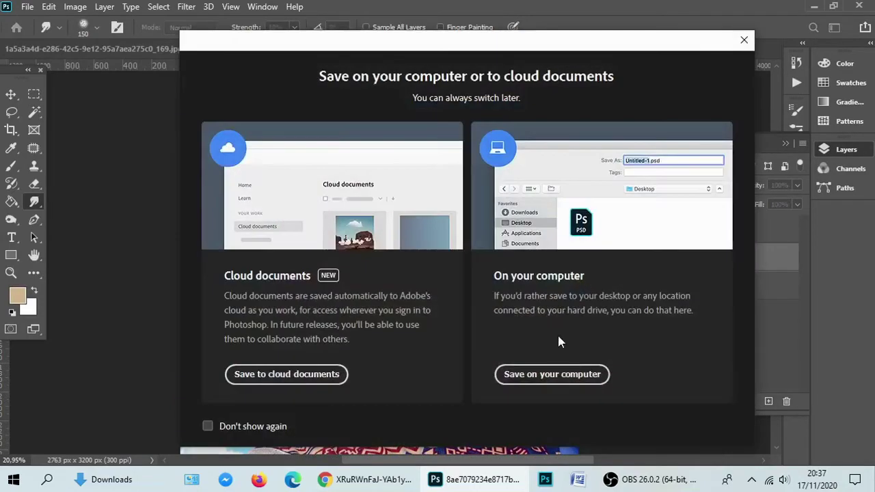
{"action": "left_click", "coordinate": [566, 373]}
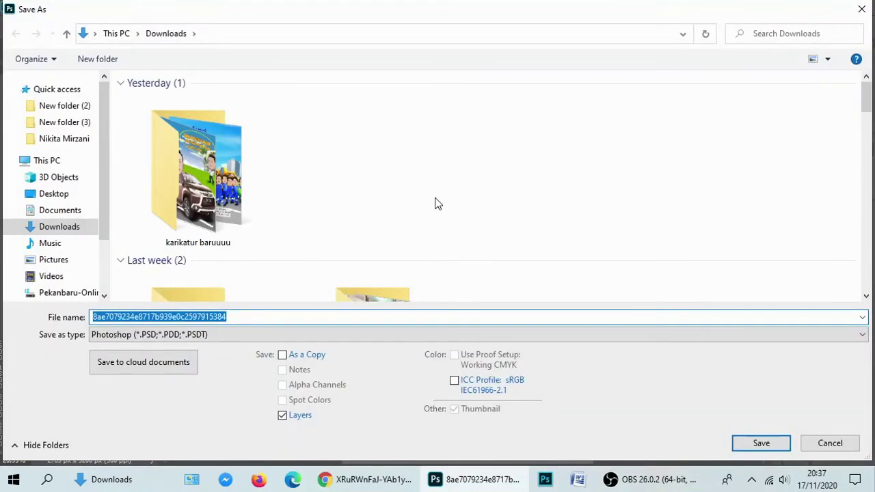
{"action": "type", "text": "Nikita Change"}
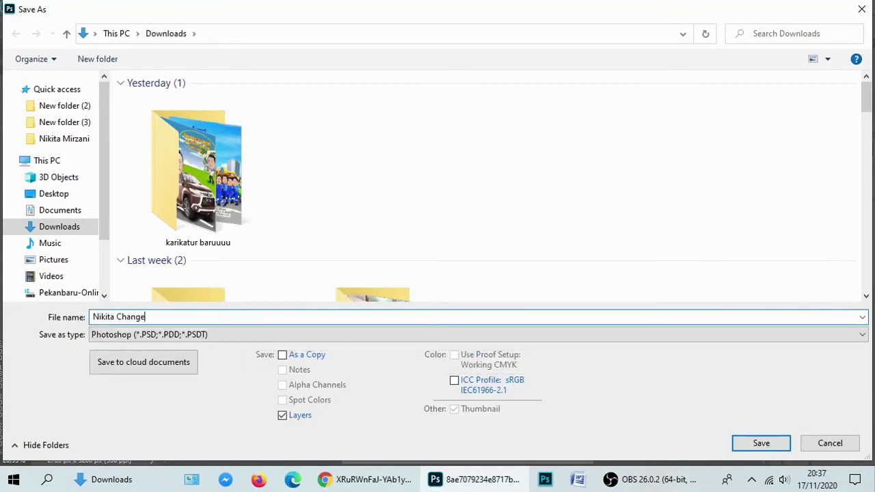
{"action": "key", "text": "Return"}
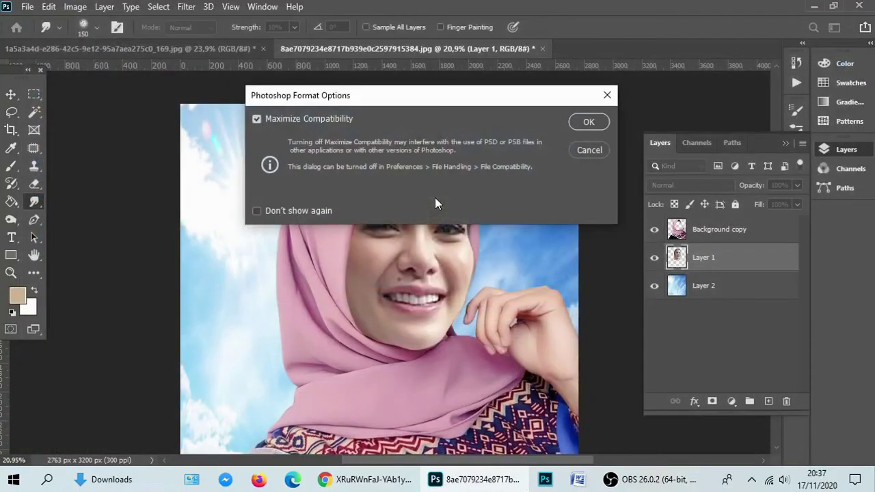
{"action": "left_click", "coordinate": [577, 122]}
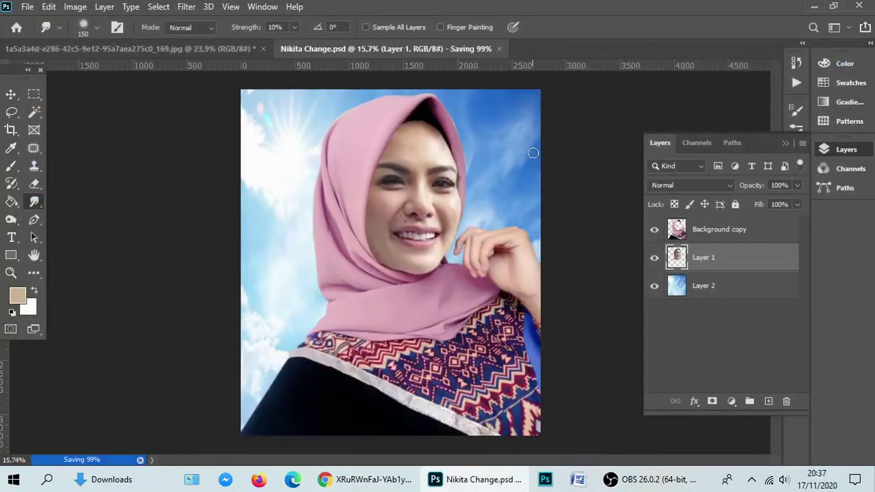
{"action": "scroll", "coordinate": [541, 151], "scroll_direction": "down", "scroll_amount": 1}
Merge all visible layers into Background copy and save the image as the JPEG "Nikita Change" in Downloads at quality 12, Progressive
{"action": "left_click", "coordinate": [697, 229]}
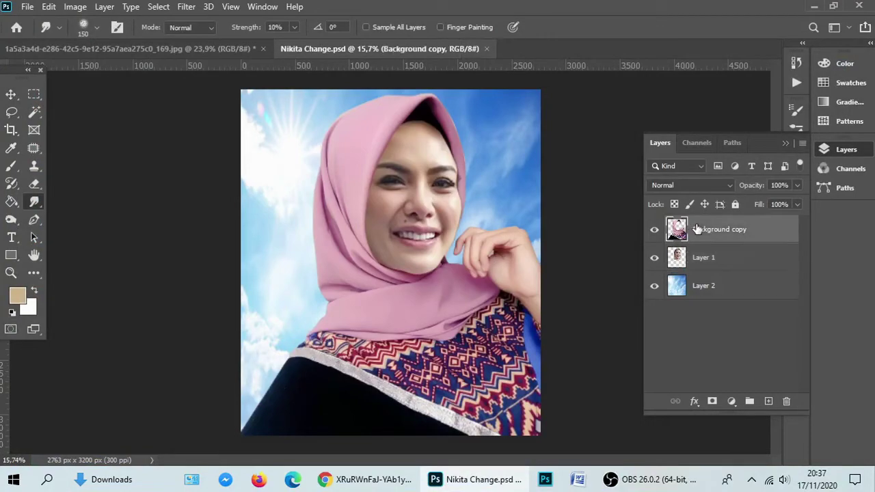
{"action": "key", "text": "ctrl+shift+e"}
{"action": "left_click", "coordinate": [29, 7]}
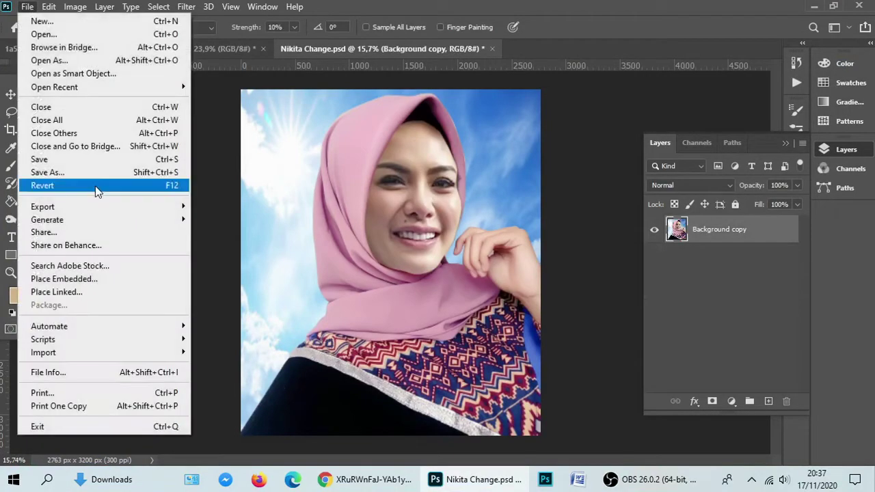
{"action": "left_click", "coordinate": [98, 172]}
{"action": "left_click", "coordinate": [552, 374]}
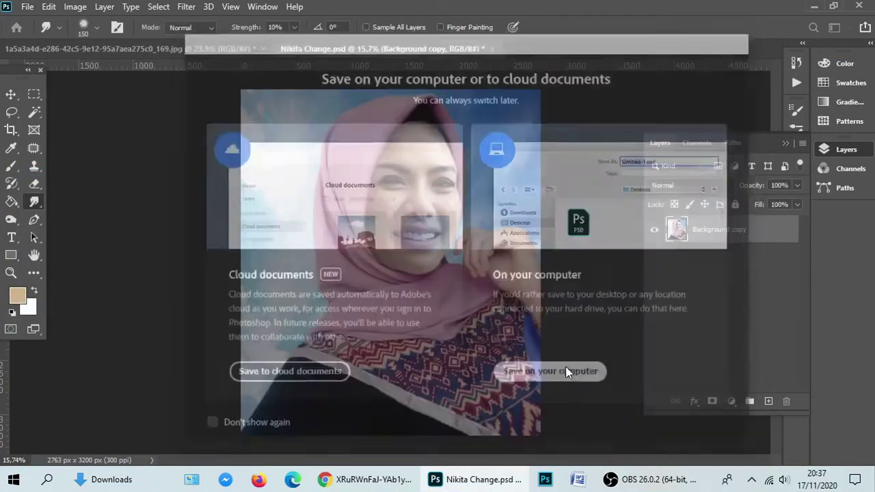
{"action": "left_click", "coordinate": [191, 335]}
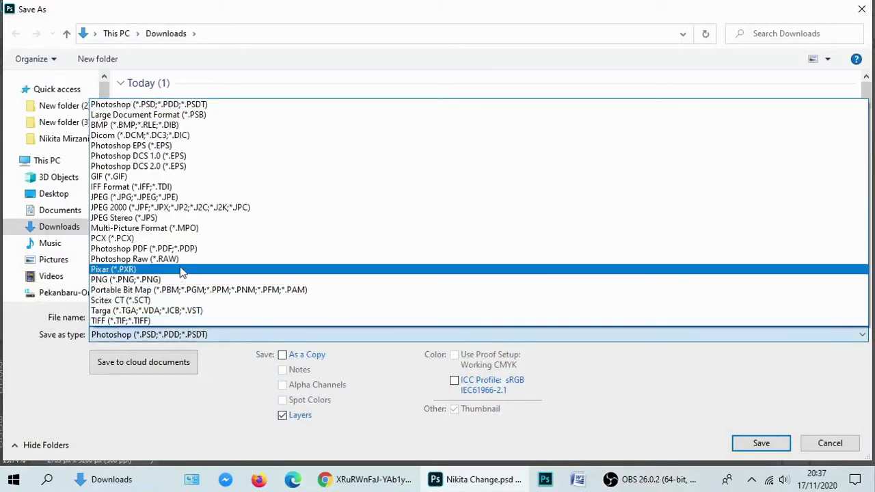
{"action": "left_click", "coordinate": [134, 197]}
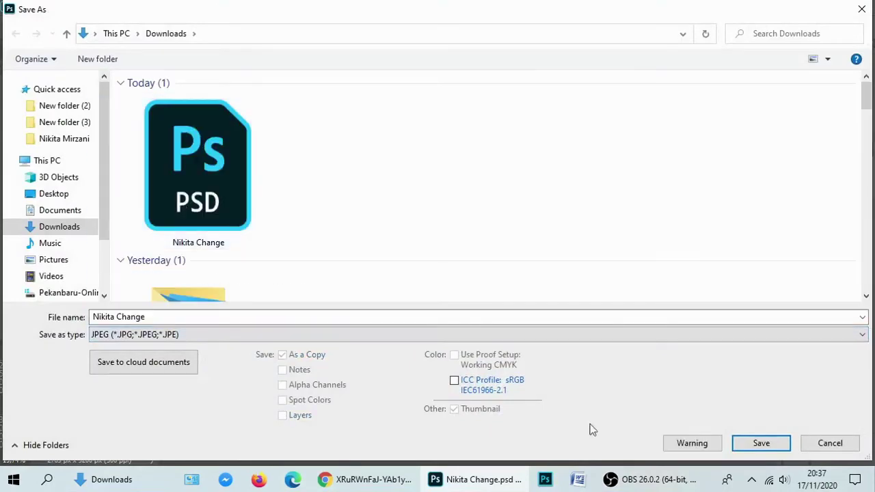
{"action": "left_click", "coordinate": [759, 442]}
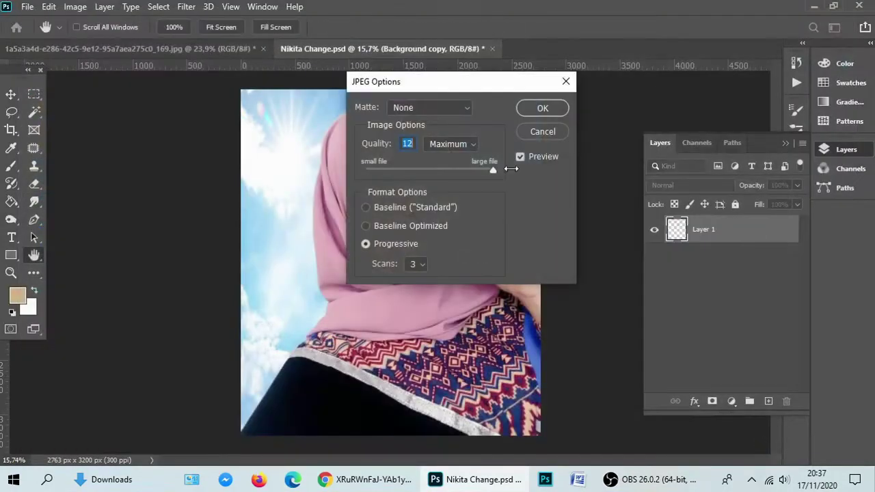
{"action": "left_click", "coordinate": [540, 110]}
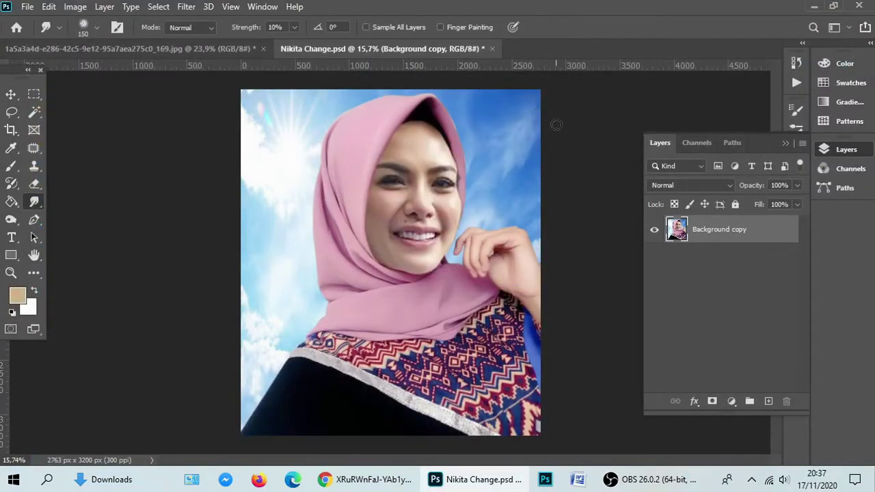
Close the downloaded portrait's JPG document without saving its changes
{"action": "left_click", "coordinate": [264, 53]}
{"action": "left_click", "coordinate": [450, 190]}
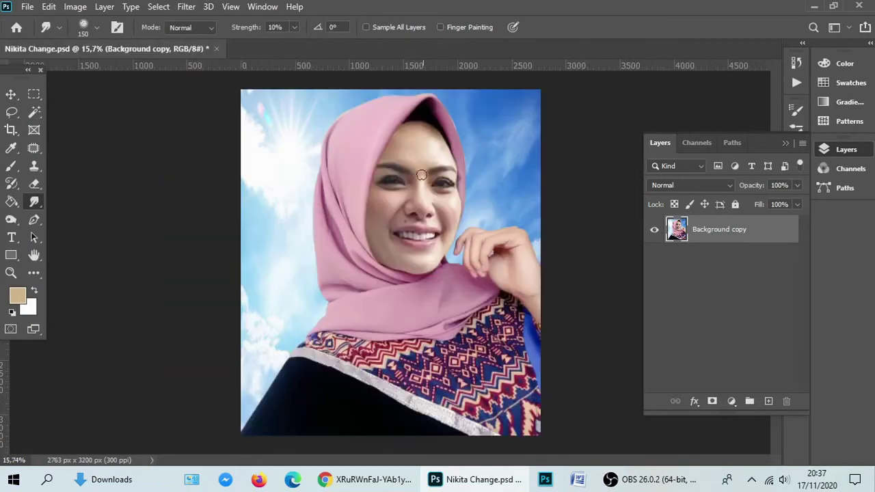
Set the Smudge brush to 300 px at 3% strength and soften the headscarf's upper outline against the sky
{"action": "scroll", "coordinate": [437, 185], "scroll_direction": "up", "scroll_amount": 3}
{"action": "scroll", "coordinate": [465, 141], "scroll_direction": "up", "scroll_amount": 2}
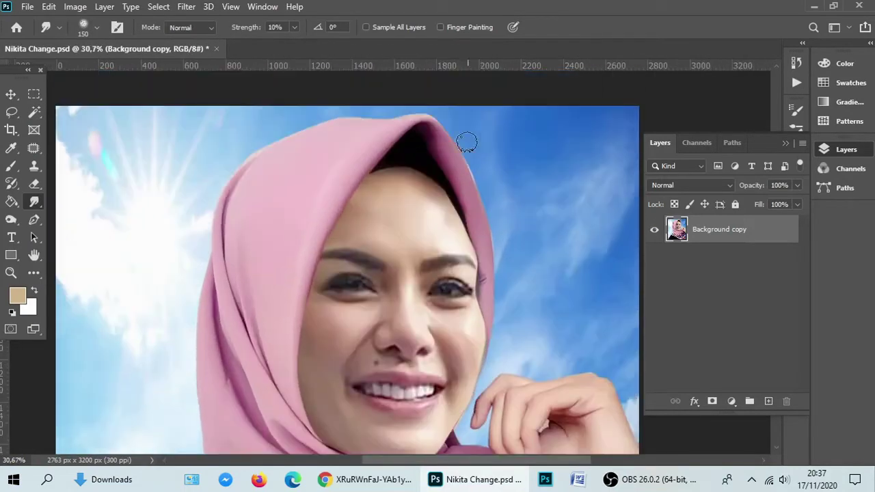
{"action": "right_click", "coordinate": [34, 202]}
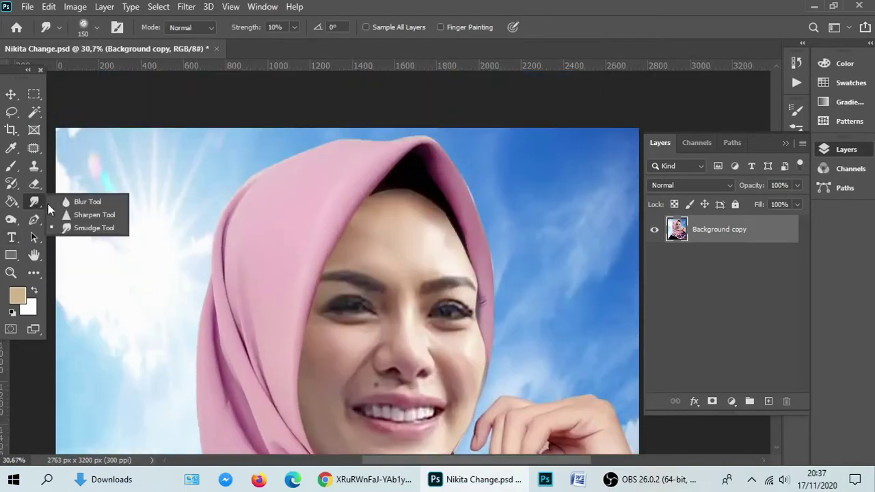
{"action": "left_click", "coordinate": [77, 228]}
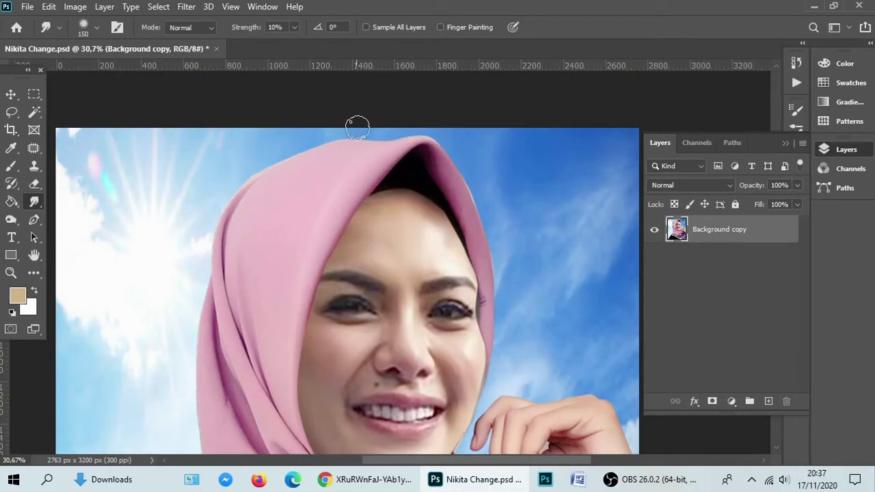
{"action": "key", "text": "bracketright"}
{"action": "key", "text": "bracketright"}
{"action": "key", "text": "bracketright"}
{"action": "key", "text": "bracketright"}
{"action": "key", "text": "bracketright"}
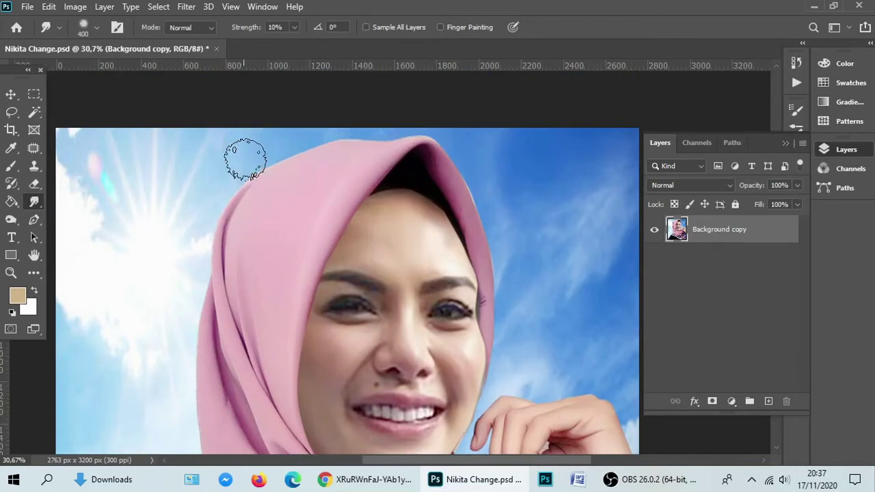
{"action": "key", "text": "bracketleft"}
{"action": "left_click", "coordinate": [295, 27]}
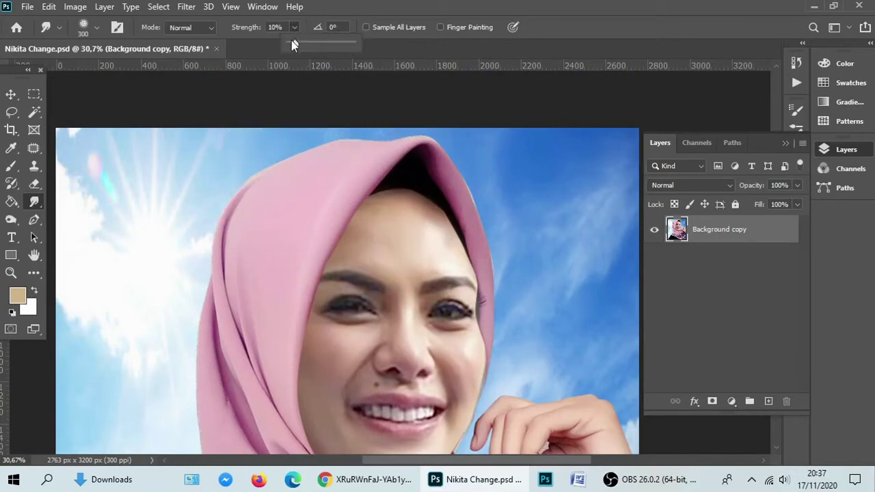
{"action": "left_click_drag", "start_coordinate": [292, 40], "coordinate": [286, 41]}
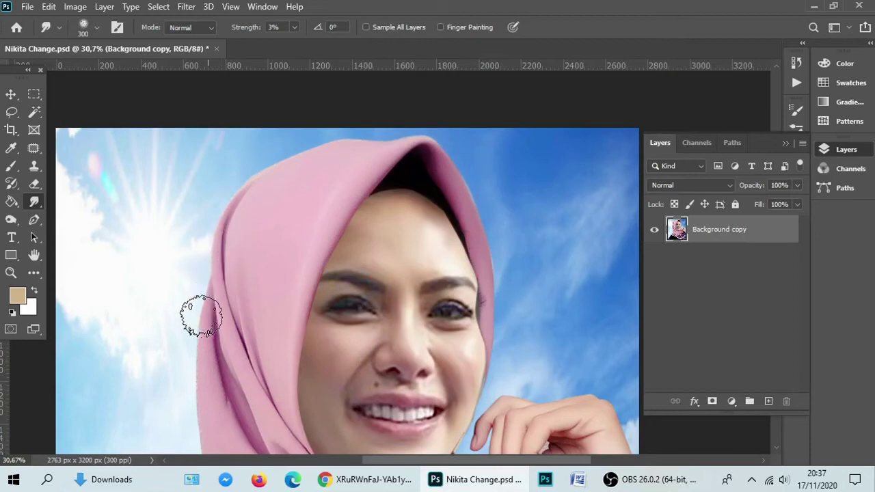
Smudge the outer edge of the headscarf and the black shoulder against the sky, down to the picture's lower-left corner
{"action": "scroll", "coordinate": [189, 312], "scroll_direction": "down", "scroll_amount": 1}
{"action": "scroll", "coordinate": [187, 352], "scroll_direction": "down", "scroll_amount": 2}
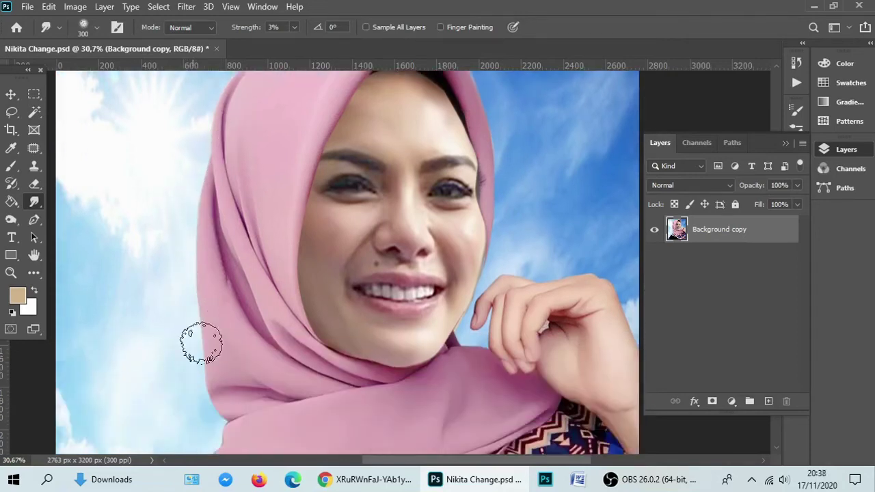
{"action": "scroll", "coordinate": [217, 385], "scroll_direction": "down", "scroll_amount": 2}
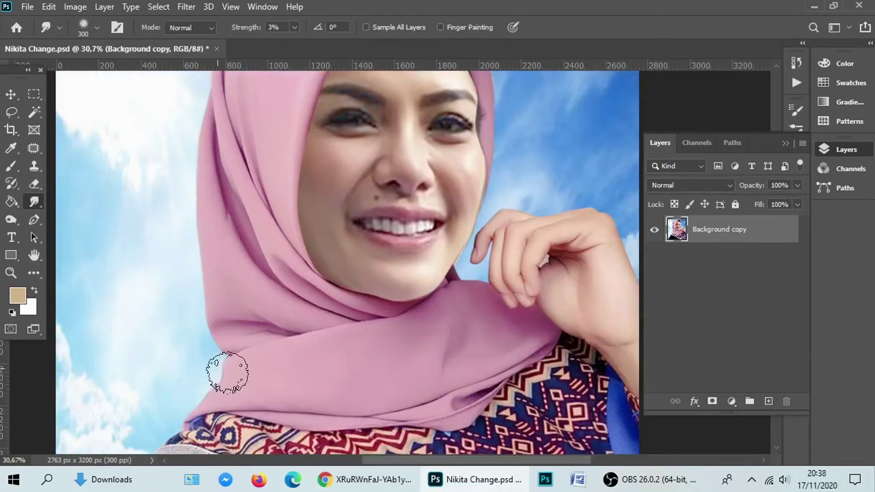
{"action": "scroll", "coordinate": [195, 379], "scroll_direction": "down", "scroll_amount": 2}
{"action": "scroll", "coordinate": [127, 390], "scroll_direction": "down", "scroll_amount": 2}
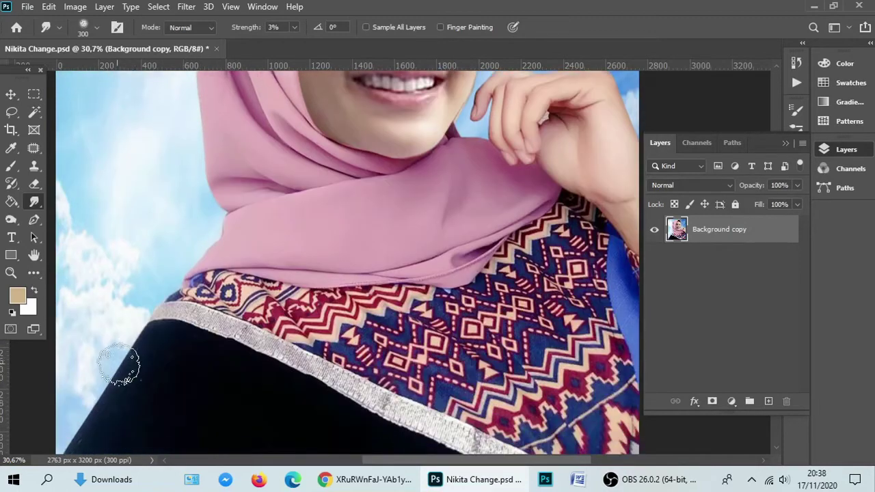
{"action": "scroll", "coordinate": [76, 413], "scroll_direction": "down", "scroll_amount": 2}
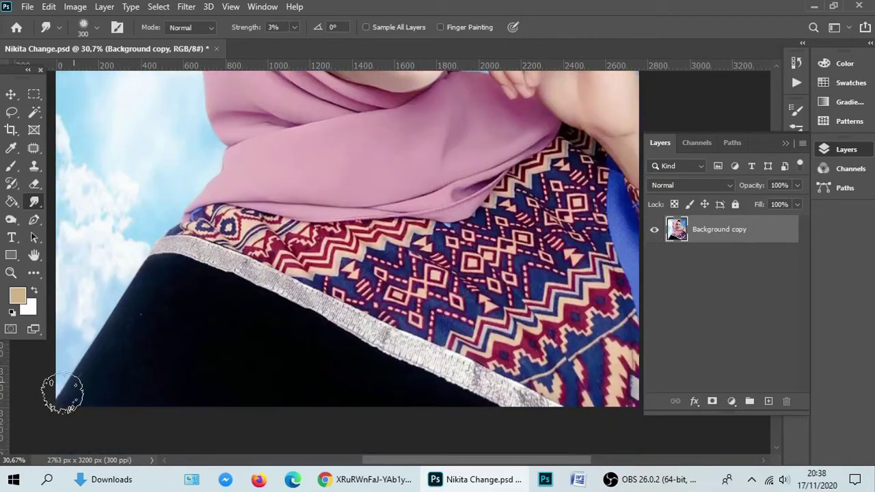
{"action": "scroll", "coordinate": [209, 340], "scroll_direction": "down", "scroll_amount": 4}
Smudge the edges of the fingers and hand against the sky with the 300 px brush at 3% strength
{"action": "scroll", "coordinate": [525, 210], "scroll_direction": "up", "scroll_amount": 5}
{"action": "scroll", "coordinate": [525, 210], "scroll_direction": "up", "scroll_amount": 1}
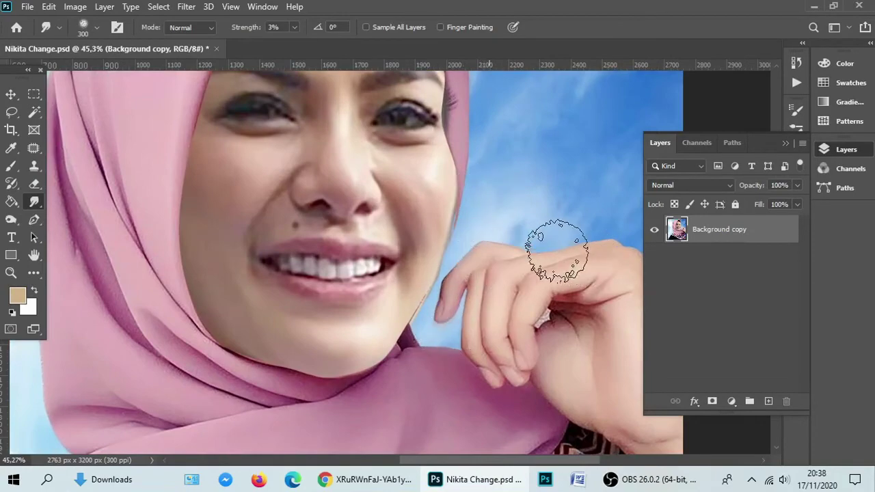
{"action": "scroll", "coordinate": [557, 244], "scroll_direction": "down", "scroll_amount": 1}
{"action": "scroll", "coordinate": [622, 280], "scroll_direction": "down", "scroll_amount": 1}
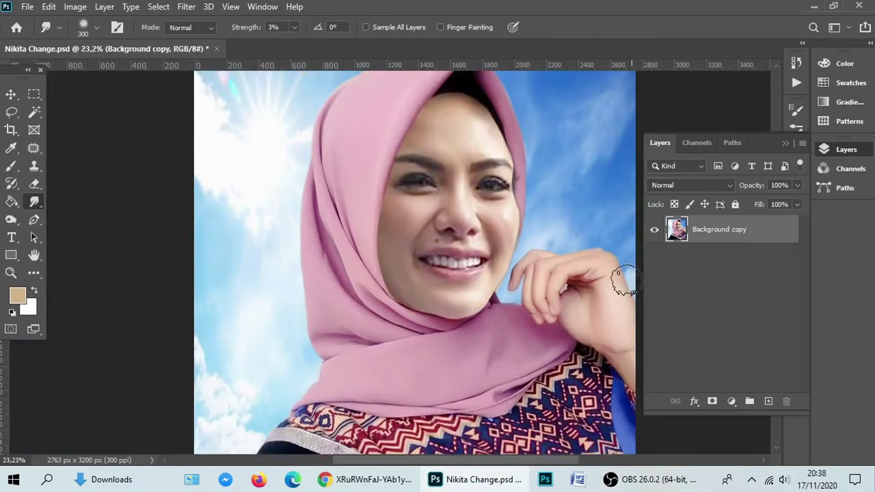
Draw a closed Pen path around the thin strip between the right-hand cheek and the sky, and convert it to a selection
{"action": "scroll", "coordinate": [518, 189], "scroll_direction": "up", "scroll_amount": 3}
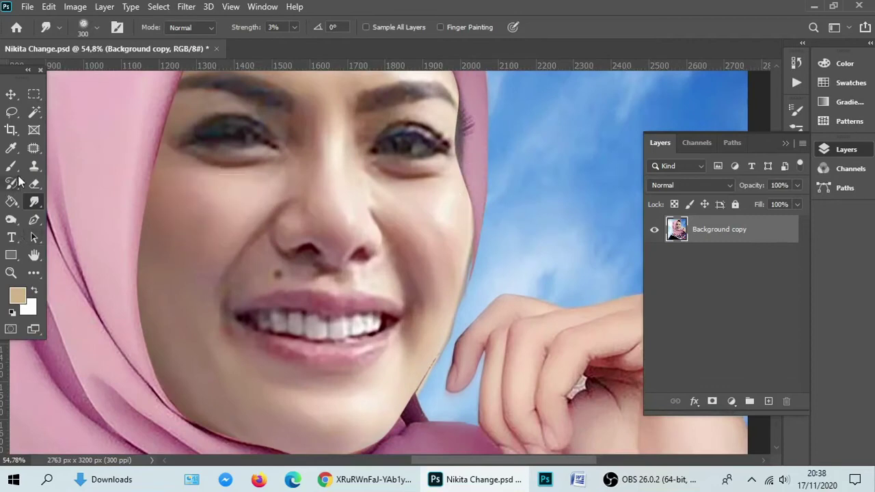
{"action": "left_click", "coordinate": [33, 220]}
{"action": "scroll", "coordinate": [518, 226], "scroll_direction": "up", "scroll_amount": 1}
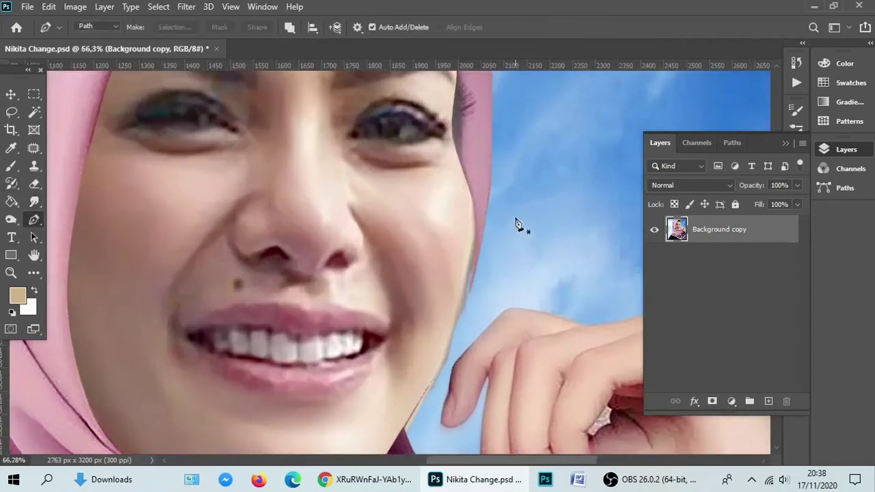
{"action": "left_click", "coordinate": [476, 223]}
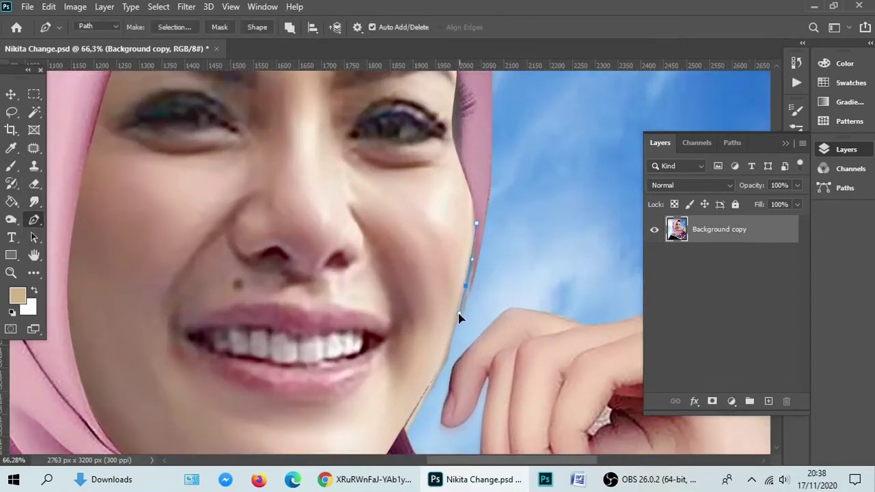
{"action": "scroll", "coordinate": [458, 327], "scroll_direction": "down", "scroll_amount": 1}
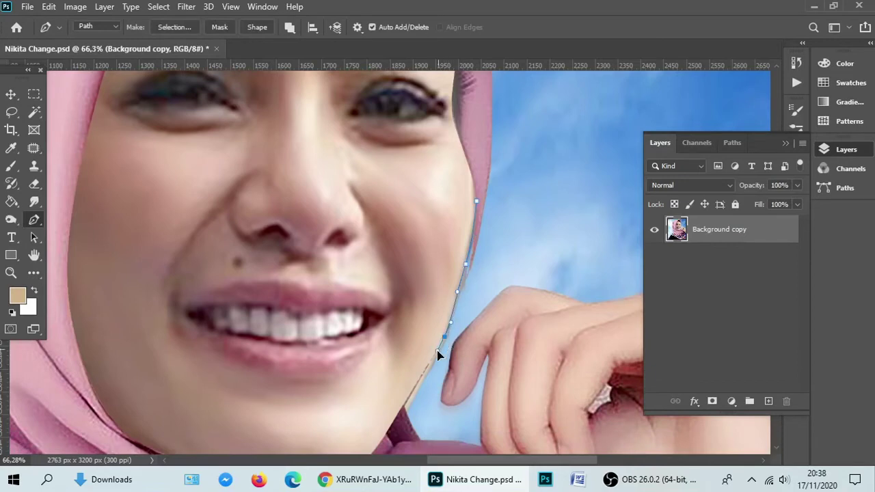
{"action": "scroll", "coordinate": [438, 362], "scroll_direction": "down", "scroll_amount": 1}
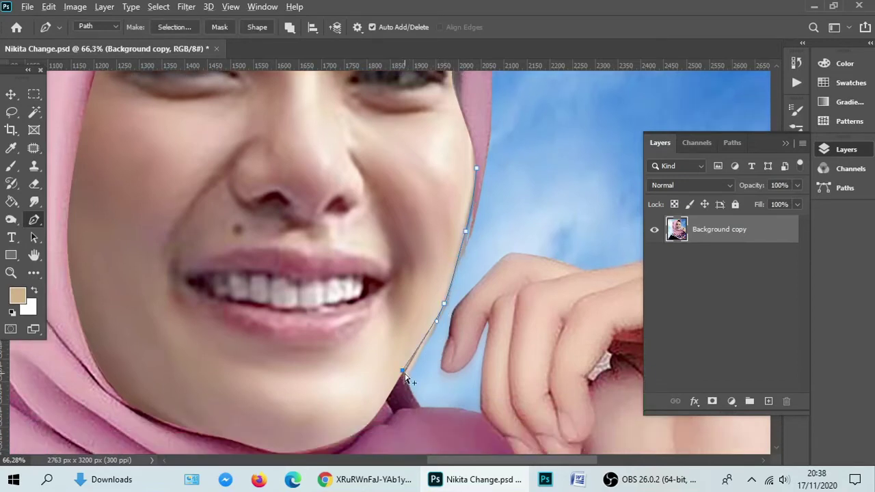
{"action": "left_click_drag", "start_coordinate": [406, 375], "coordinate": [409, 387]}
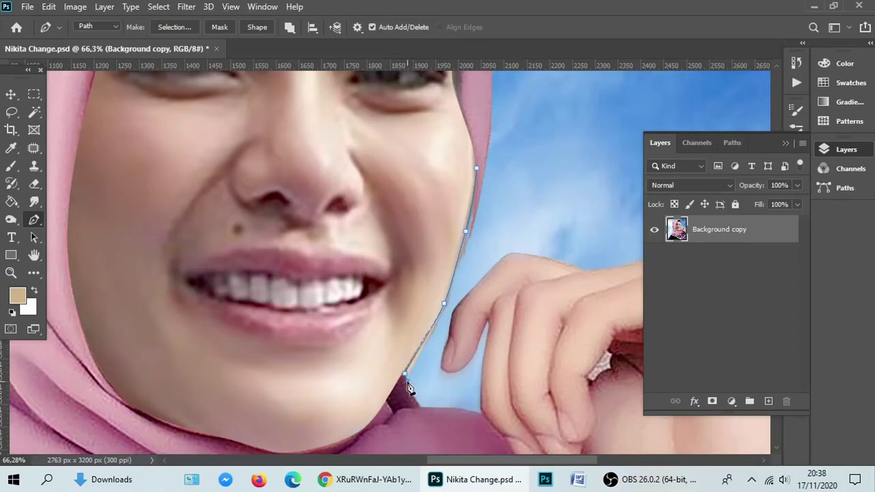
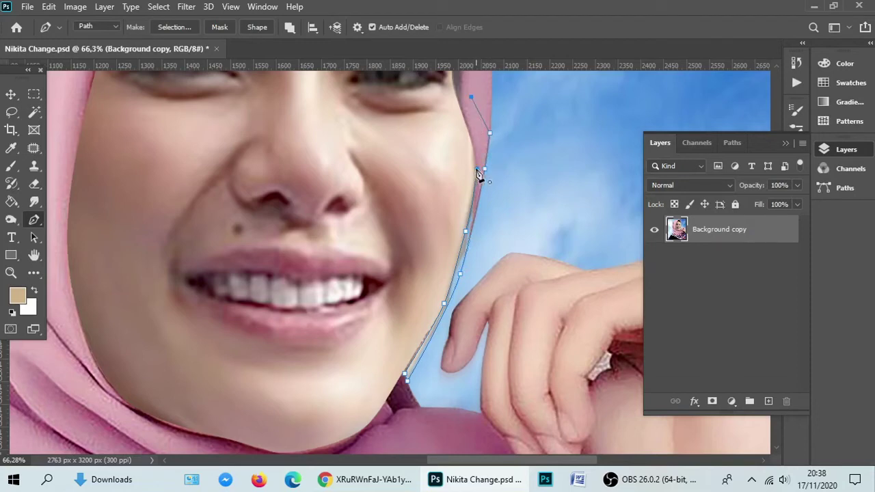
{"action": "key", "text": "ctrl+Return"}
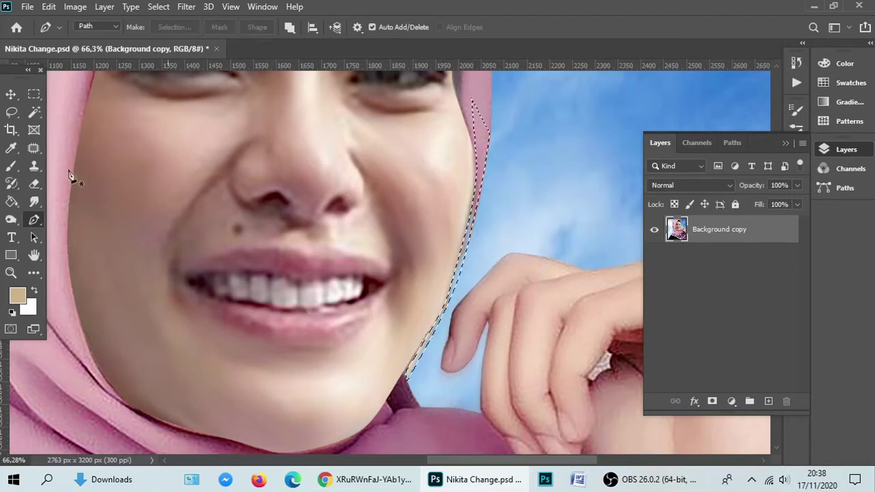
{"action": "left_click", "coordinate": [11, 166]}
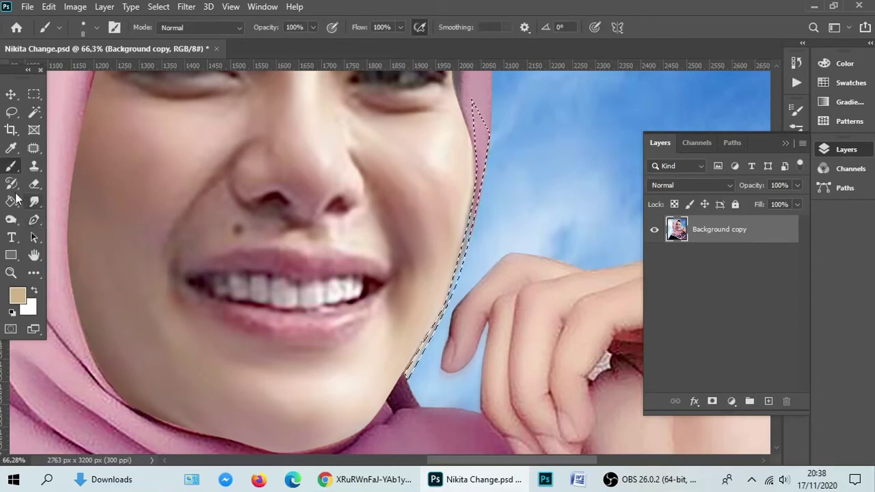
{"action": "left_click", "coordinate": [34, 166]}
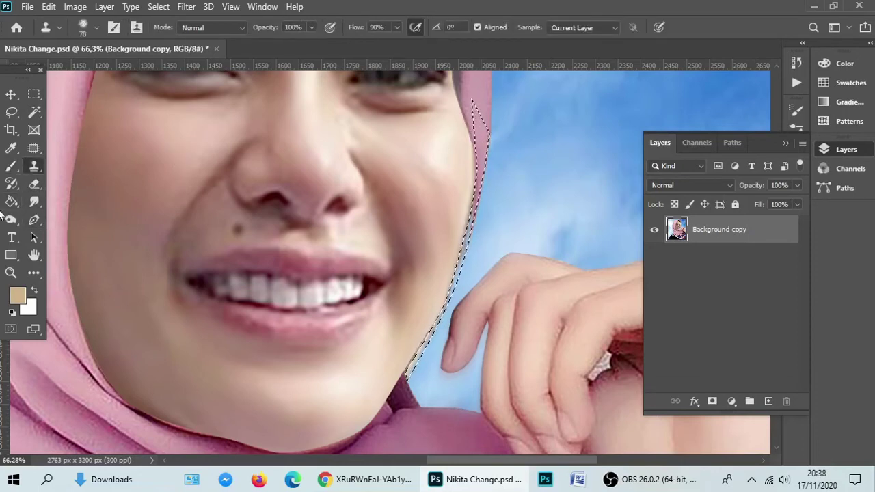
{"action": "left_click", "coordinate": [470, 183]}
{"action": "left_click", "coordinate": [437, 198]}
Paint the selected strip beside the cheek with pink sampled from the headscarf, using a 125 px brush, and deselect it
{"action": "left_click", "coordinate": [14, 167]}
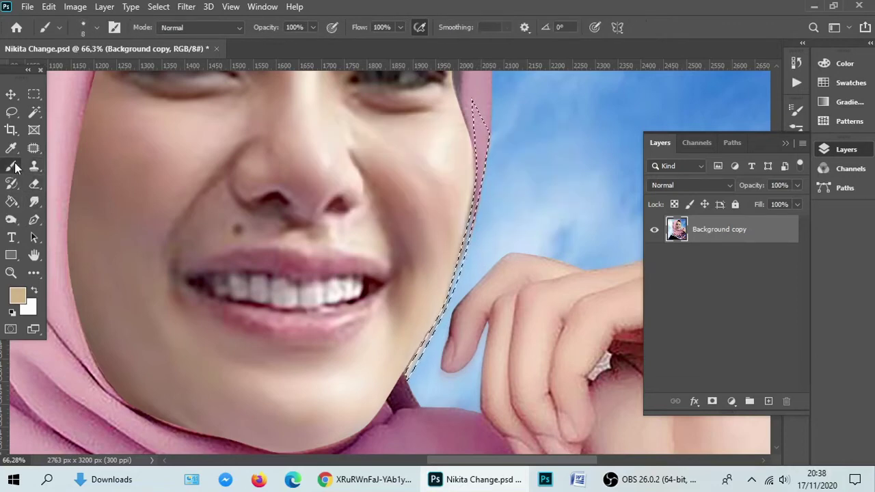
{"action": "left_click", "coordinate": [477, 121], "text": "alt"}
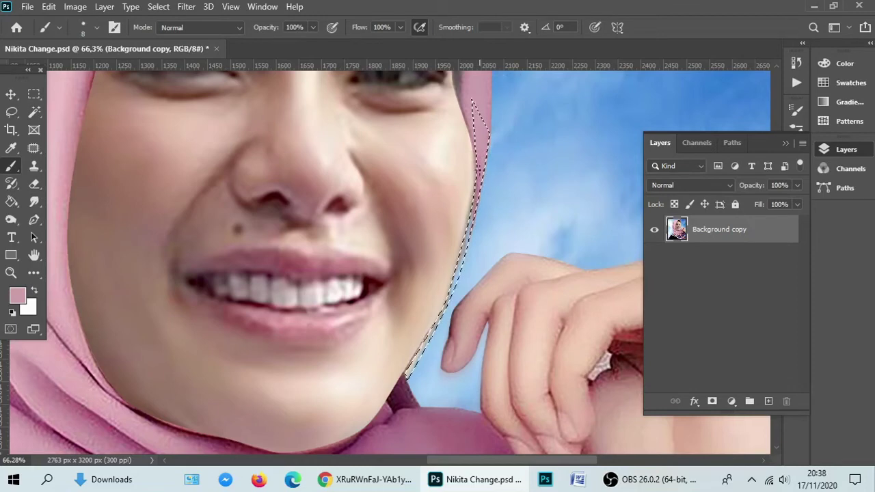
{"action": "key", "text": "bracketright"}
{"action": "key", "text": "bracketright"}
{"action": "key", "text": "bracketright"}
{"action": "key", "text": "bracketright"}
{"action": "key", "text": "bracketright"}
{"action": "key", "text": "bracketright"}
{"action": "left_click_drag", "start_coordinate": [471, 171], "coordinate": [456, 259]}
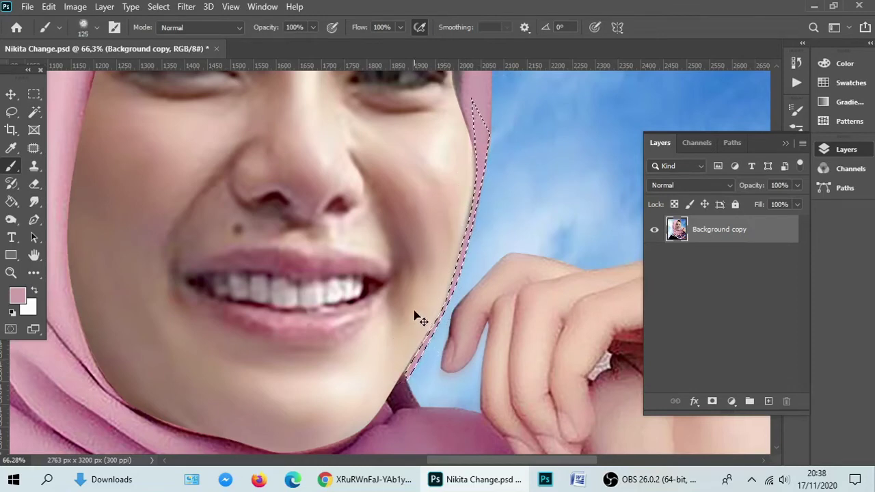
{"action": "scroll", "coordinate": [433, 258], "scroll_direction": "down", "scroll_amount": 2}
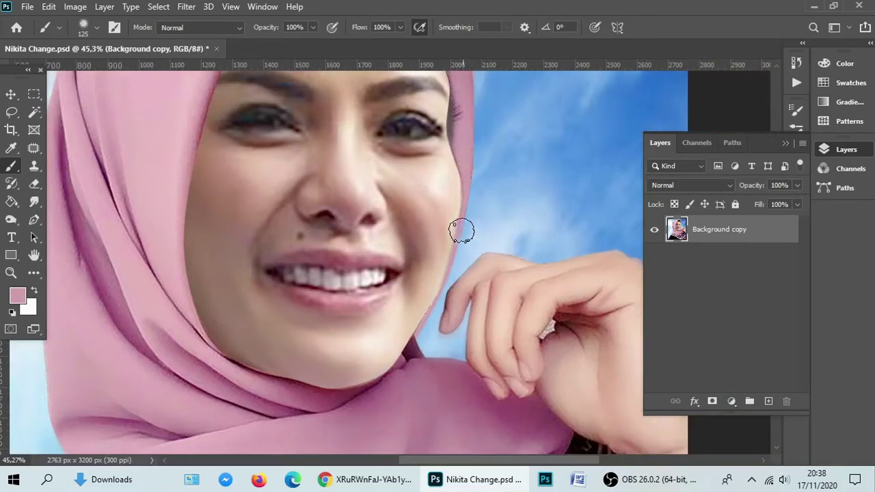
Smudge the inner headscarf edges around the forehead with a 150 px brush at 3% strength
{"action": "left_click", "coordinate": [35, 201]}
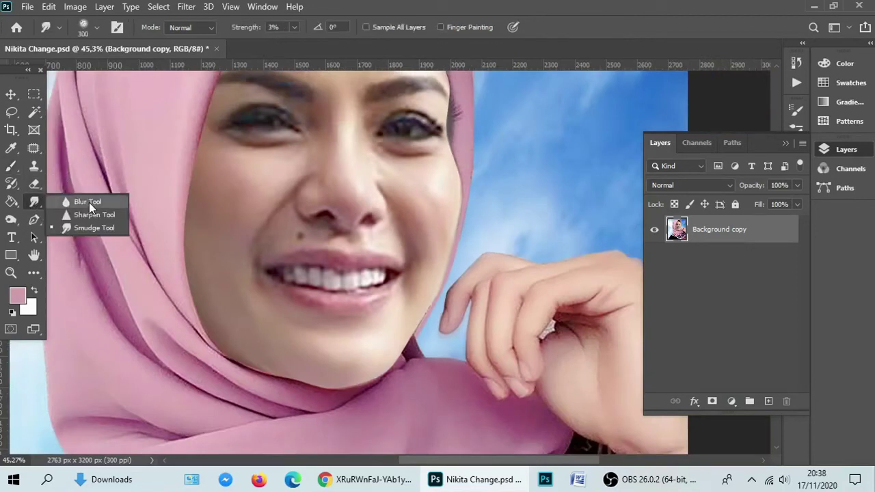
{"action": "left_click", "coordinate": [92, 227]}
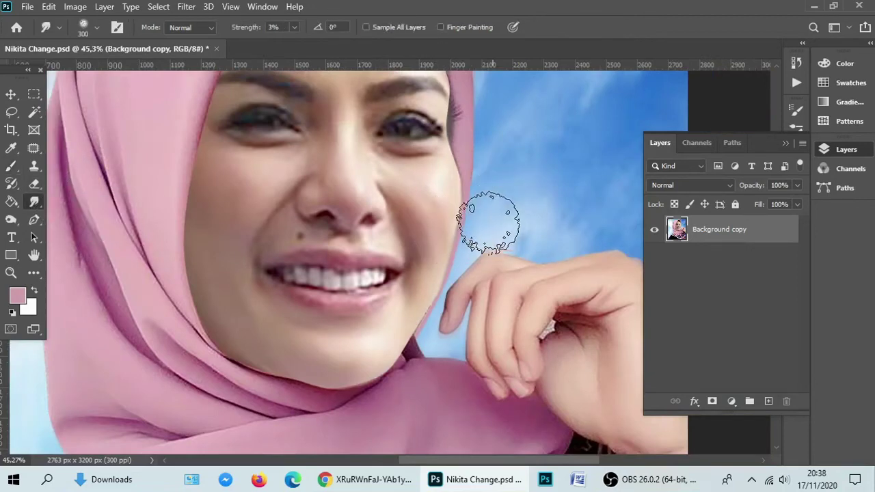
{"action": "scroll", "coordinate": [387, 325], "scroll_direction": "down", "scroll_amount": 3}
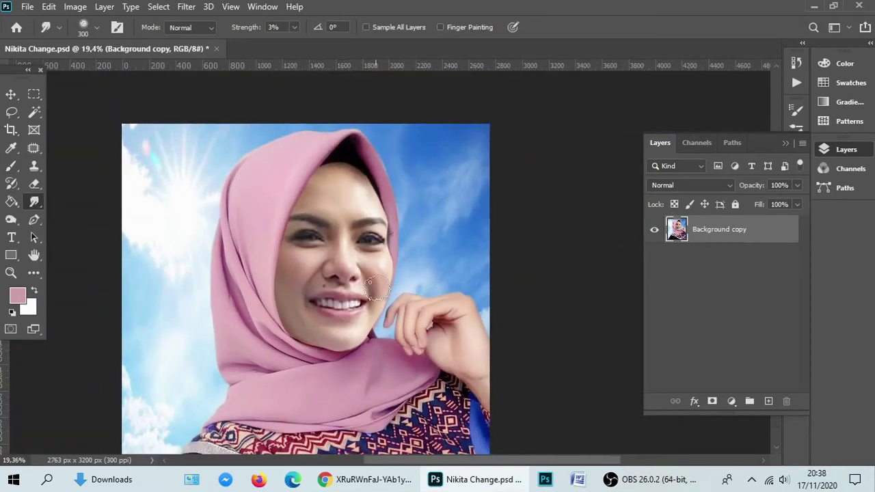
{"action": "scroll", "coordinate": [378, 287], "scroll_direction": "down", "scroll_amount": 1}
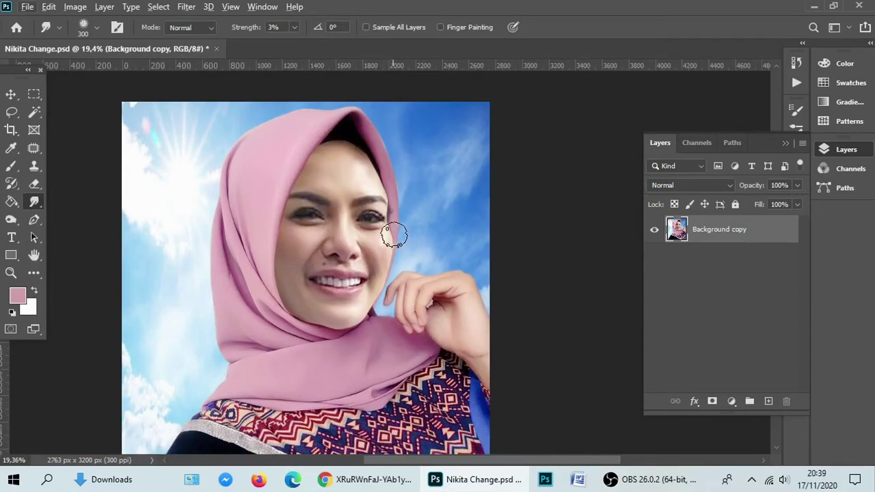
{"action": "scroll", "coordinate": [391, 273], "scroll_direction": "down", "scroll_amount": 2}
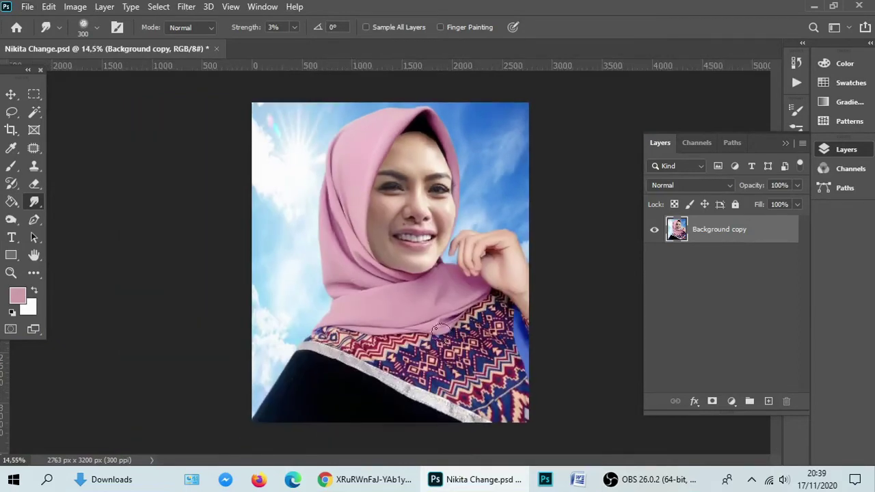
{"action": "scroll", "coordinate": [541, 269], "scroll_direction": "up", "scroll_amount": 4}
{"action": "scroll", "coordinate": [469, 152], "scroll_direction": "down", "scroll_amount": 2}
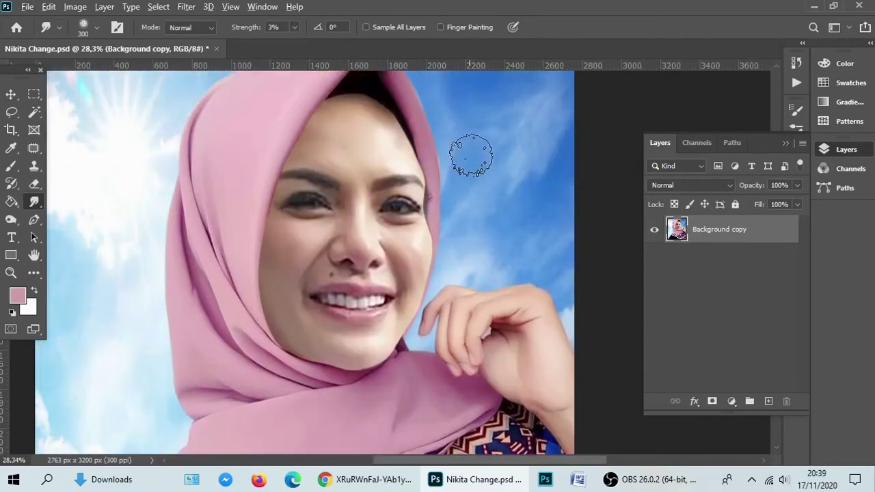
{"action": "scroll", "coordinate": [439, 113], "scroll_direction": "up", "scroll_amount": 4}
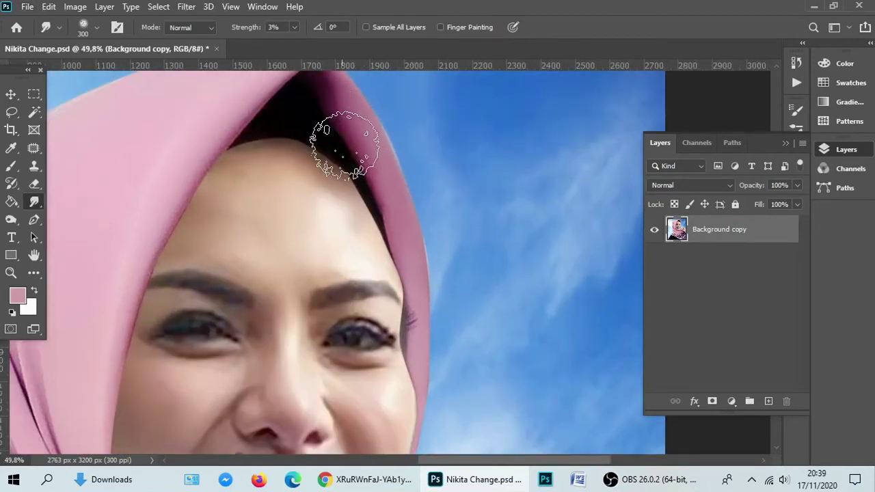
{"action": "key", "text": "bracketleft"}
{"action": "key", "text": "bracketleft"}
{"action": "key", "text": "bracketleft"}
{"action": "key", "text": "bracketleft"}
{"action": "mouse_move", "coordinate": [263, 156]}
{"action": "left_mouse_down"}
{"action": "mouse_move", "coordinate": [299, 146]}
{"action": "mouse_move", "coordinate": [287, 142]}
{"action": "mouse_move", "coordinate": [348, 185]}
{"action": "mouse_move", "coordinate": [388, 258]}
{"action": "mouse_move", "coordinate": [389, 277]}
{"action": "mouse_move", "coordinate": [358, 195]}
{"action": "mouse_move", "coordinate": [332, 168]}
{"action": "mouse_move", "coordinate": [360, 204]}
{"action": "mouse_move", "coordinate": [320, 167]}
{"action": "mouse_move", "coordinate": [269, 149]}
{"action": "mouse_move", "coordinate": [236, 156]}
{"action": "mouse_move", "coordinate": [410, 275]}
{"action": "mouse_move", "coordinate": [405, 363]}
{"action": "mouse_move", "coordinate": [422, 388]}
{"action": "mouse_move", "coordinate": [362, 108]}
{"action": "left_mouse_up"}
Smudge the inner headscarf edge from the forehead down past the right-hand eye to the cheek at 11% strength
{"action": "left_click", "coordinate": [294, 27]}
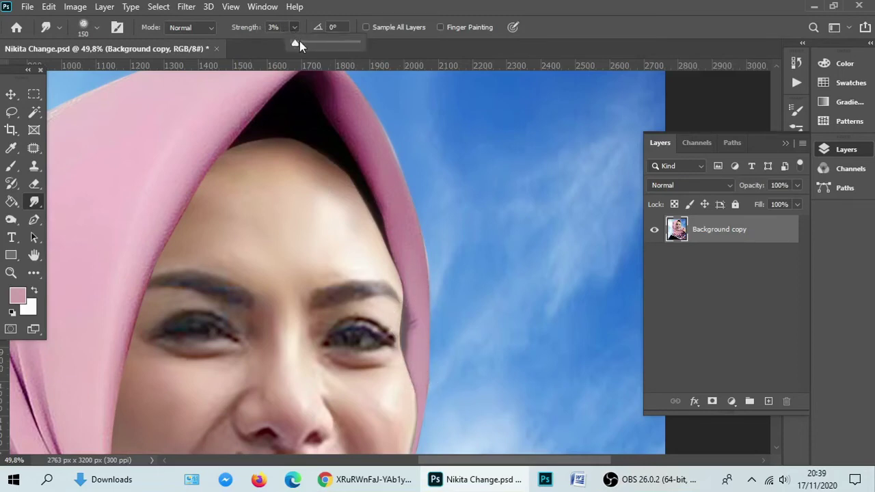
{"action": "left_click_drag", "start_coordinate": [299, 41], "coordinate": [305, 42]}
{"action": "left_click", "coordinate": [236, 152]}
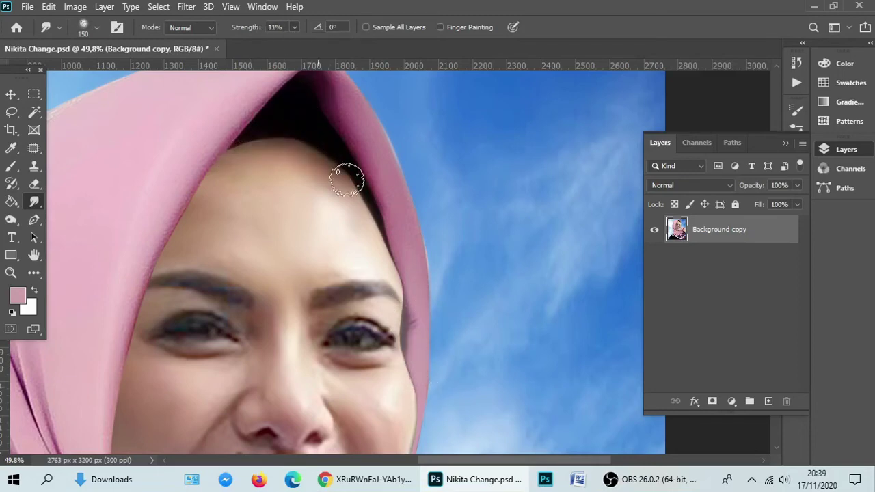
{"action": "mouse_move", "coordinate": [347, 179]}
{"action": "left_mouse_down"}
{"action": "mouse_move", "coordinate": [374, 246]}
{"action": "mouse_move", "coordinate": [394, 262]}
{"action": "mouse_move", "coordinate": [411, 330]}
{"action": "mouse_move", "coordinate": [419, 304]}
{"action": "left_mouse_up"}
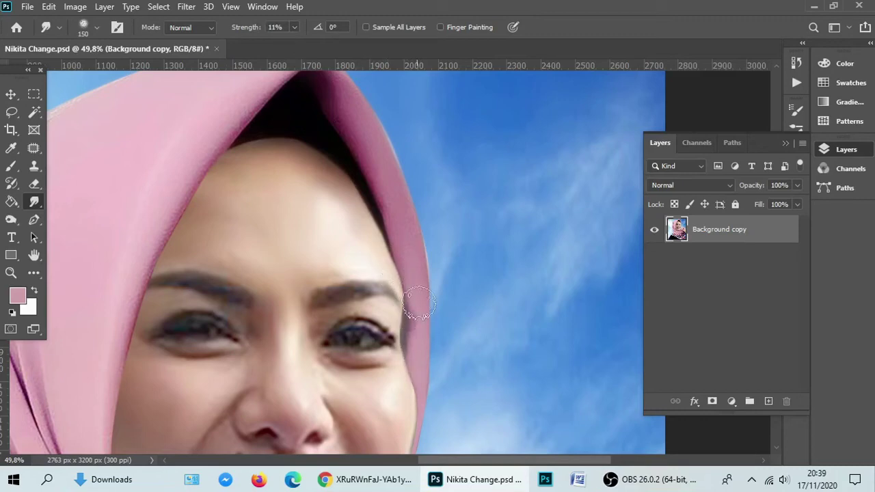
{"action": "scroll", "coordinate": [407, 328], "scroll_direction": "down", "scroll_amount": 2}
{"action": "left_click_drag", "start_coordinate": [406, 346], "coordinate": [397, 426]}
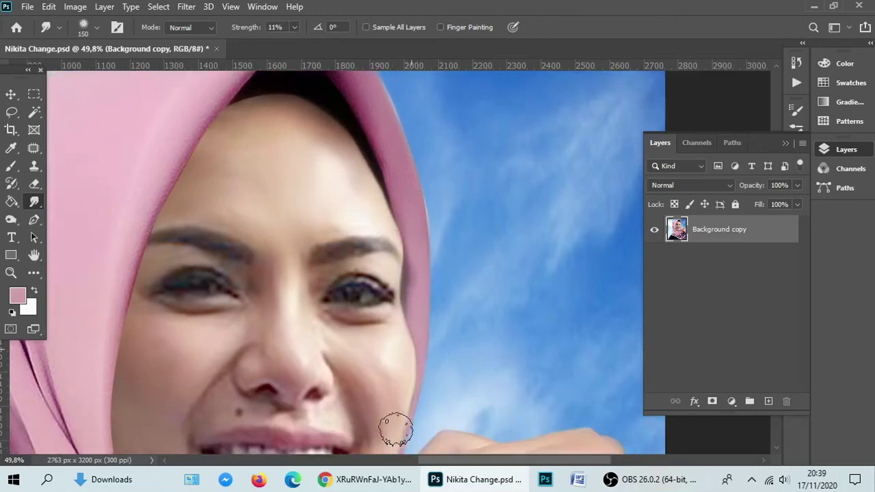
Smudge the headscarf's inner edge along the left-hand side of the face and its upper outer edge against the sky
{"action": "scroll", "coordinate": [411, 403], "scroll_direction": "down", "scroll_amount": 2}
{"action": "scroll", "coordinate": [380, 316], "scroll_direction": "down", "scroll_amount": 2}
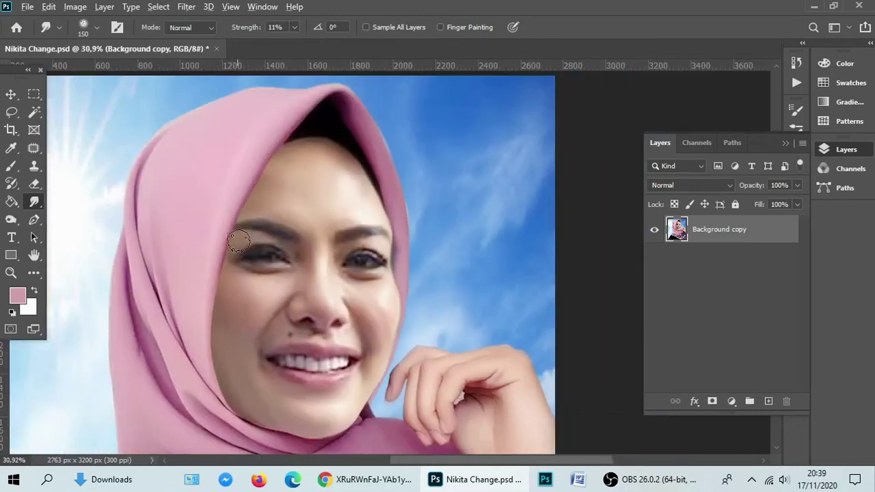
{"action": "scroll", "coordinate": [238, 241], "scroll_direction": "up", "scroll_amount": 2}
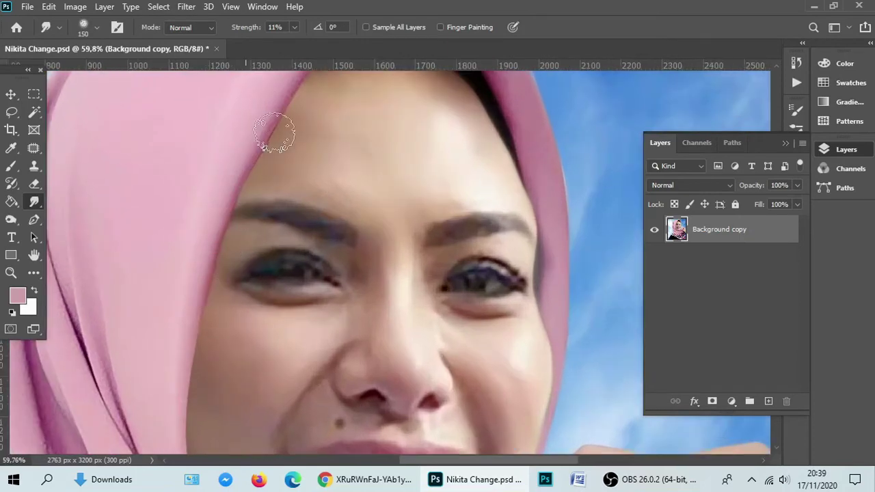
{"action": "scroll", "coordinate": [267, 126], "scroll_direction": "up", "scroll_amount": 1}
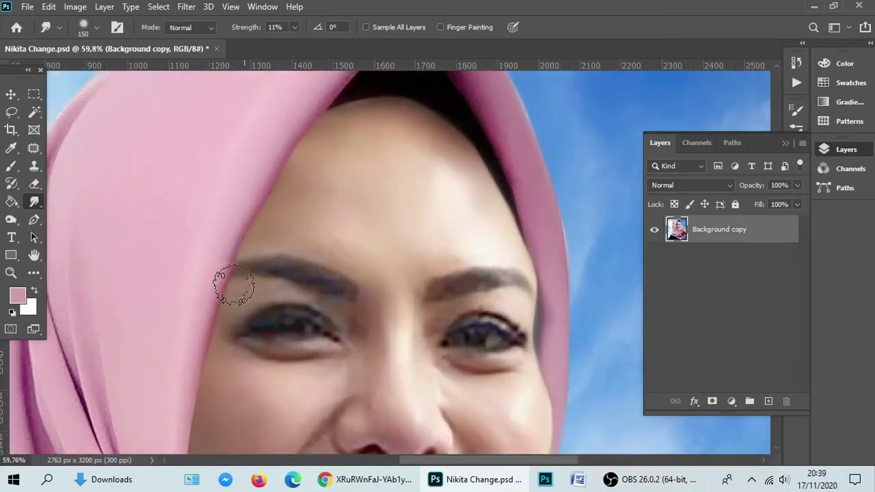
{"action": "scroll", "coordinate": [307, 239], "scroll_direction": "up", "scroll_amount": 1}
{"action": "scroll", "coordinate": [400, 98], "scroll_direction": "up", "scroll_amount": 1}
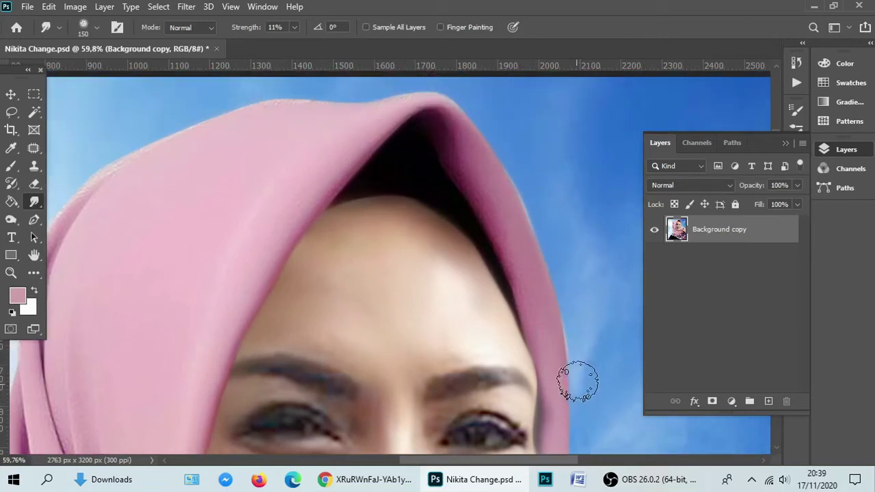
{"action": "scroll", "coordinate": [445, 122], "scroll_direction": "up", "scroll_amount": 1}
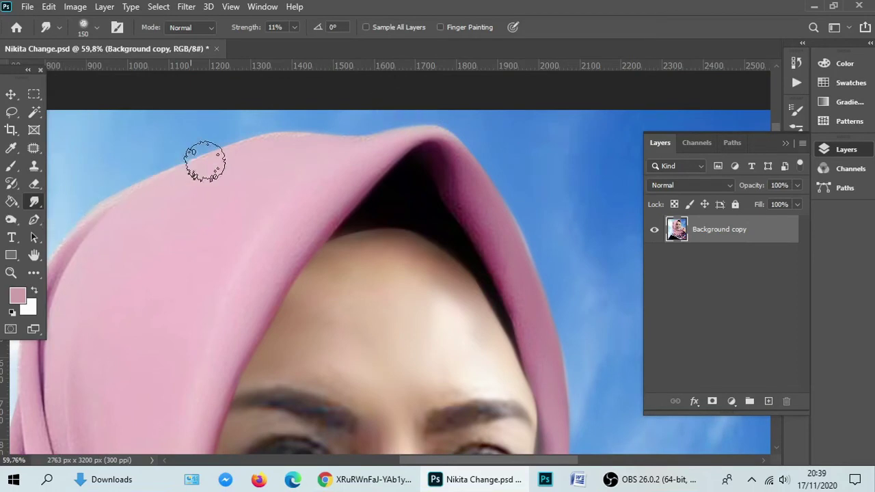
Smudge the headscarf's left-hand outer edge down to the black shoulder against the sky, and save the document
{"action": "scroll", "coordinate": [263, 206], "scroll_direction": "down", "scroll_amount": 2}
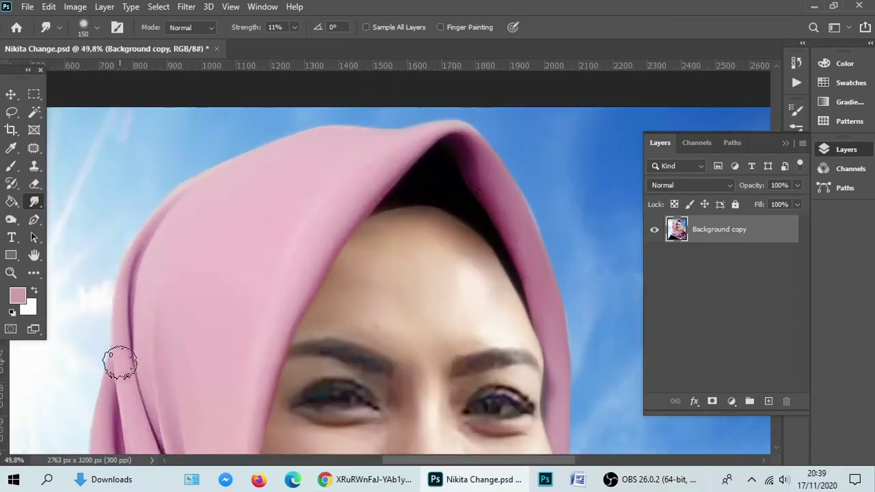
{"action": "scroll", "coordinate": [117, 363], "scroll_direction": "down", "scroll_amount": 2}
{"action": "scroll", "coordinate": [117, 329], "scroll_direction": "down", "scroll_amount": 3}
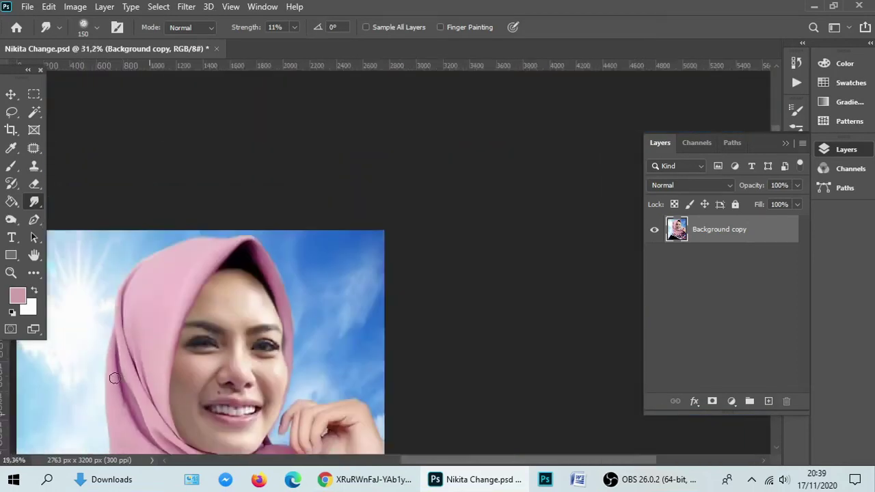
{"action": "scroll", "coordinate": [114, 378], "scroll_direction": "down", "scroll_amount": 1}
{"action": "scroll", "coordinate": [294, 293], "scroll_direction": "up", "scroll_amount": 3}
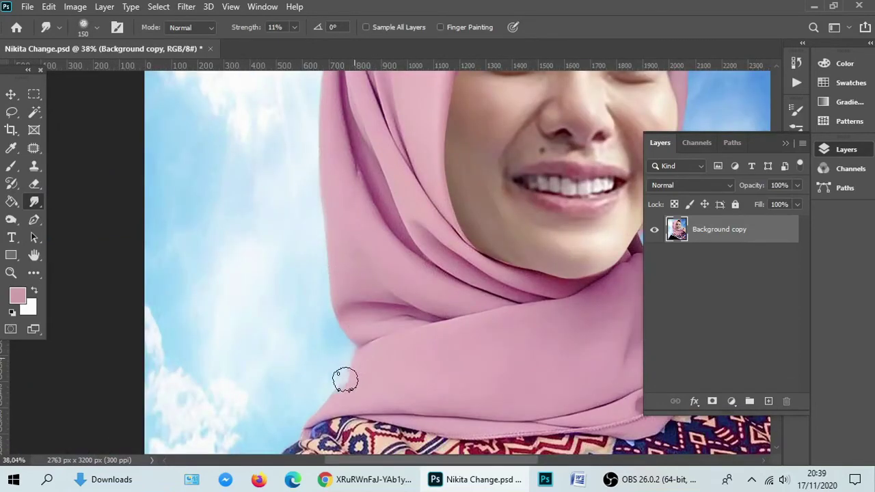
{"action": "scroll", "coordinate": [307, 348], "scroll_direction": "down", "scroll_amount": 4}
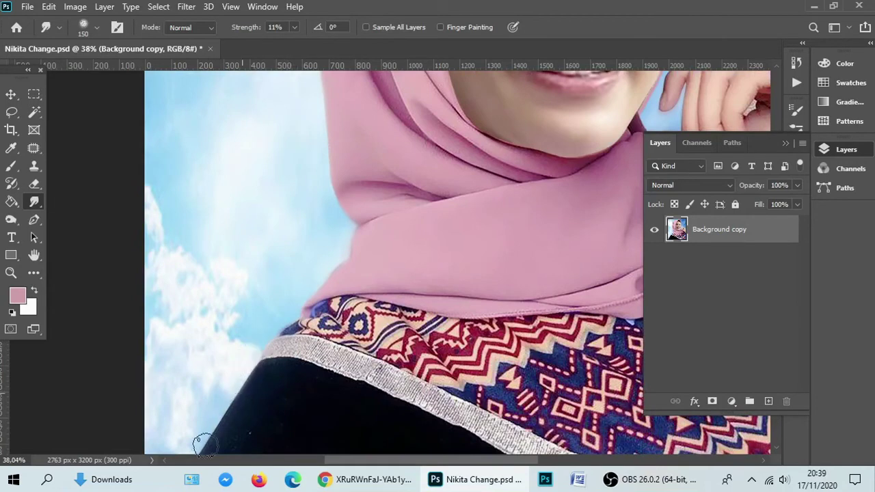
{"action": "scroll", "coordinate": [228, 389], "scroll_direction": "down", "scroll_amount": 2}
{"action": "scroll", "coordinate": [320, 344], "scroll_direction": "down", "scroll_amount": 2}
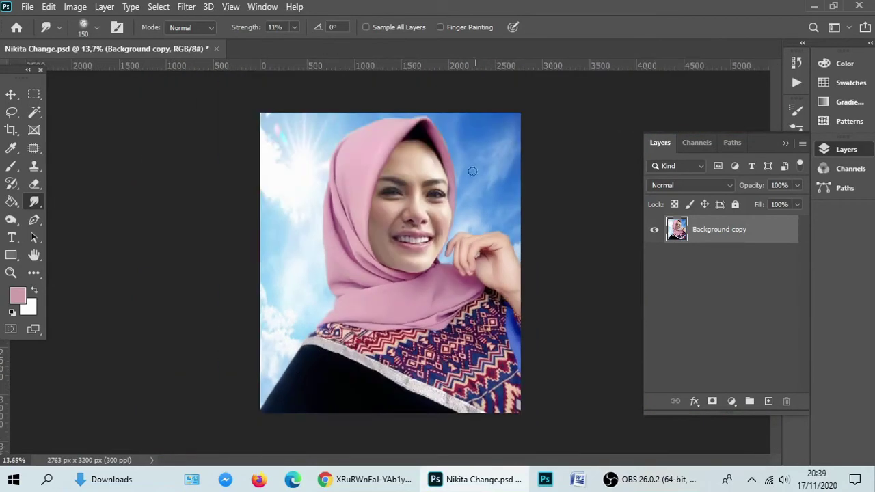
{"action": "scroll", "coordinate": [323, 125], "scroll_direction": "up", "scroll_amount": 1}
{"action": "key", "text": "ctrl+s"}
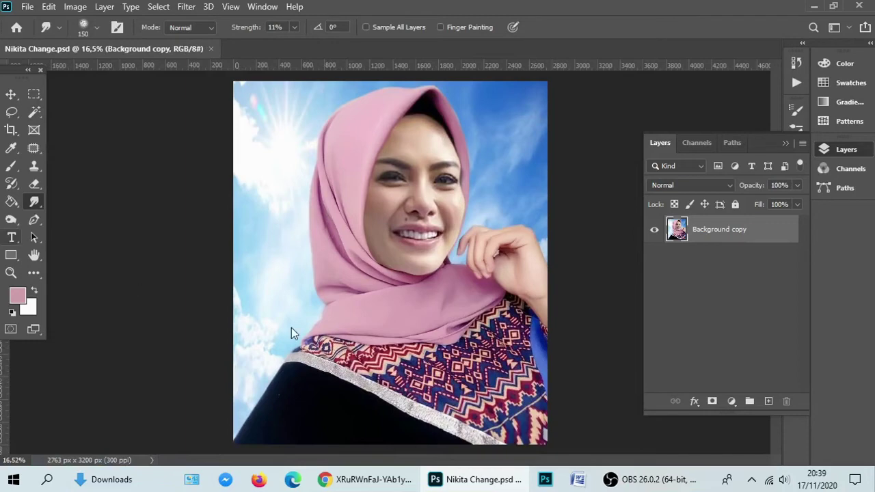
Add the horizontal text "Merubah Penampilan Mah Gampang" over the black shoulder in white 72 pt Arial Rounded MT Bold
{"action": "key", "text": "t"}
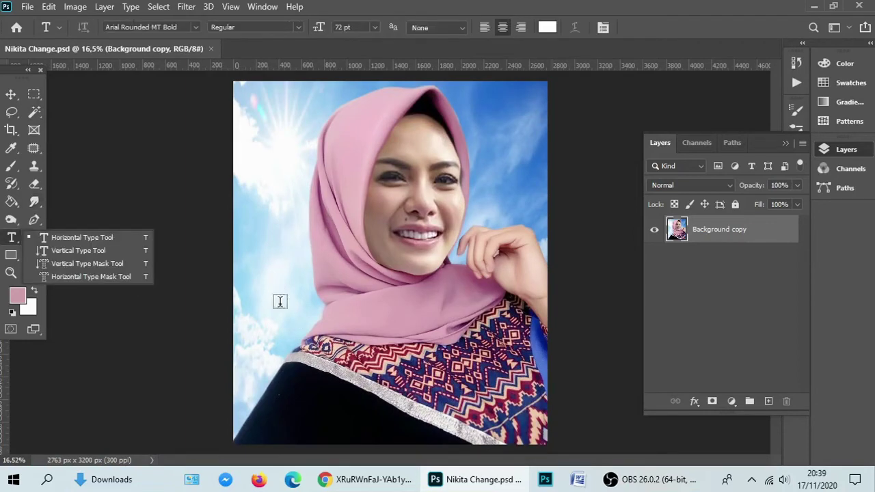
{"action": "left_click", "coordinate": [307, 399]}
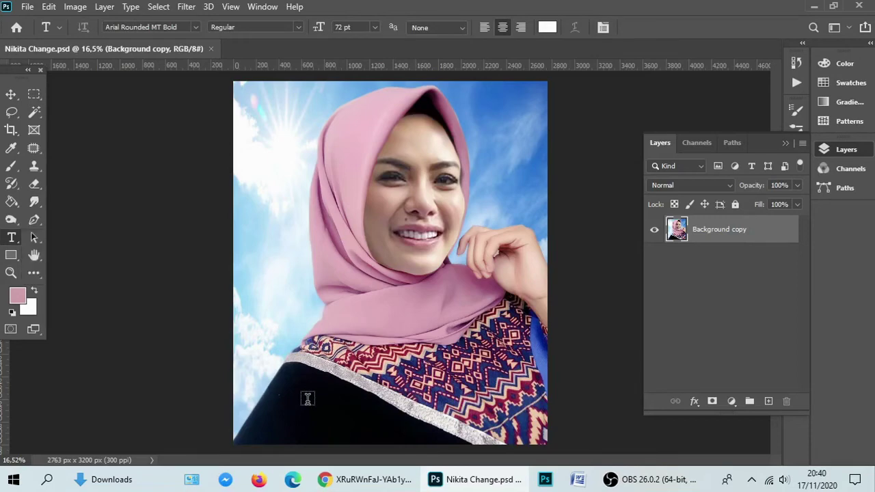
{"action": "type", "text": "Merubah"}
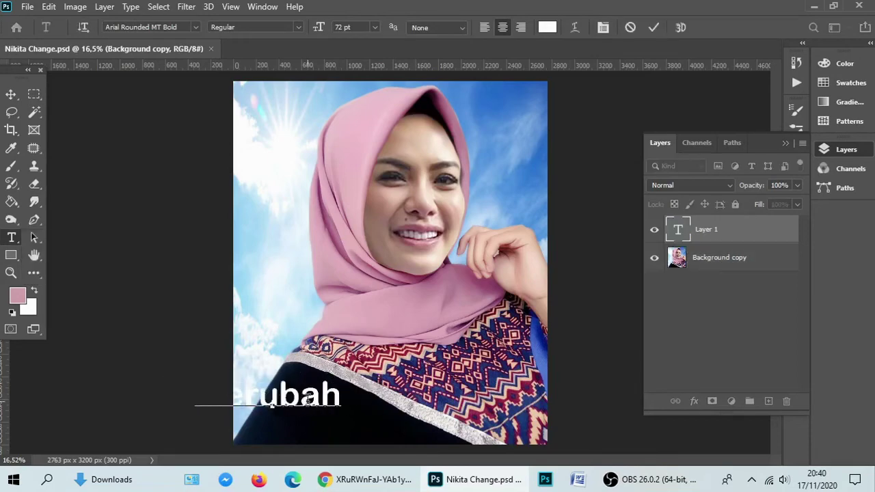
{"action": "type", "text": " Pena"}
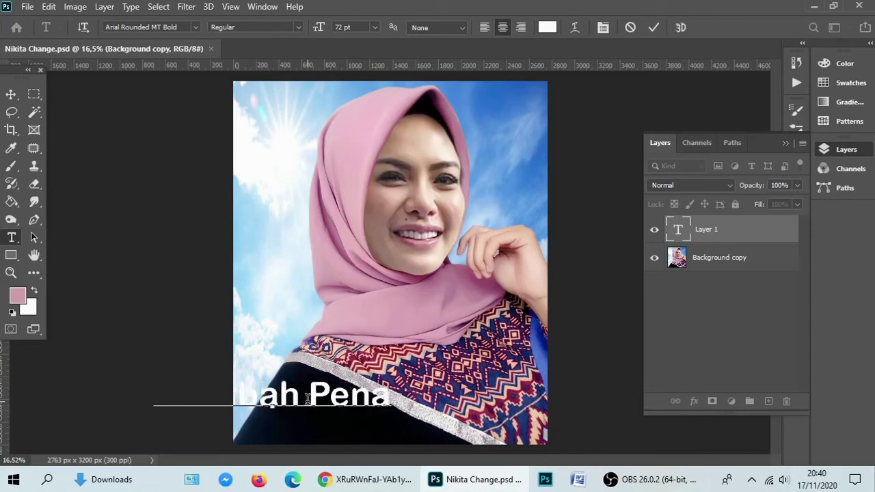
{"action": "type", "text": "mpilan"}
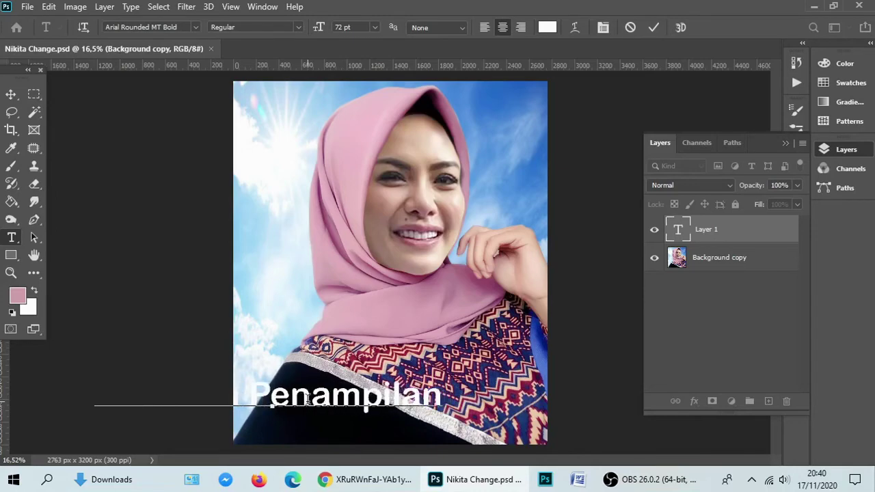
{"action": "type", "text": " Mah G"}
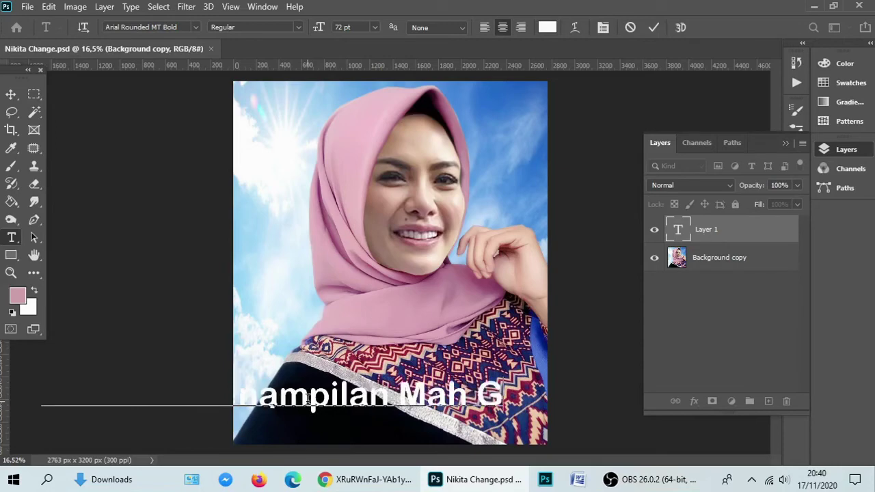
{"action": "type", "text": "ampan"}
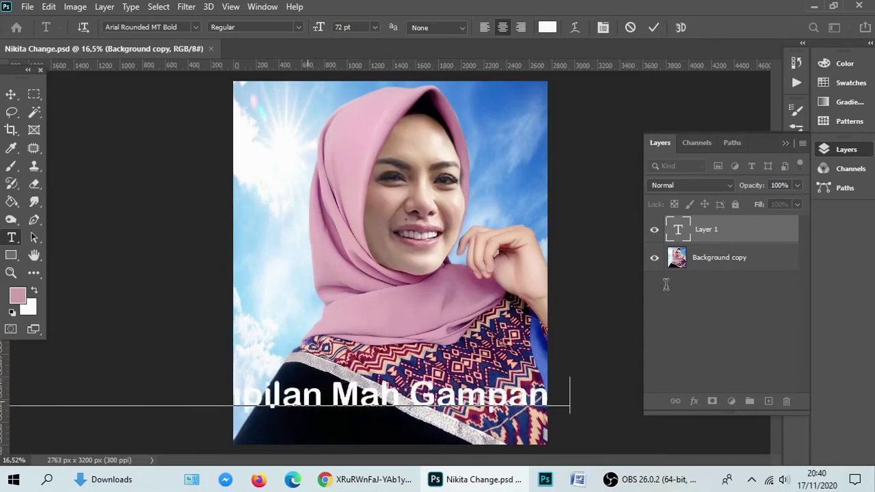
Set the font size of the whole caption to 48 pt
{"action": "key", "text": "ctrl+a"}
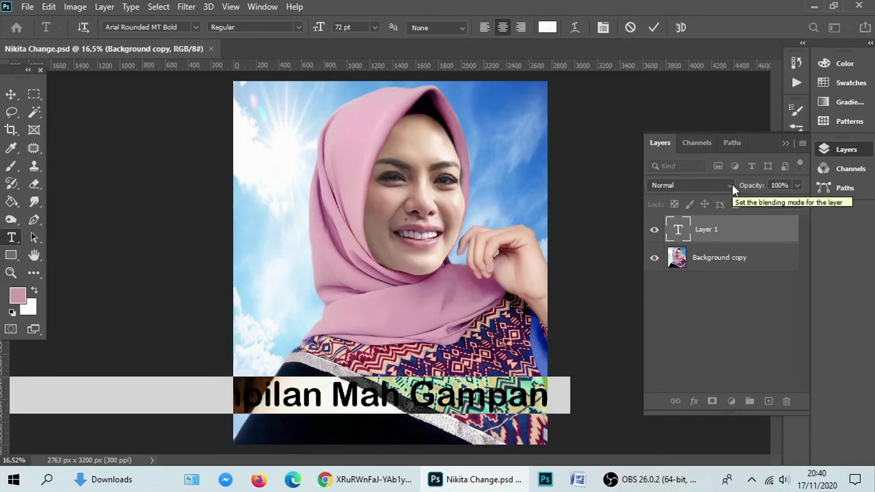
{"action": "left_click", "coordinate": [376, 27]}
{"action": "left_click", "coordinate": [356, 185]}
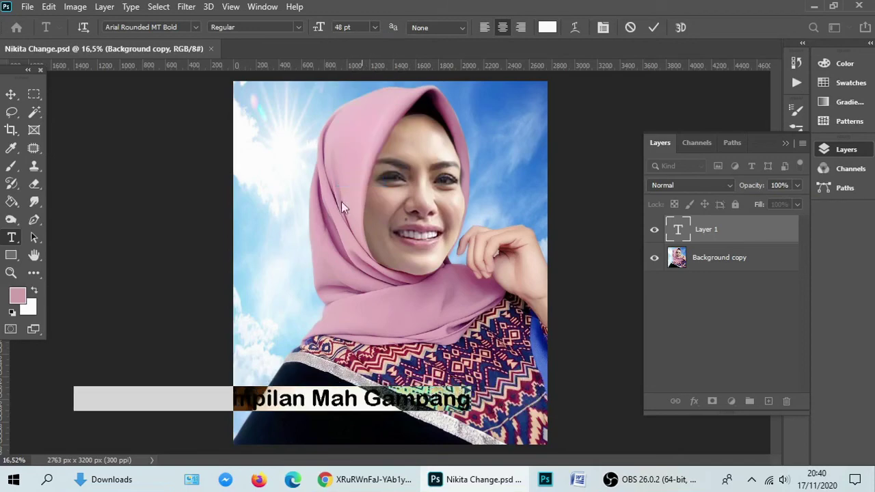
Move the caption up across the lower headscarf and narrow it horizontally to fit within the picture's width
{"action": "left_click", "coordinate": [11, 94]}
{"action": "left_click_drag", "start_coordinate": [250, 380], "coordinate": [409, 335]}
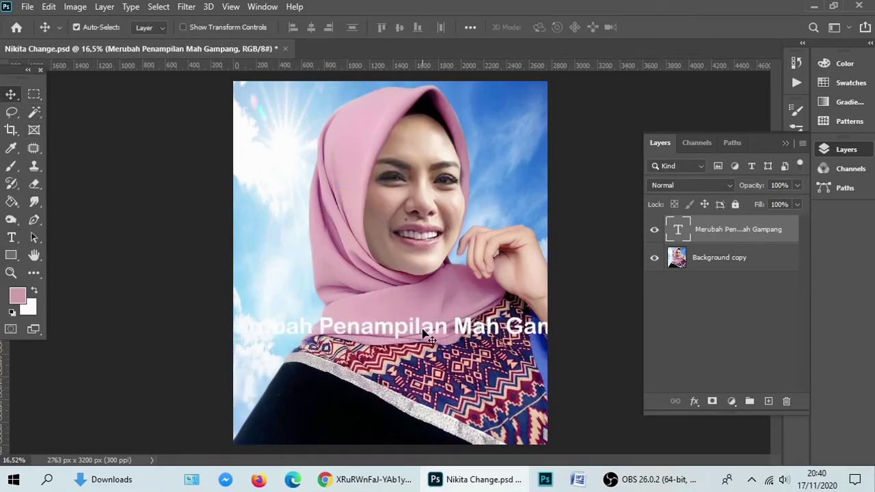
{"action": "key", "text": "ctrl+t"}
{"action": "left_click_drag", "start_coordinate": [612, 326], "coordinate": [487, 328]}
{"action": "left_click", "coordinate": [11, 94]}
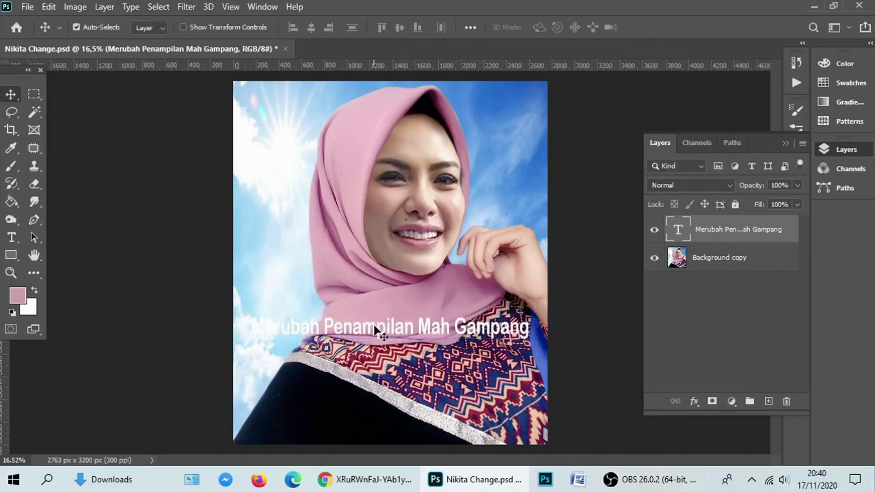
Add a black drop shadow to the caption at 100% opacity, 90° angle, 3 px distance, 100% spread and 16 px size
{"action": "right_click", "coordinate": [380, 332]}
{"action": "left_click", "coordinate": [383, 332]}
{"action": "right_click", "coordinate": [760, 229]}
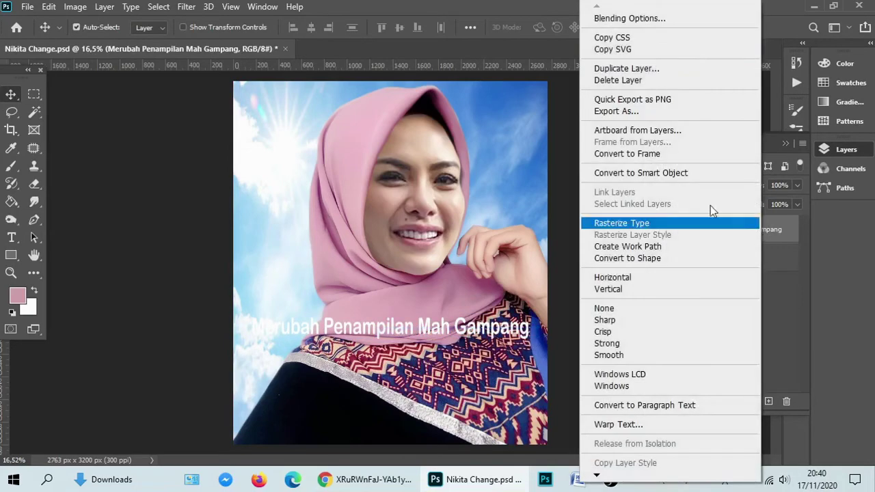
{"action": "left_click", "coordinate": [653, 19]}
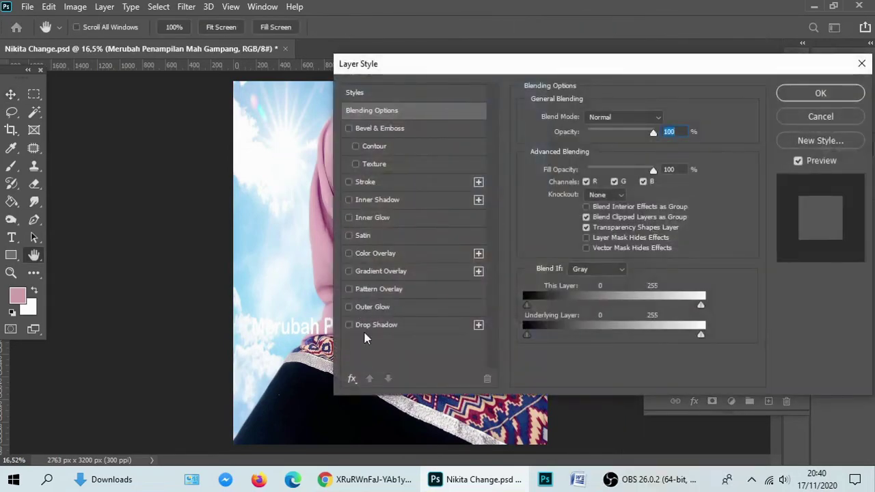
{"action": "left_click", "coordinate": [366, 325]}
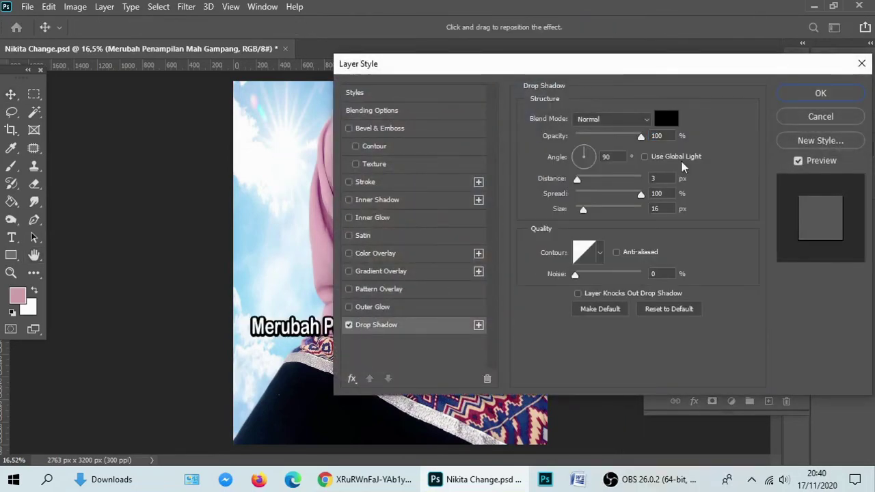
{"action": "left_click", "coordinate": [819, 95]}
Append "..." to the end of the caption "Merubah Penampilan Mah Gampang"
{"action": "scroll", "coordinate": [355, 335], "scroll_direction": "up", "scroll_amount": 1}
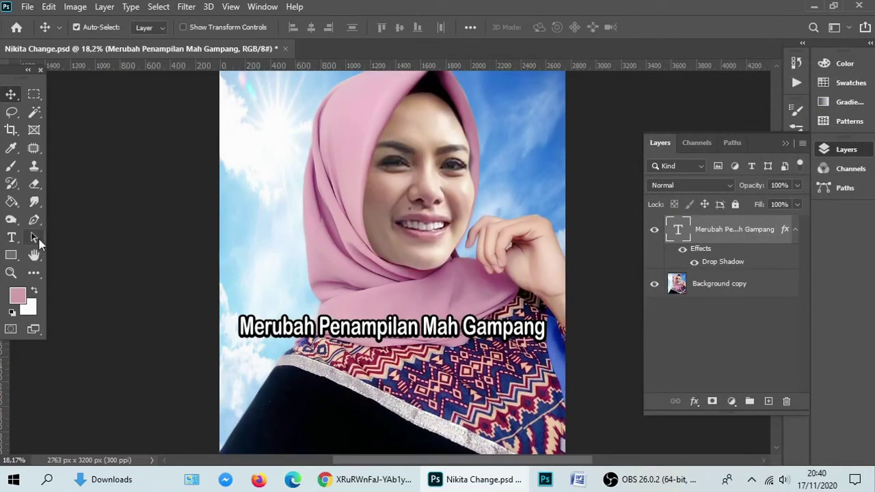
{"action": "left_click", "coordinate": [12, 237]}
{"action": "left_click", "coordinate": [544, 330]}
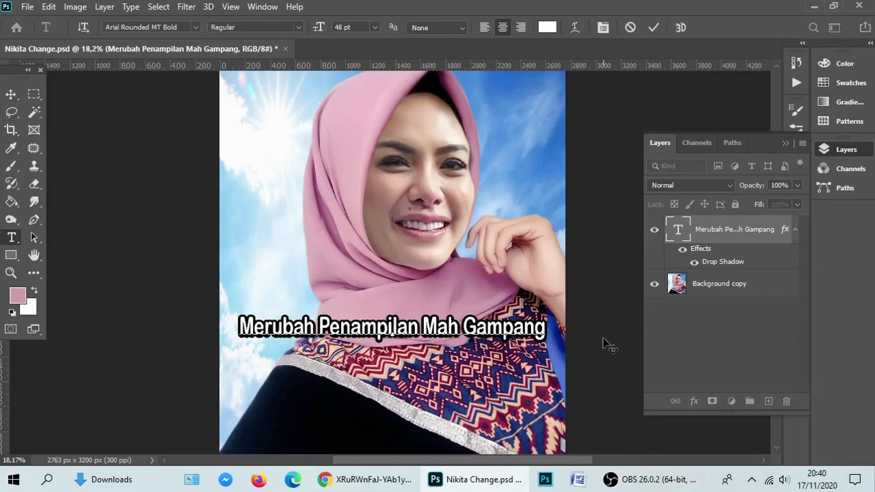
{"action": "type", "text": "..."}
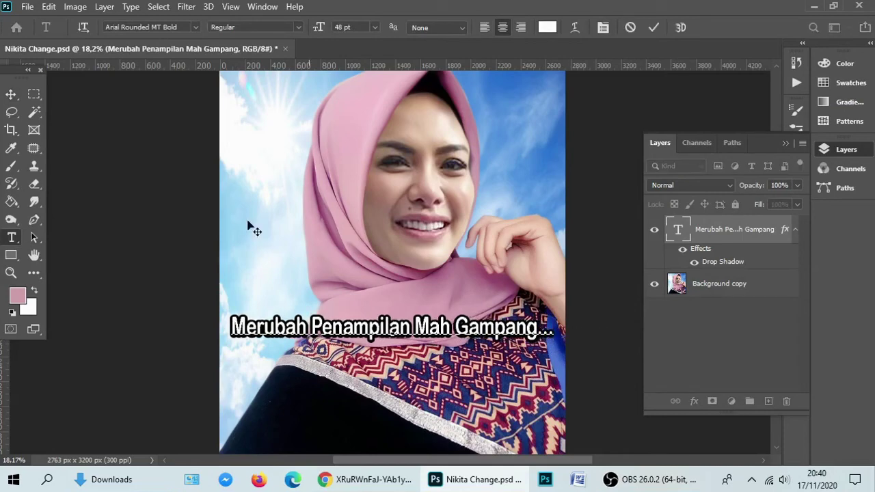
{"action": "left_click", "coordinate": [15, 96]}
Duplicate the caption layer and place the copy directly beneath the original line
{"action": "key", "text": "ctrl"}
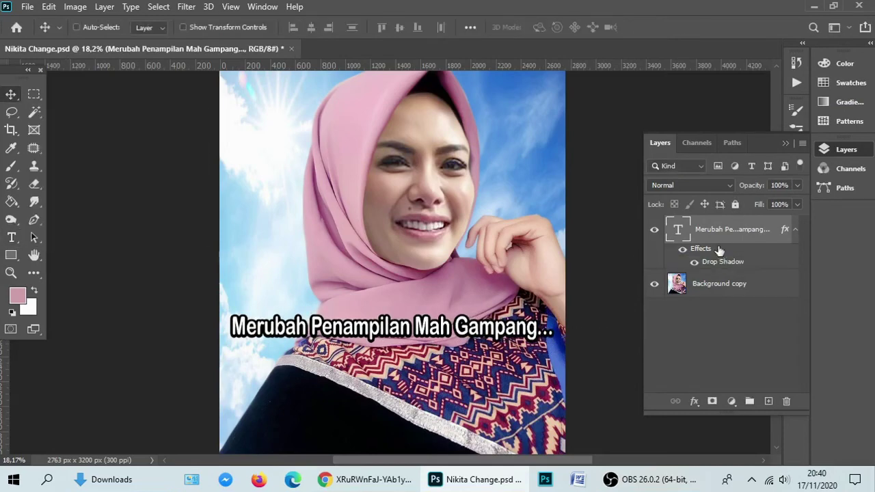
{"action": "key", "text": "ctrl+j"}
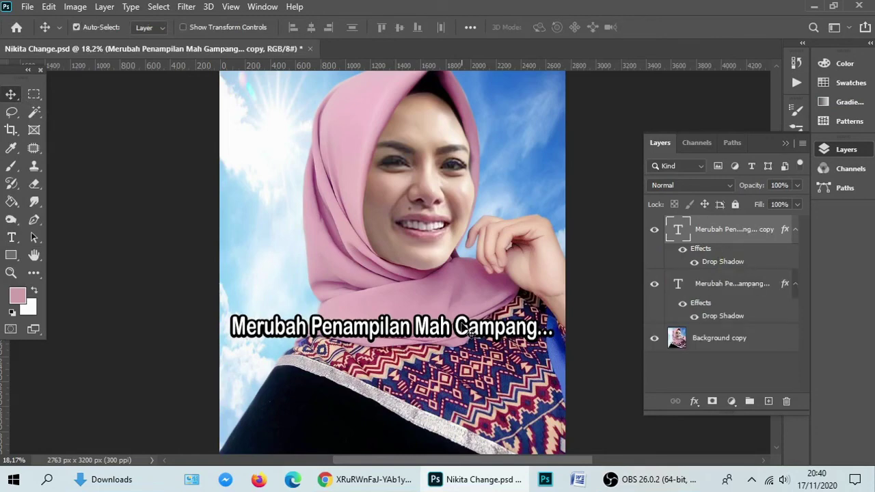
{"action": "left_click_drag", "start_coordinate": [462, 332], "coordinate": [465, 363]}
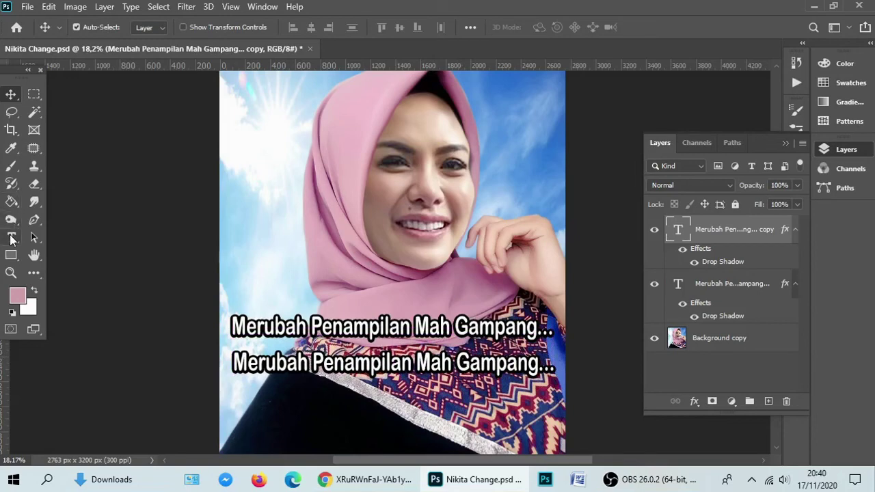
Replace the lower caption's text with “Yang susah menjaga kebersihan hati”, including the quotation marks
{"action": "left_click", "coordinate": [11, 237]}
{"action": "triple_click", "coordinate": [285, 373]}
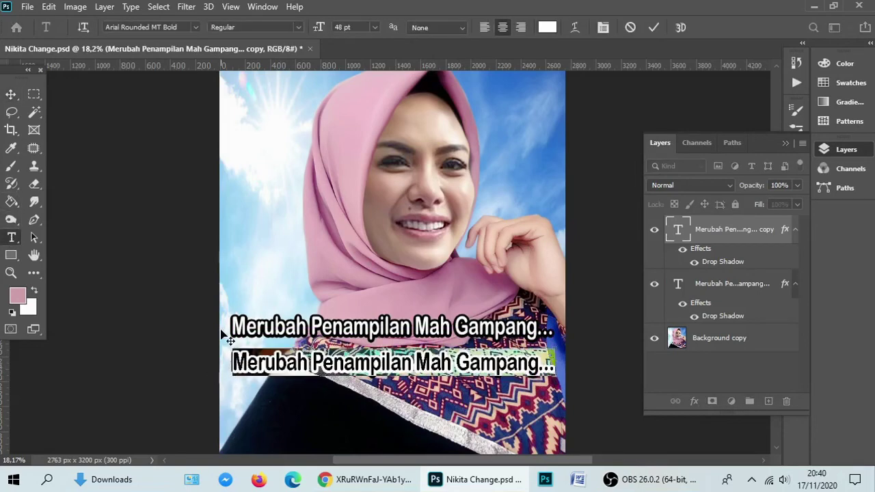
{"action": "type", "text": "Yang s"}
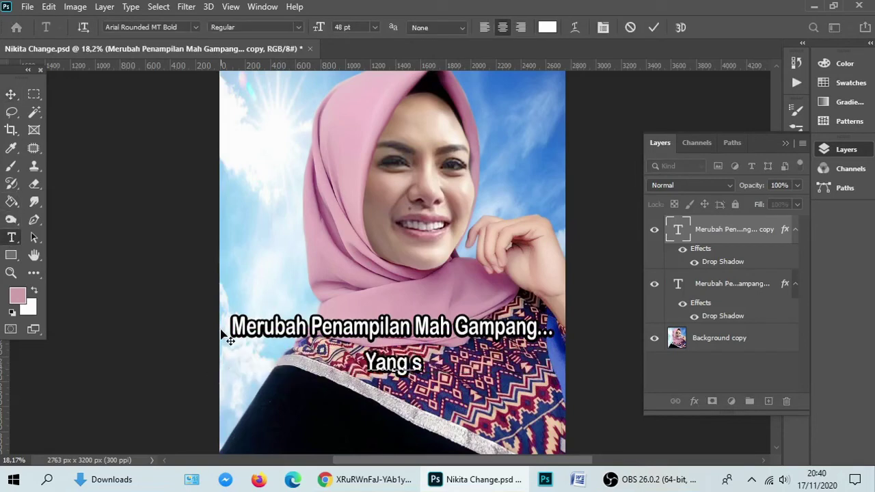
{"action": "type", "text": "usah me"}
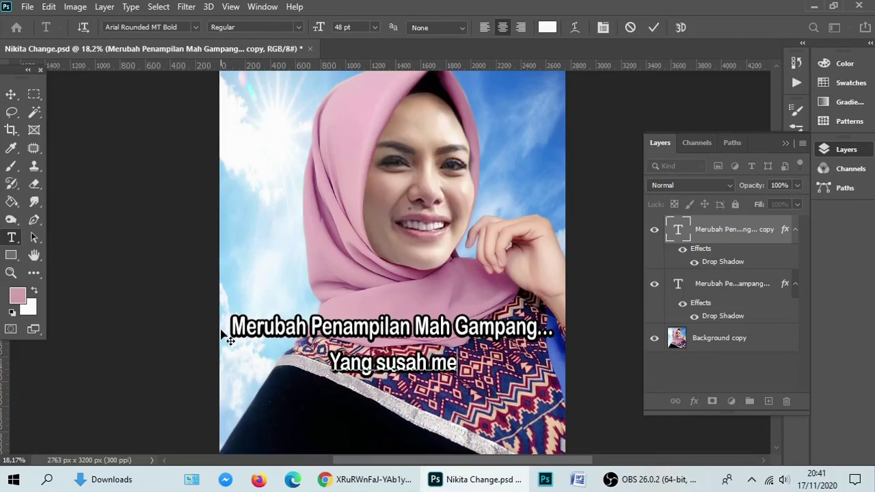
{"action": "type", "text": "njaga"}
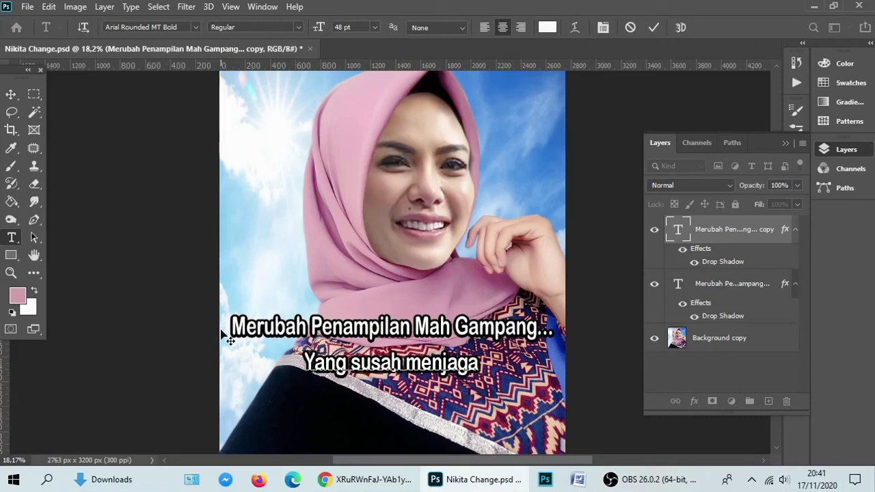
{"action": "type", "text": " kebersihan"}
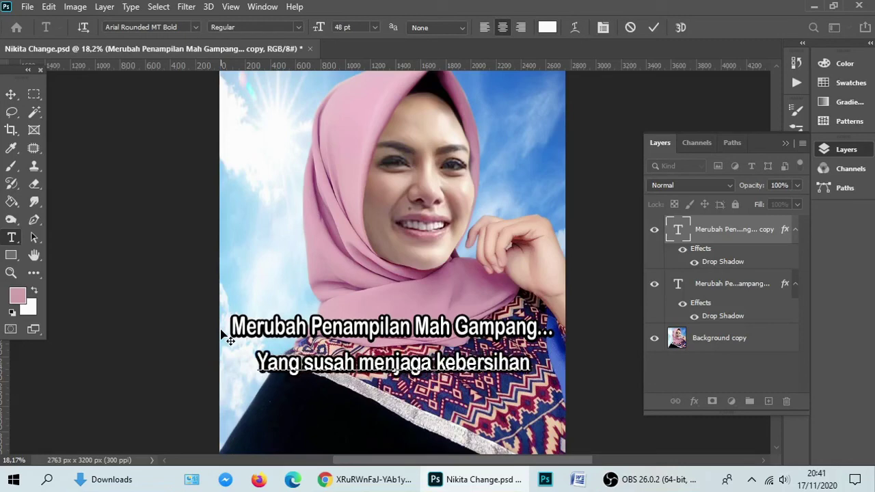
{"action": "type", "text": " hati"}
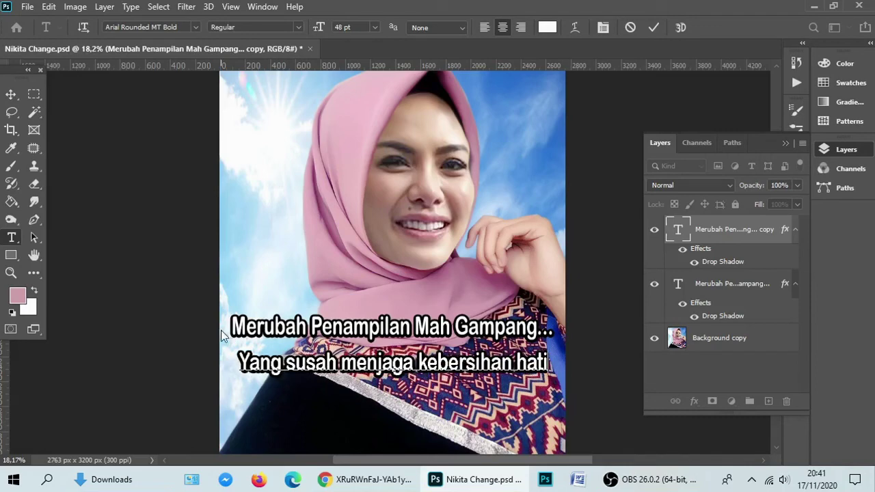
{"action": "type", "text": "\""}
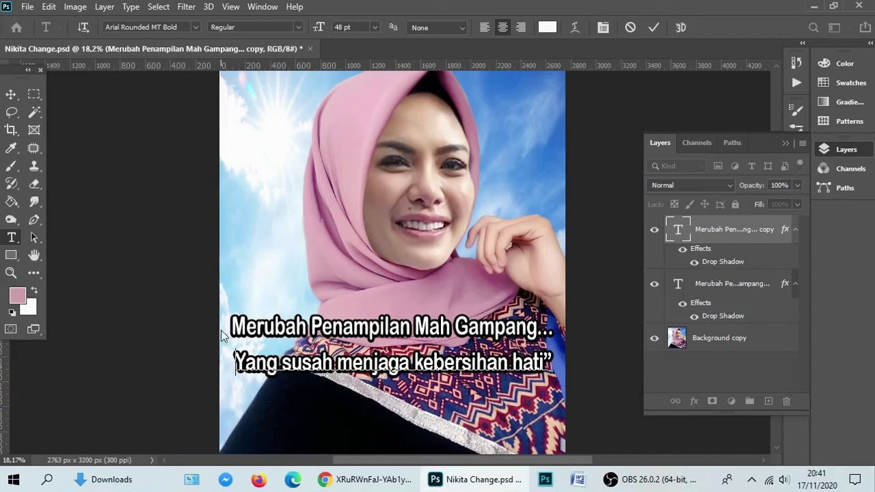
{"action": "key", "text": "Home"}
{"action": "type", "text": "\""}
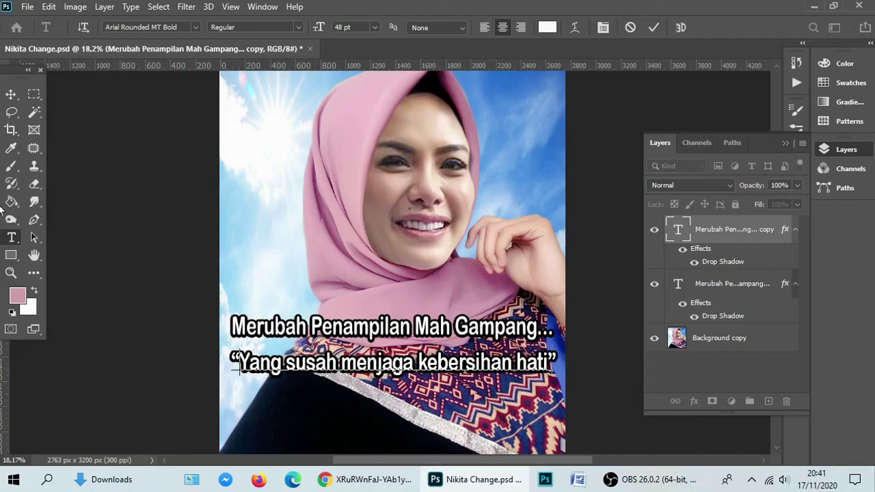
{"action": "left_click", "coordinate": [11, 93]}
Choose the Pekanbaru - ART watermark stamp as the brush tip for the Brush tool
{"action": "scroll", "coordinate": [301, 284], "scroll_direction": "down", "scroll_amount": 1}
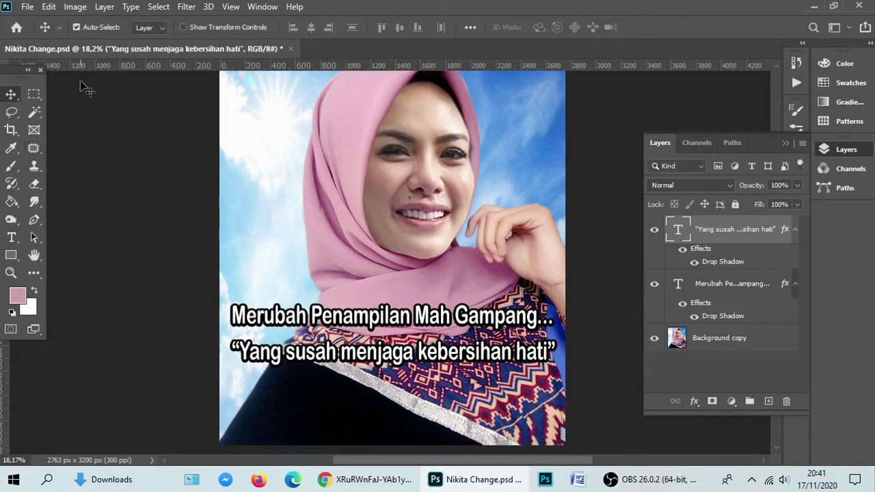
{"action": "left_click", "coordinate": [13, 167]}
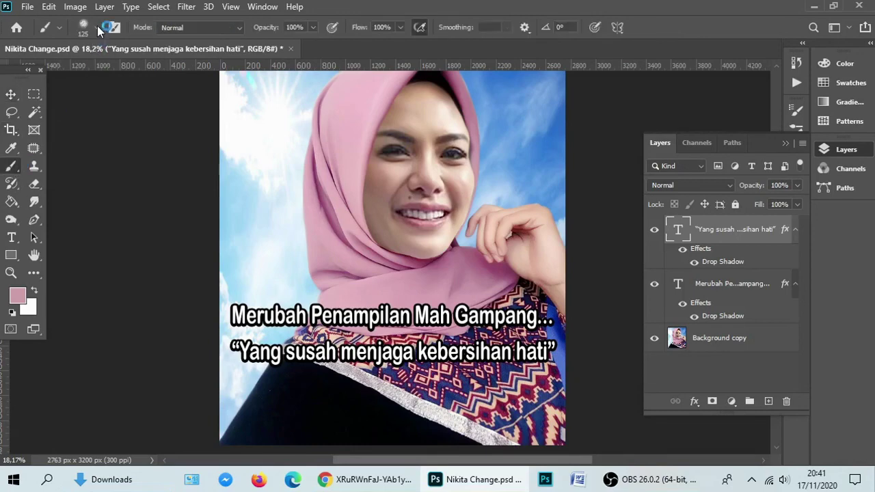
{"action": "left_click", "coordinate": [96, 27]}
{"action": "scroll", "coordinate": [136, 205], "scroll_direction": "down", "scroll_amount": 5}
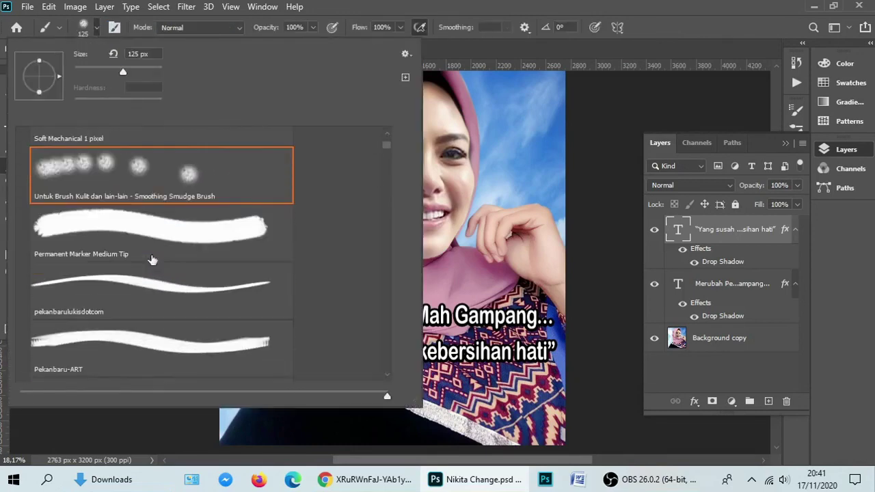
{"action": "scroll", "coordinate": [153, 259], "scroll_direction": "down", "scroll_amount": 2}
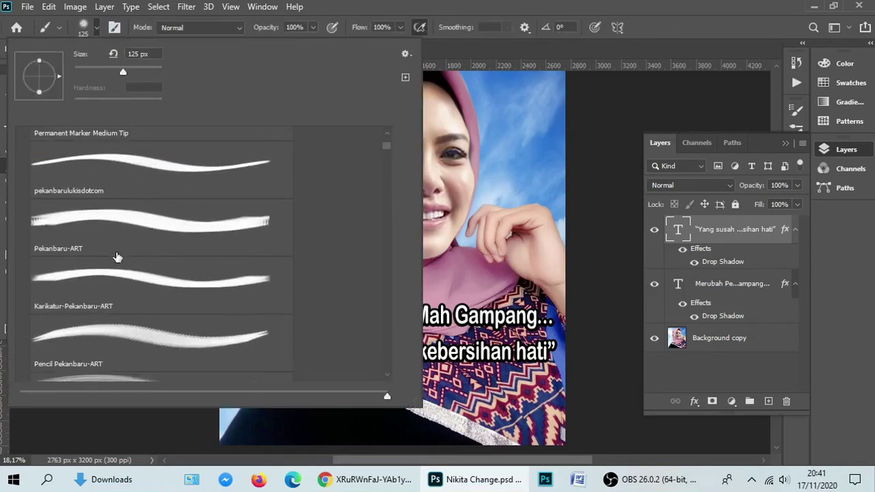
{"action": "left_click", "coordinate": [115, 245]}
{"action": "double_click", "coordinate": [250, 242]}
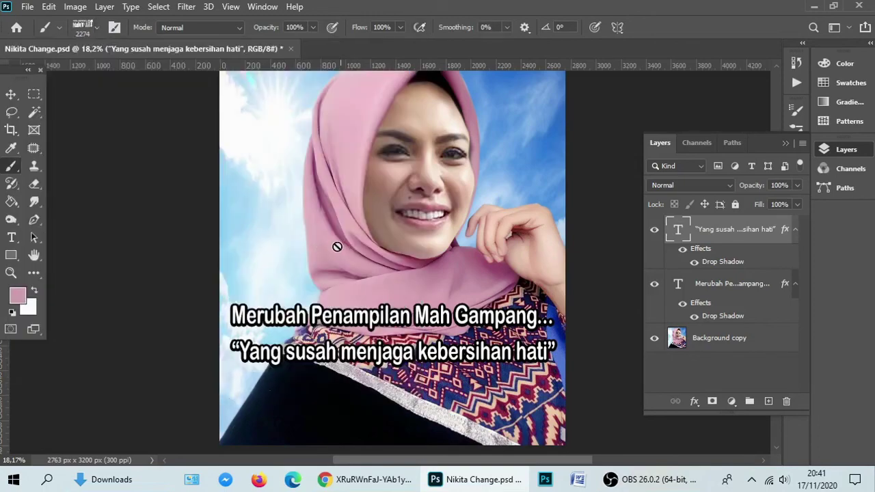
Stamp the watermark once in white at 1000 px over the black shoulder on the Background copy layer
{"action": "left_click", "coordinate": [725, 346]}
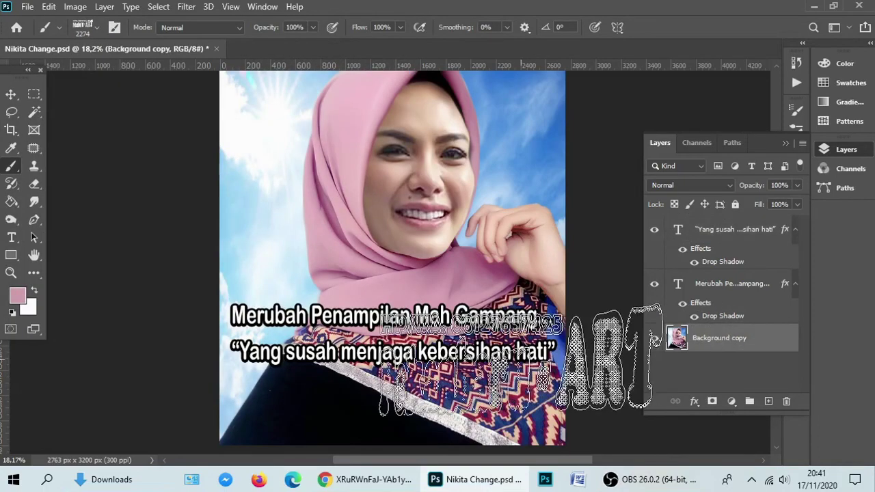
{"action": "key", "text": "bracketleft"}
{"action": "key", "text": "bracketleft"}
{"action": "key", "text": "bracketleft"}
{"action": "key", "text": "bracketleft"}
{"action": "key", "text": "bracketleft"}
{"action": "key", "text": "bracketleft"}
{"action": "key", "text": "bracketleft"}
{"action": "key", "text": "bracketleft"}
{"action": "key", "text": "bracketleft"}
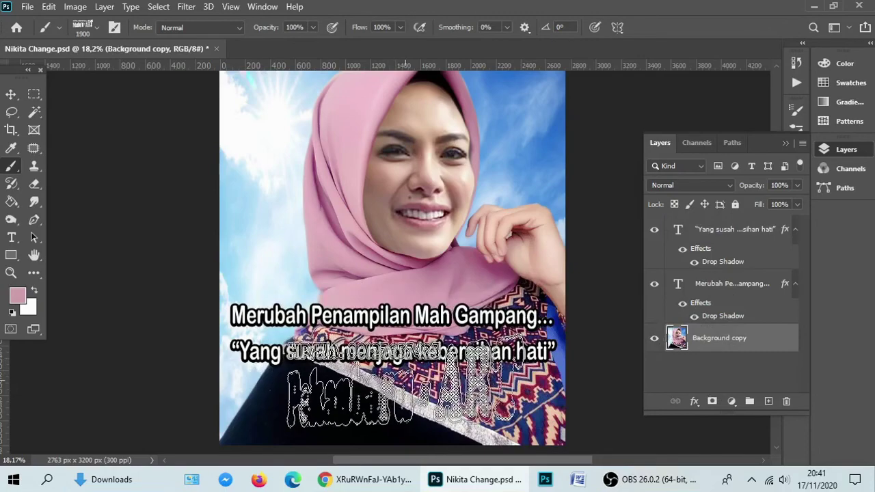
{"action": "key", "text": "bracketleft"}
{"action": "key", "text": "bracketleft"}
{"action": "key", "text": "bracketleft"}
{"action": "key", "text": "bracketleft"}
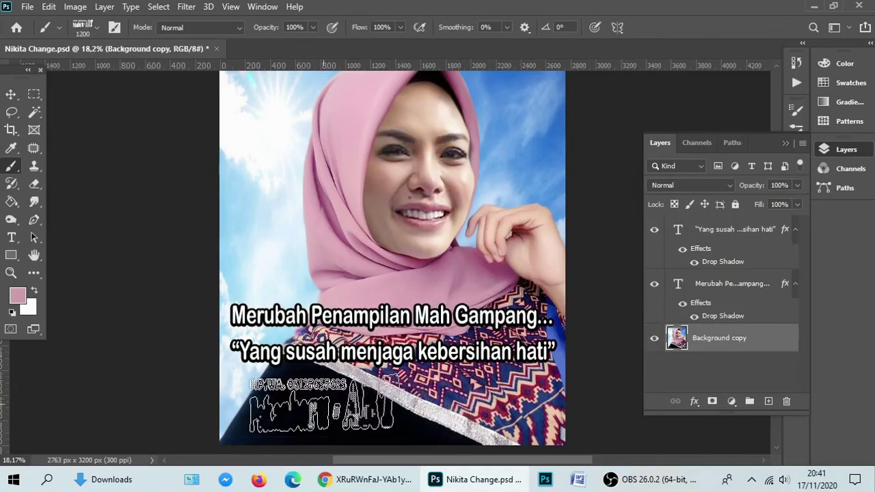
{"action": "left_click", "coordinate": [19, 295]}
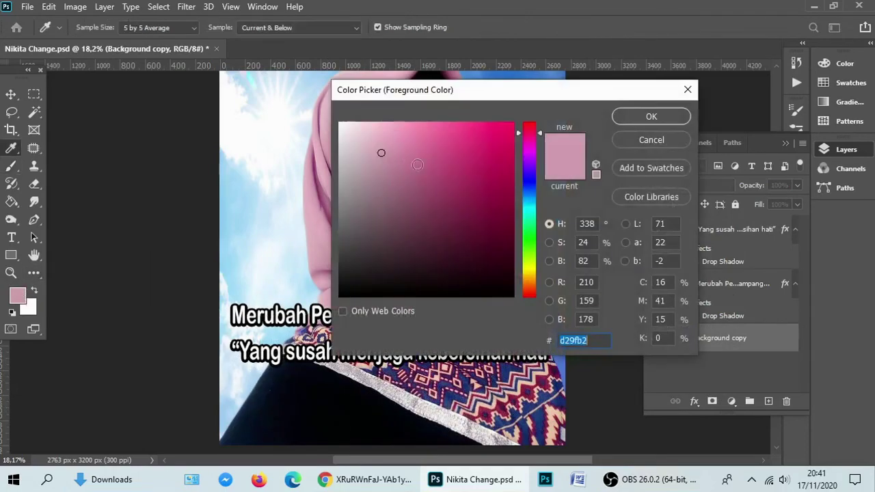
{"action": "left_click", "coordinate": [264, 90]}
{"action": "left_click", "coordinate": [651, 118]}
{"action": "left_click", "coordinate": [308, 410]}
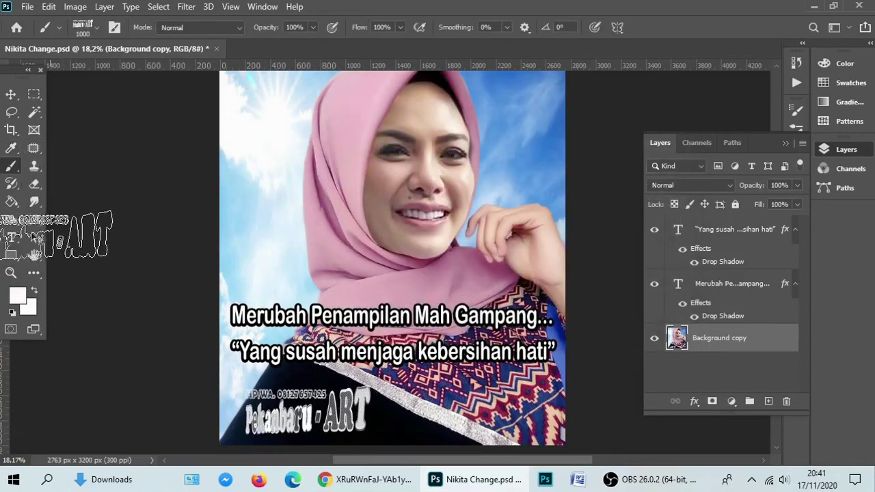
Stamp the watermark once in red (ff1200) at 800 px over the sky and the headscarf's left-hand edge
{"action": "left_click", "coordinate": [19, 294]}
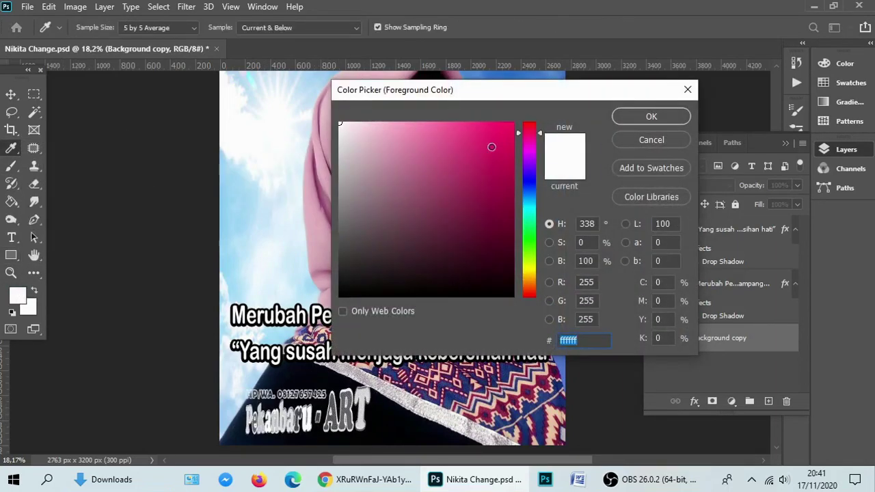
{"action": "type", "text": "ff005f"}
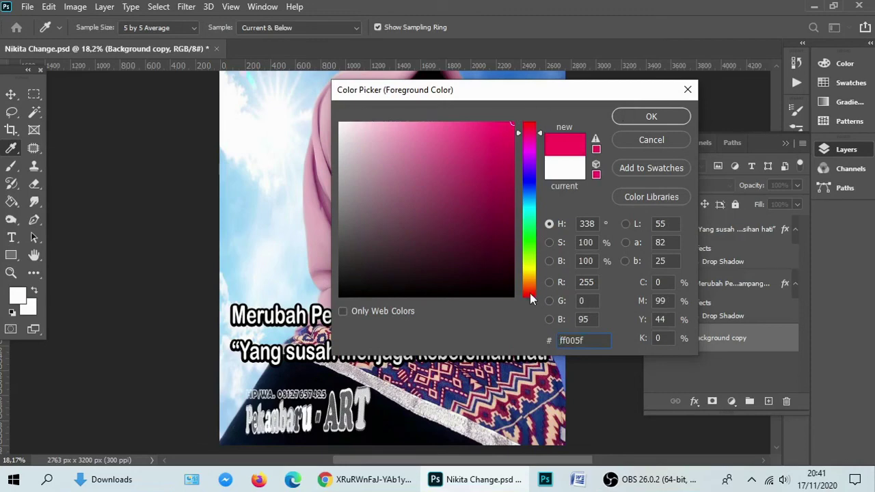
{"action": "left_click_drag", "start_coordinate": [531, 305], "coordinate": [532, 295]}
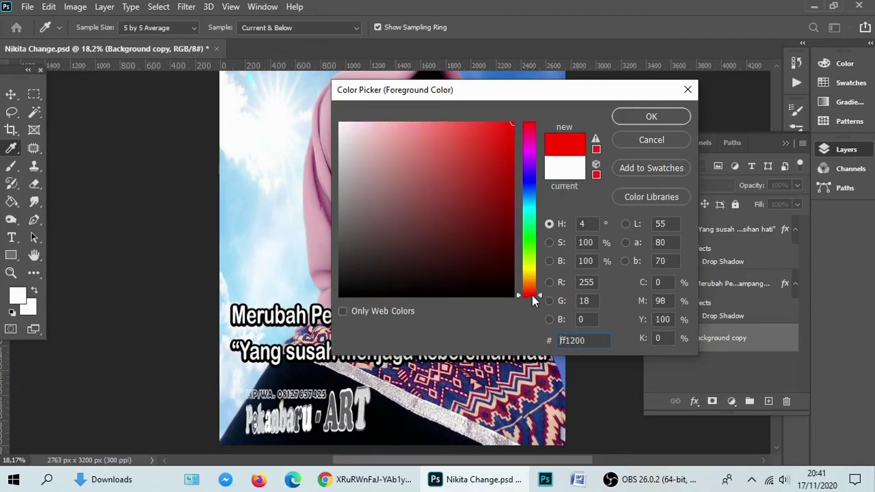
{"action": "left_click", "coordinate": [625, 115]}
{"action": "key", "text": "bracketleft"}
{"action": "key", "text": "bracketleft"}
{"action": "key", "text": "bracketleft"}
{"action": "key", "text": "bracketleft"}
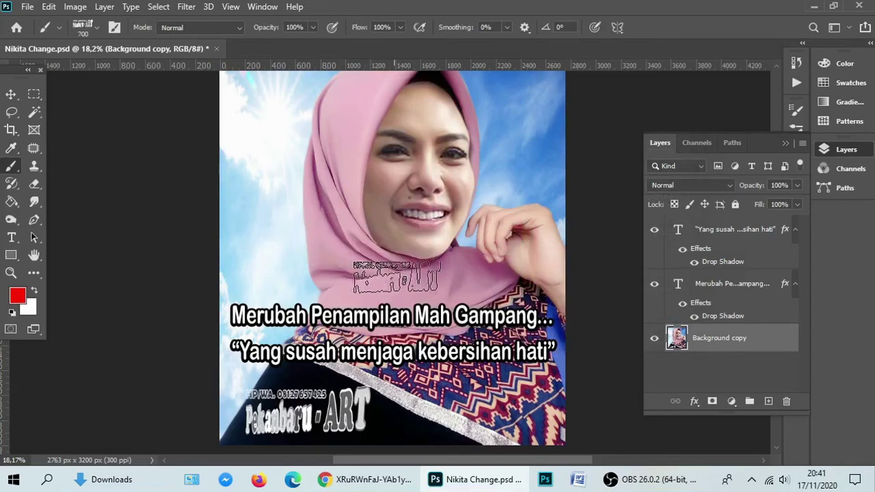
{"action": "key", "text": "p"}
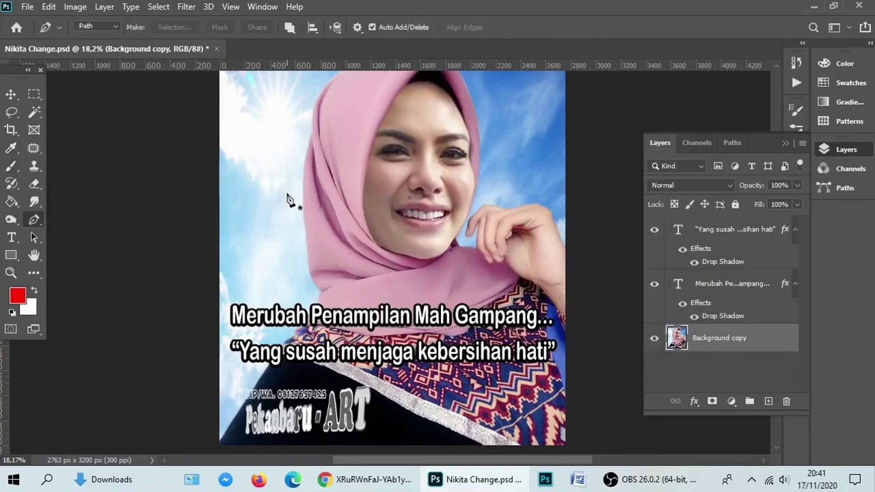
{"action": "key", "text": "b"}
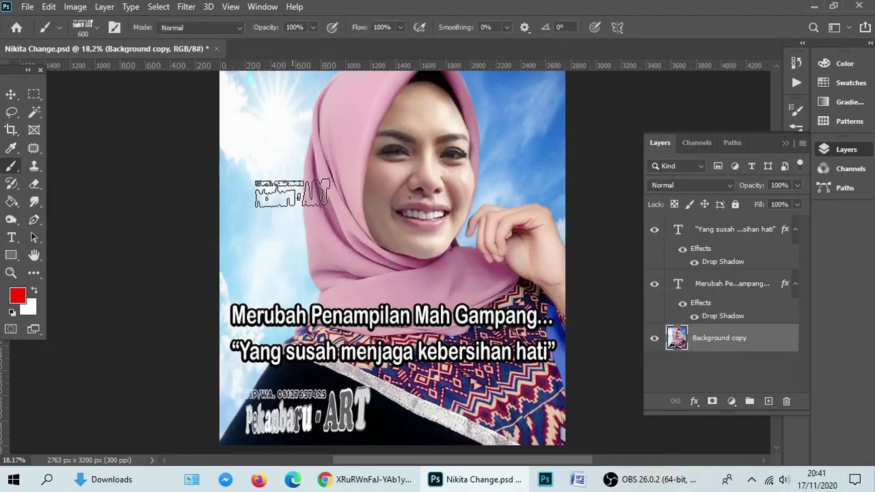
{"action": "key", "text": "bracketright"}
{"action": "key", "text": "bracketright"}
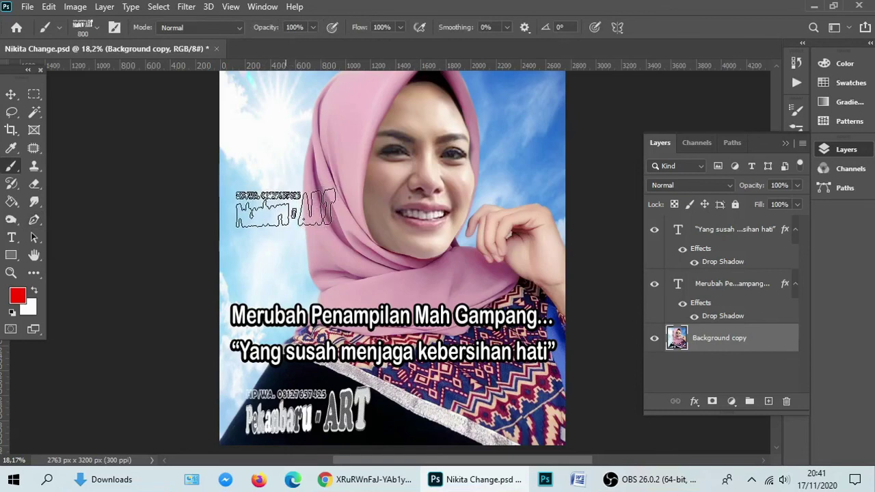
{"action": "left_click", "coordinate": [289, 206]}
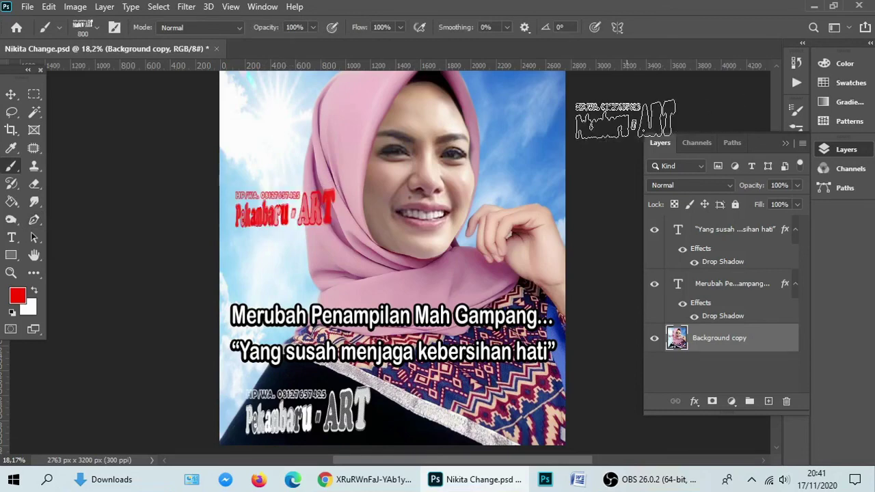
Merge all visible layers into one and save the document
{"action": "left_click", "coordinate": [672, 229]}
{"action": "key", "text": "ctrl+shift+e"}
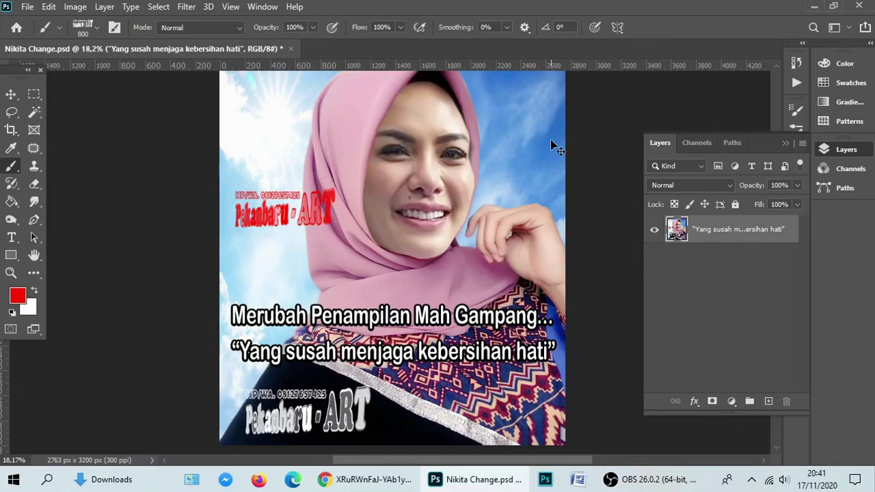
{"action": "key", "text": "ctrl+s"}
{"action": "scroll", "coordinate": [546, 144], "scroll_direction": "down", "scroll_amount": 1}
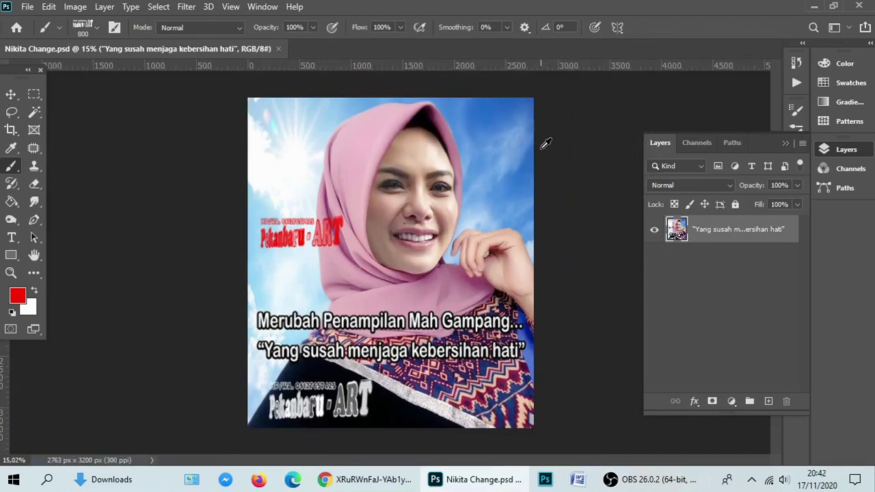